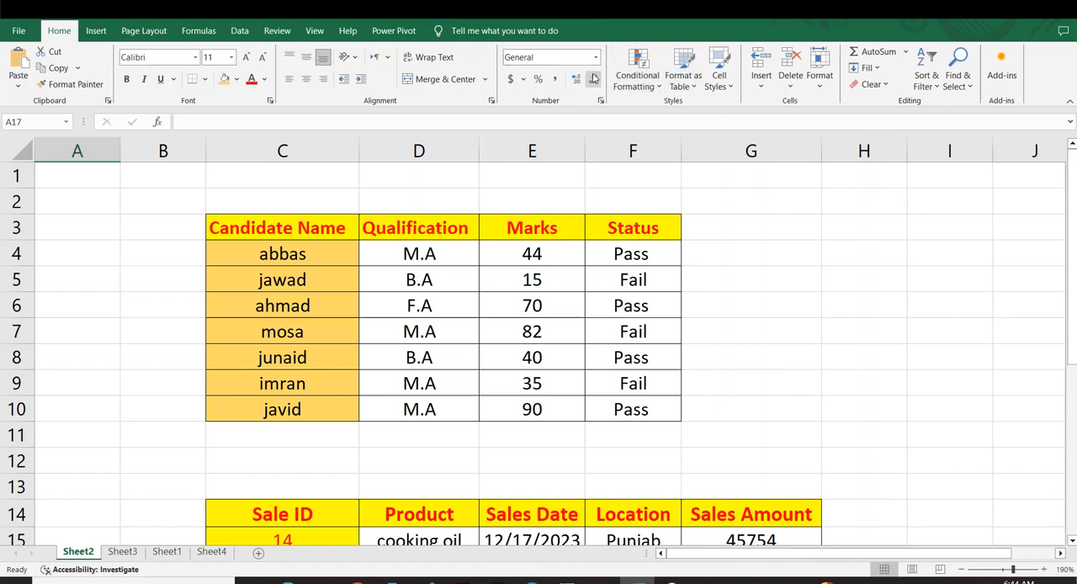
Examine the candidate table's name, qualification, marks and status columns, including the pass and fail entries.
click(791, 278)
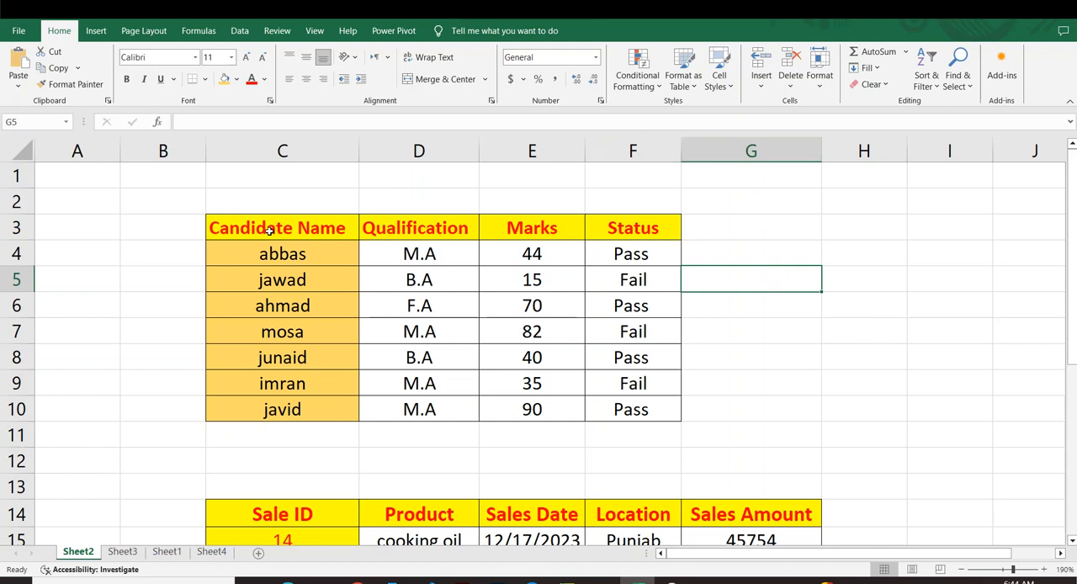
drag(269, 230, 505, 310)
click(384, 345)
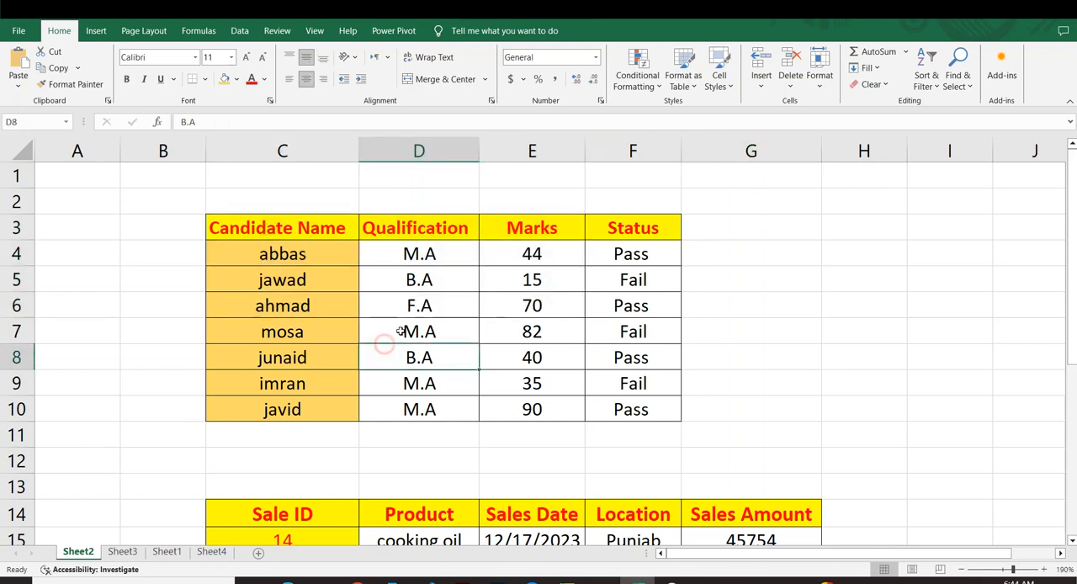
click(423, 250)
click(547, 230)
click(649, 229)
click(707, 301)
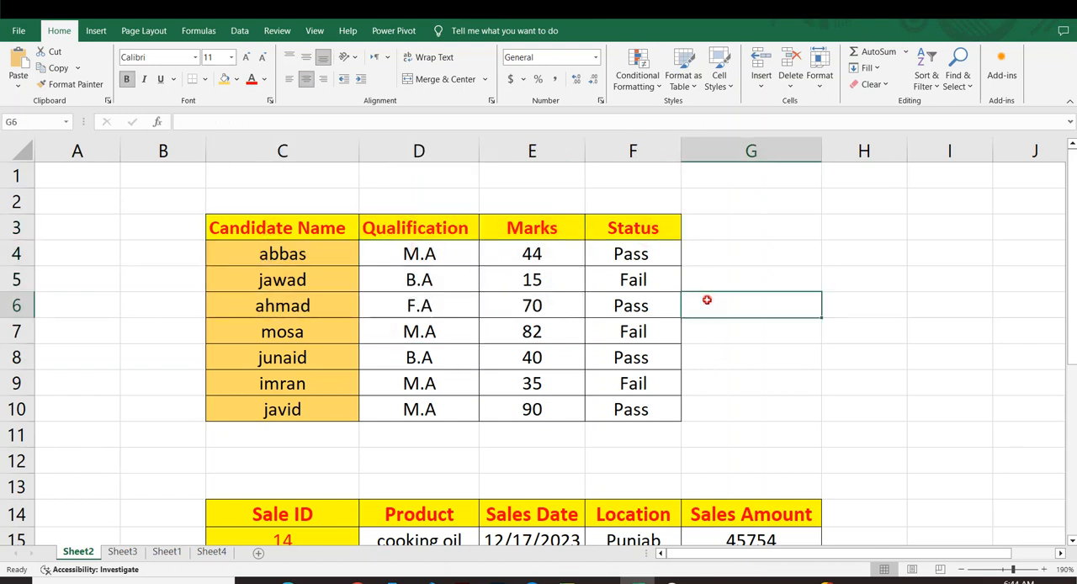
click(648, 236)
click(718, 364)
click(640, 282)
click(633, 331)
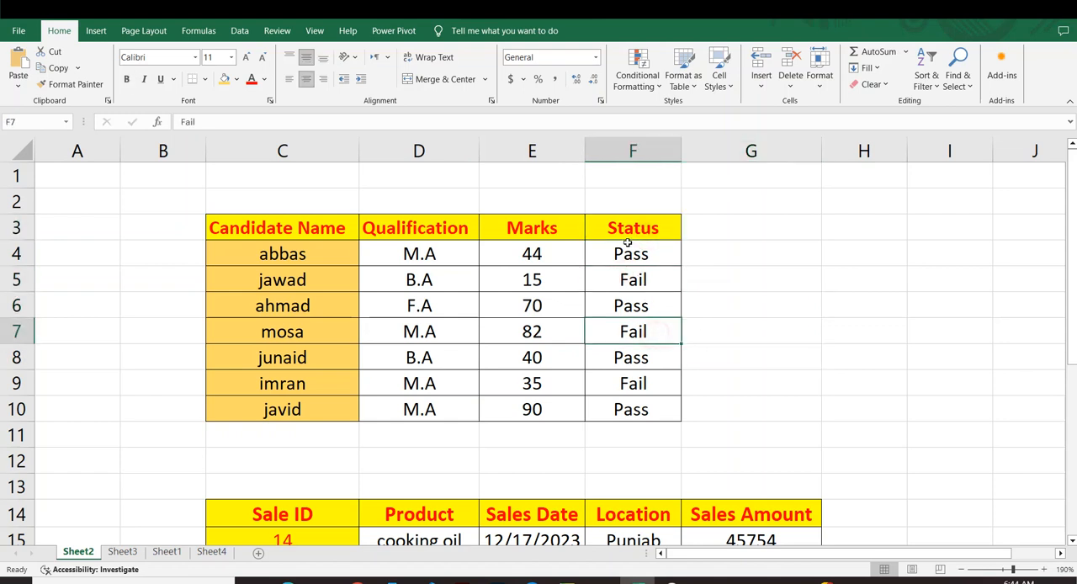
Rename the Status header in cell F3 of the candidate table to "Results".
click(631, 236)
key(BackSpace)
text(T)
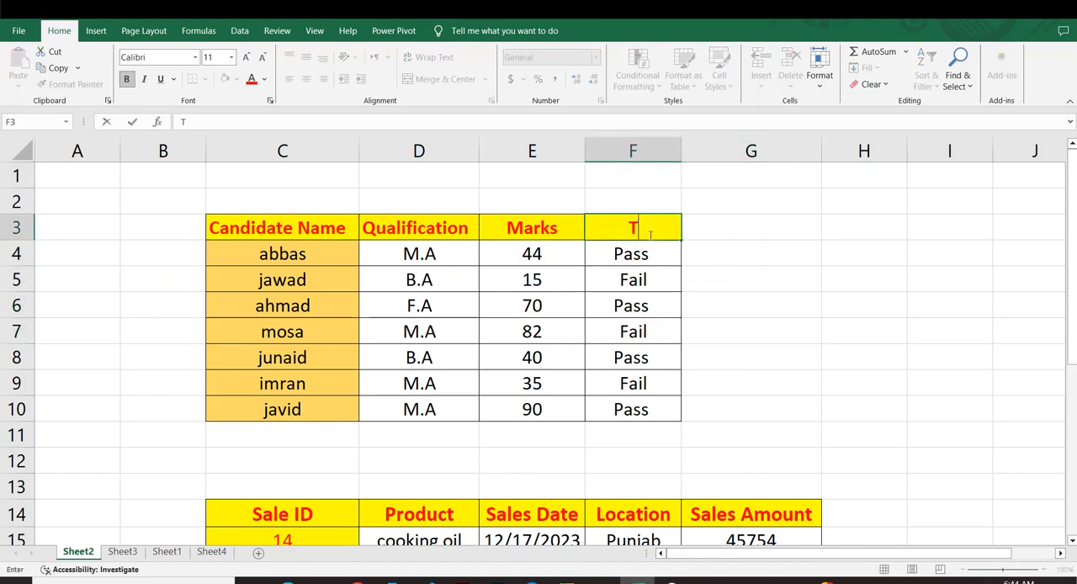
key(BackSpace)
text(Res)
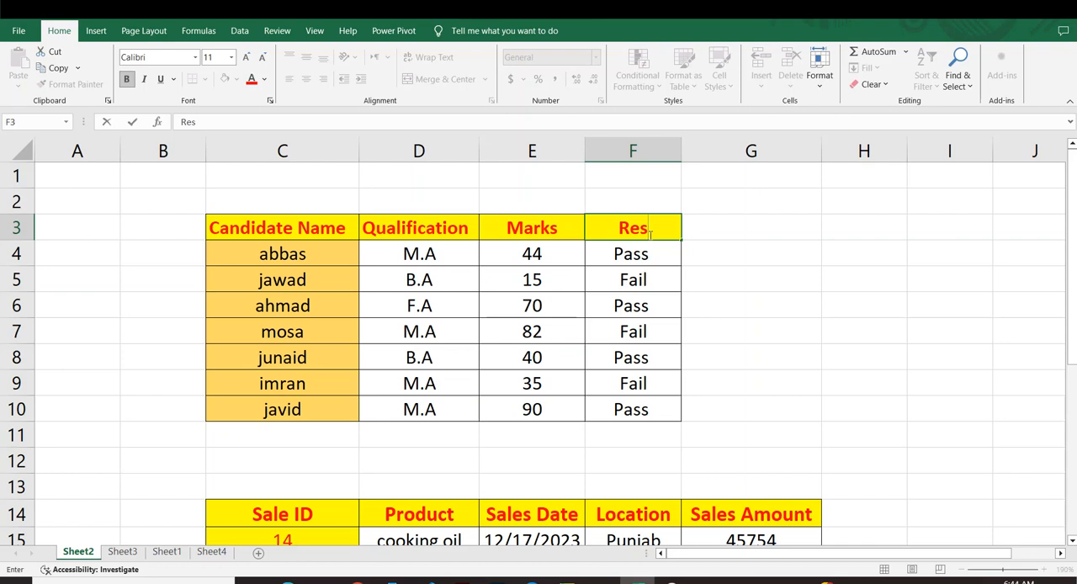
text(ult)
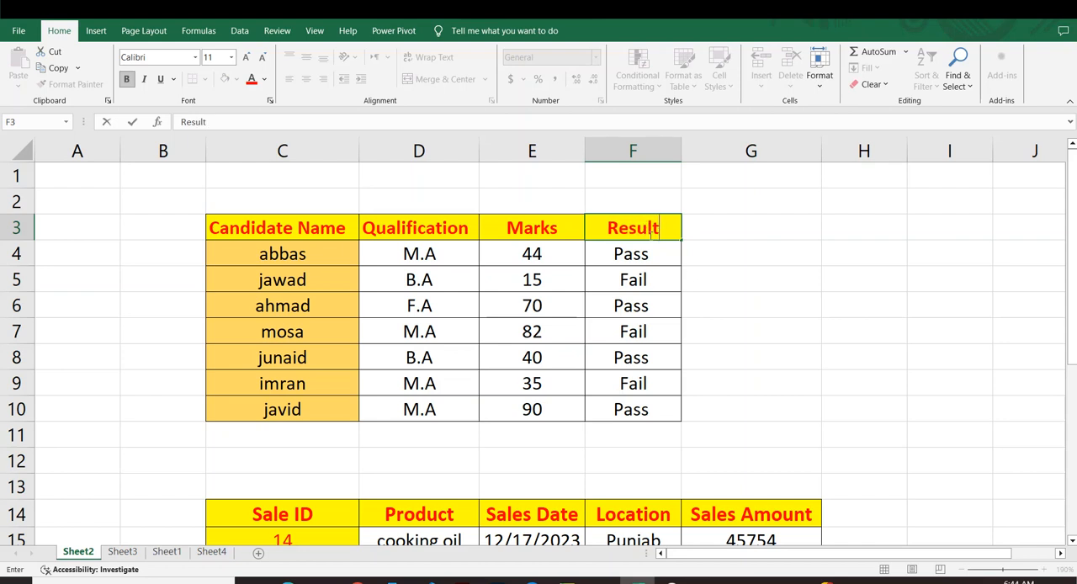
text(s)
click(712, 277)
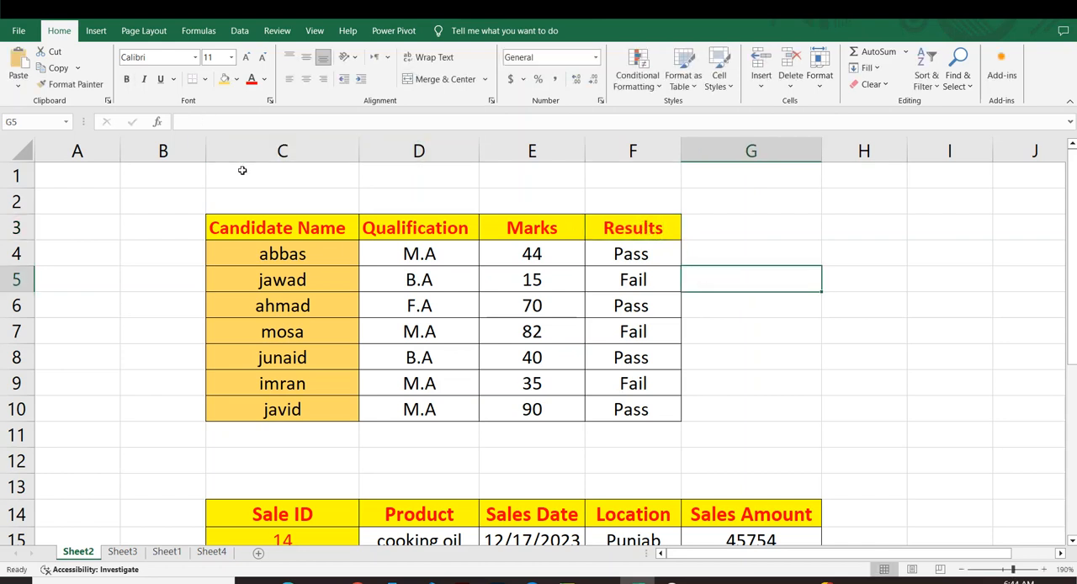
Look over the candidate table's four column headers and the records beneath them.
drag(283, 236, 631, 384)
click(742, 403)
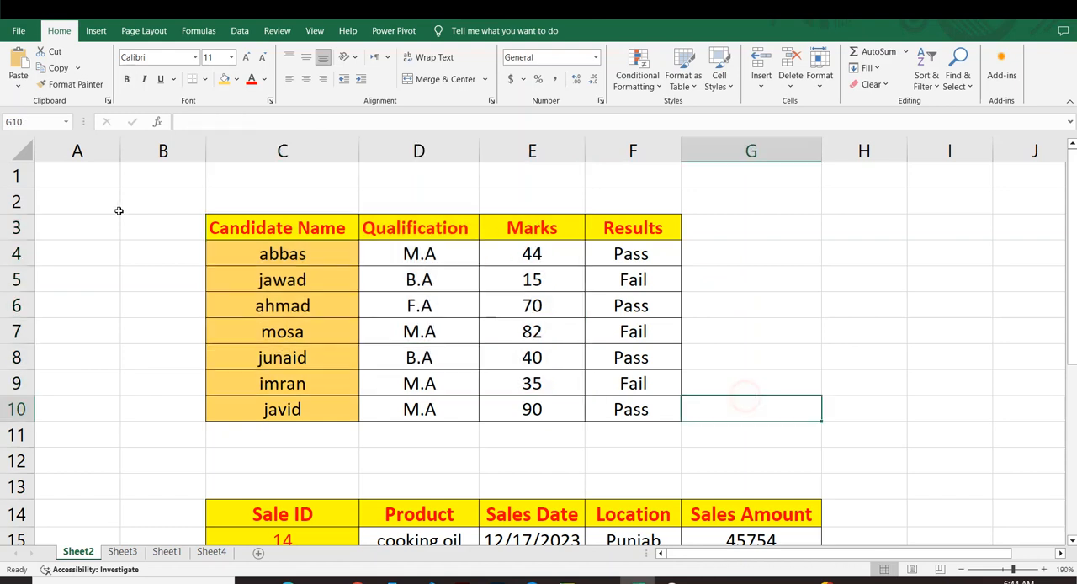
drag(233, 232, 413, 229)
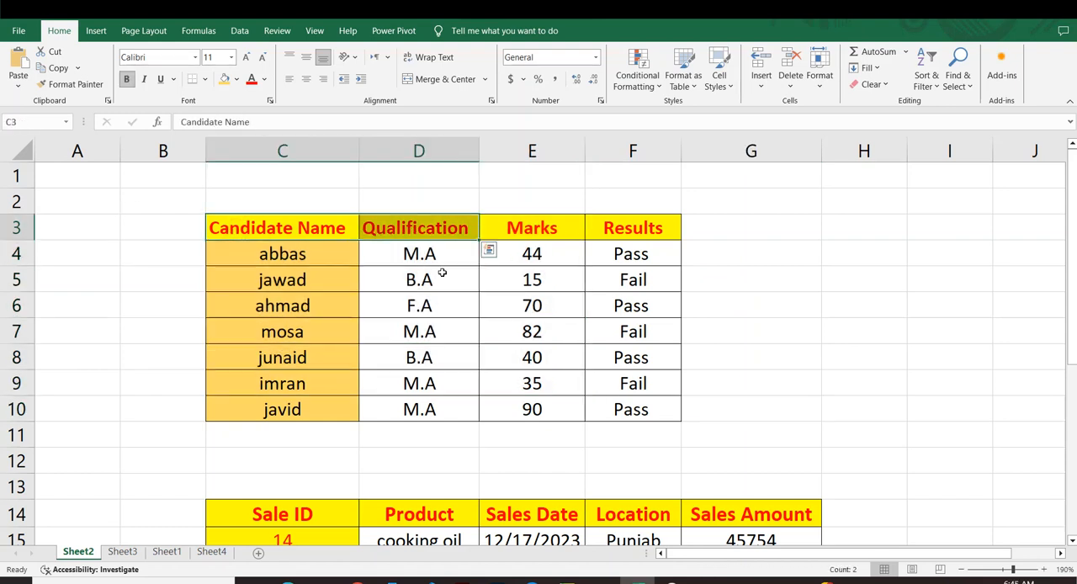
click(530, 228)
click(638, 228)
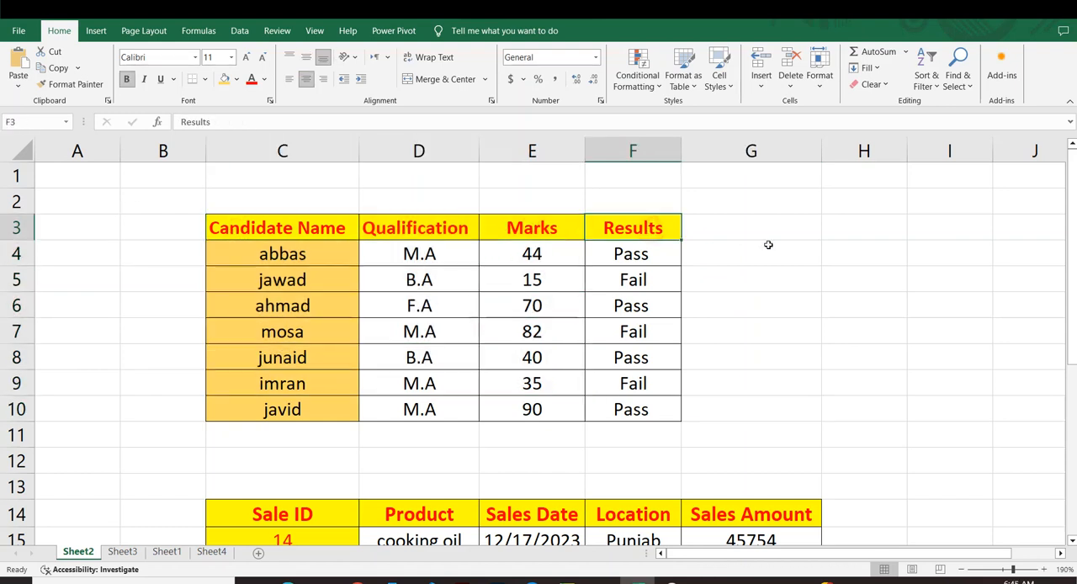
click(768, 245)
drag(282, 227, 653, 384)
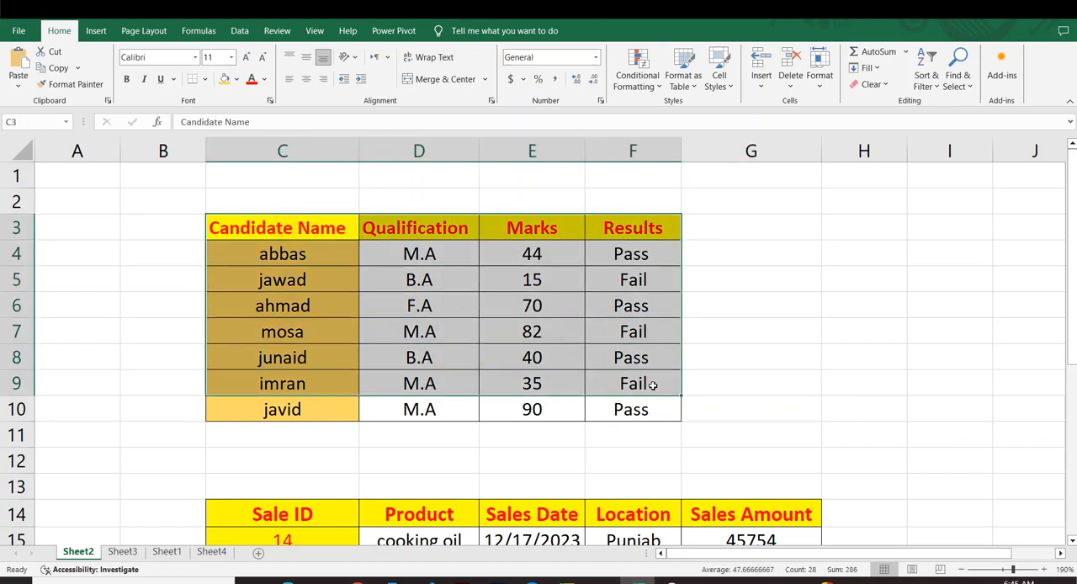
click(800, 360)
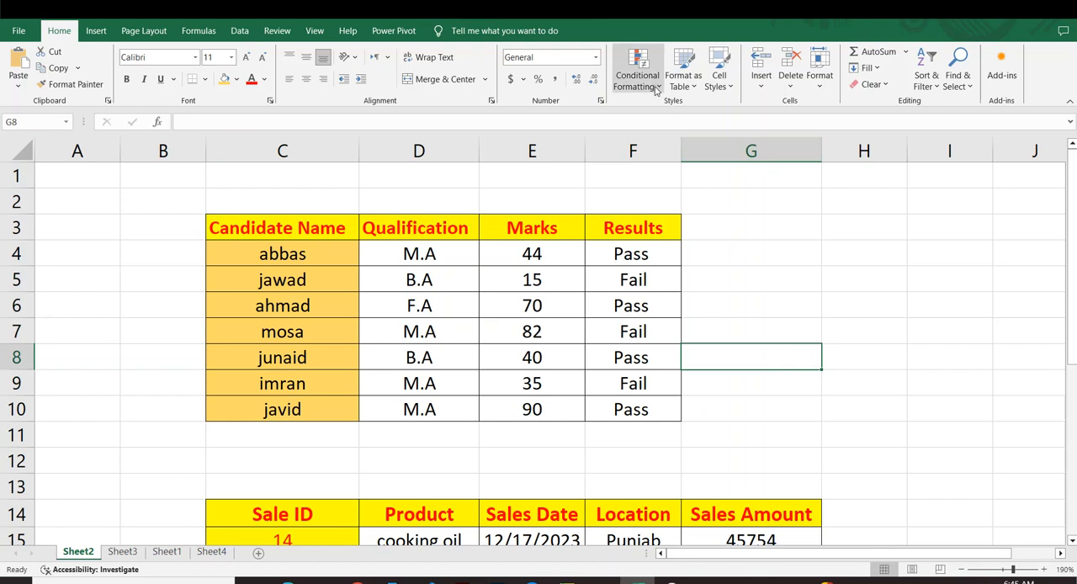
View the conditional formatting rules manager for the whole candidate table C3:F10 and look over the available highlight cells rules.
drag(223, 247, 622, 411)
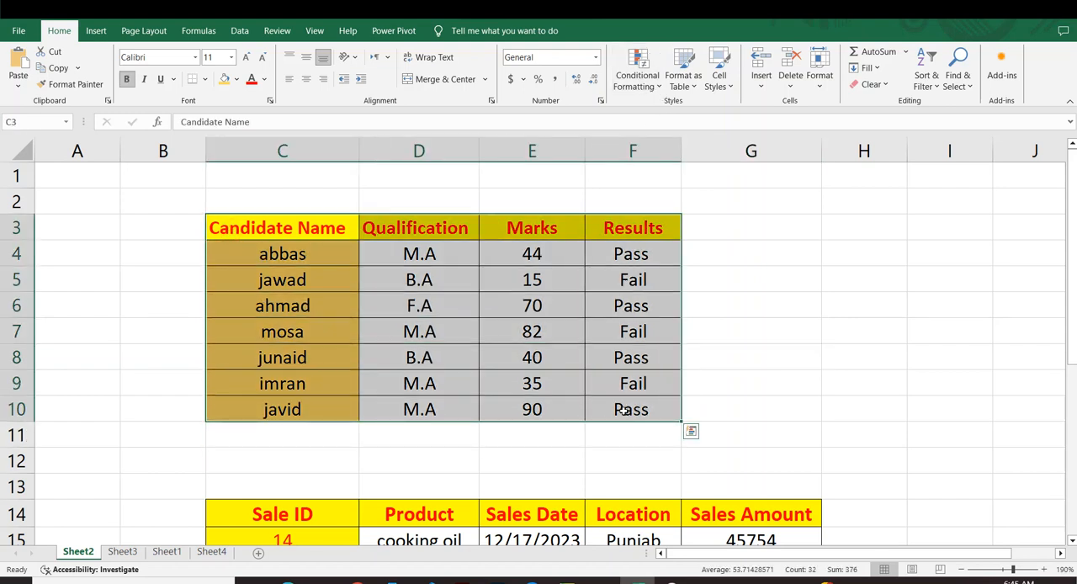
click(660, 88)
mouse_move(698, 115)
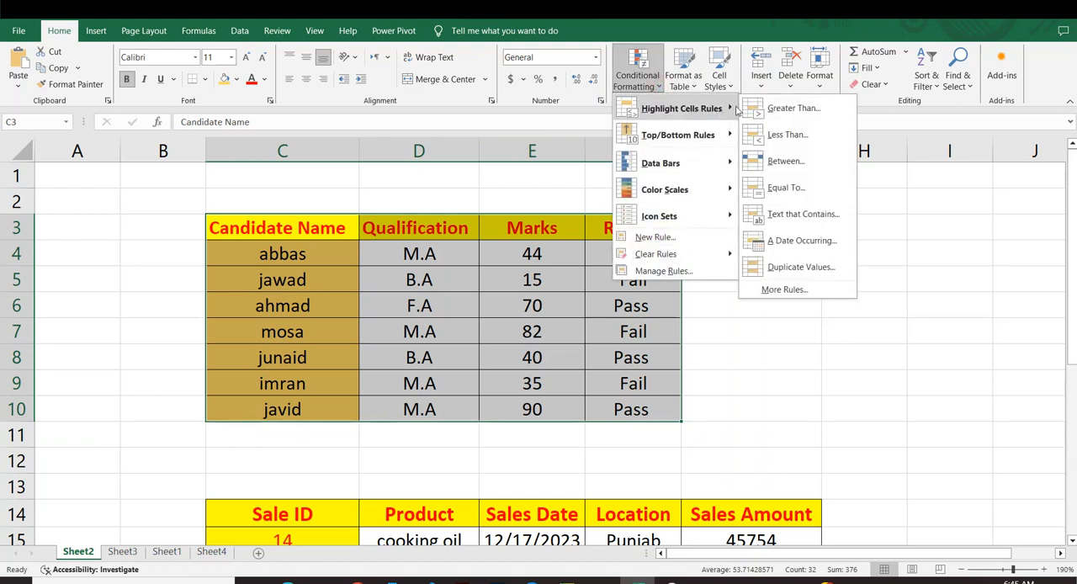
click(664, 271)
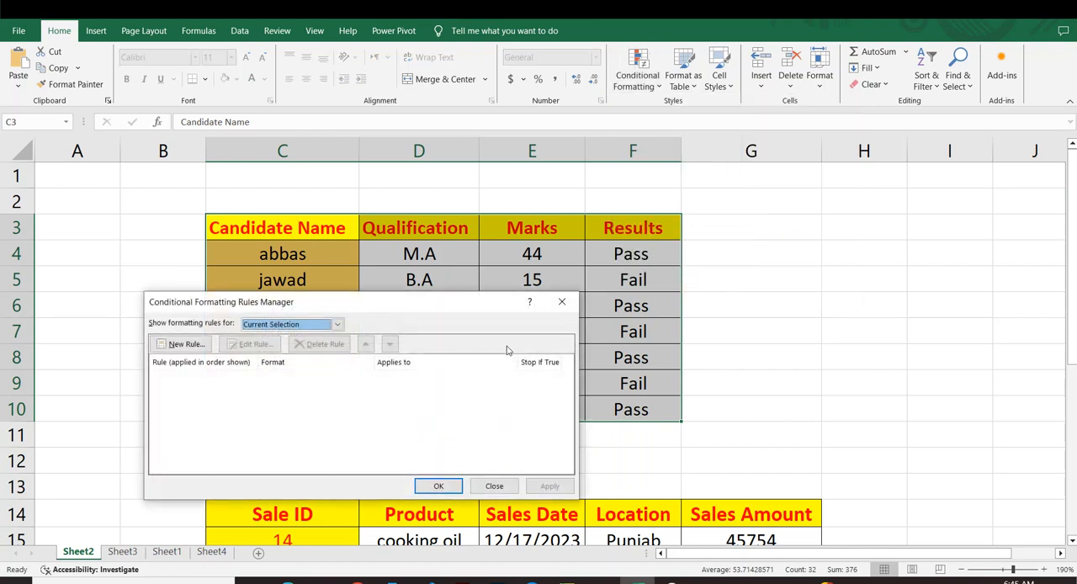
click(562, 301)
click(697, 305)
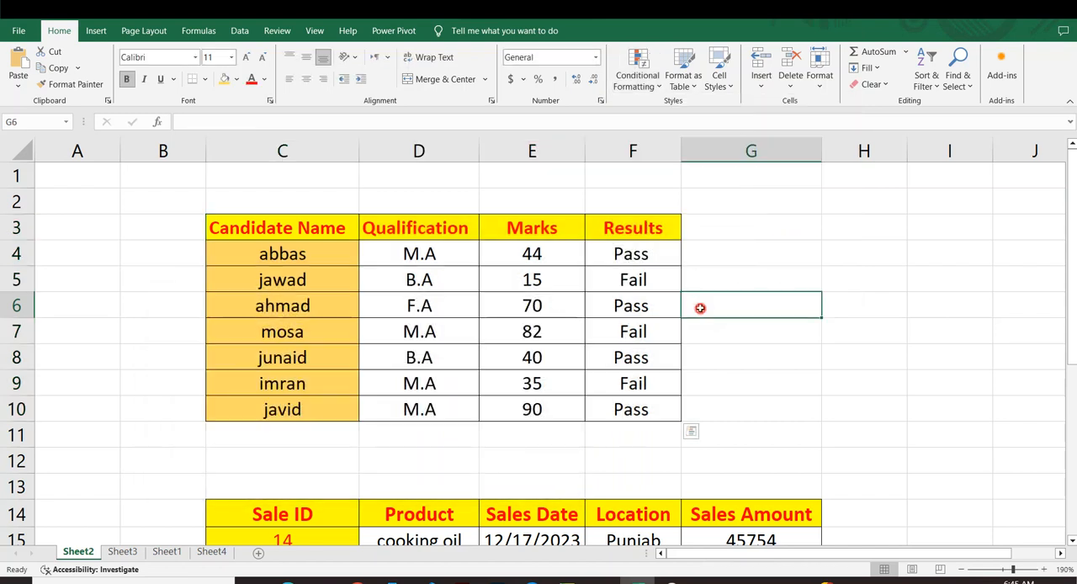
click(660, 89)
mouse_move(675, 107)
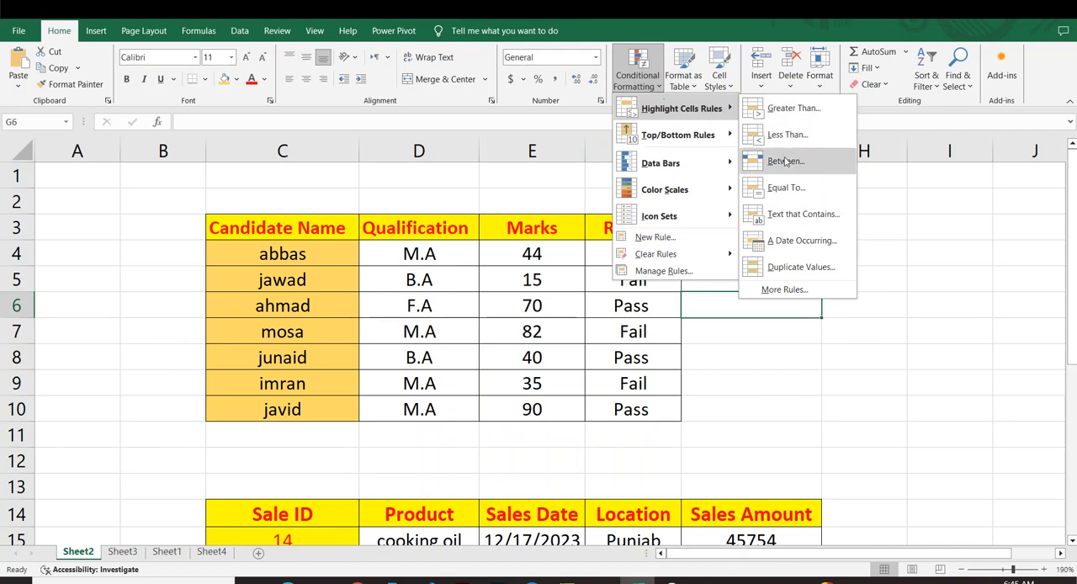
click(944, 235)
Start a Greater Than highlight rule on the marks in E4:E10 with 82 as the threshold.
drag(504, 244, 523, 417)
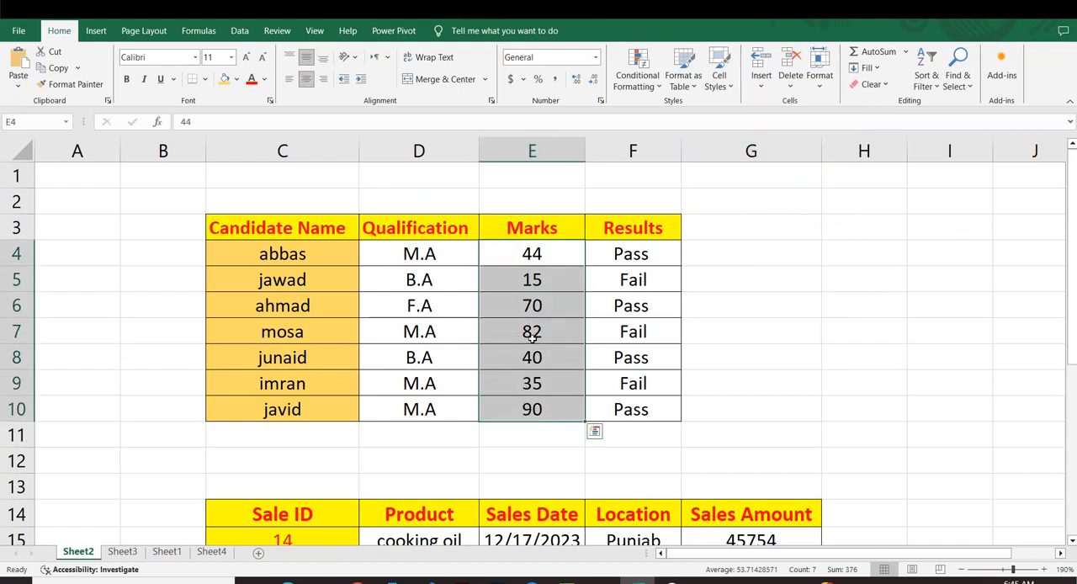
click(662, 91)
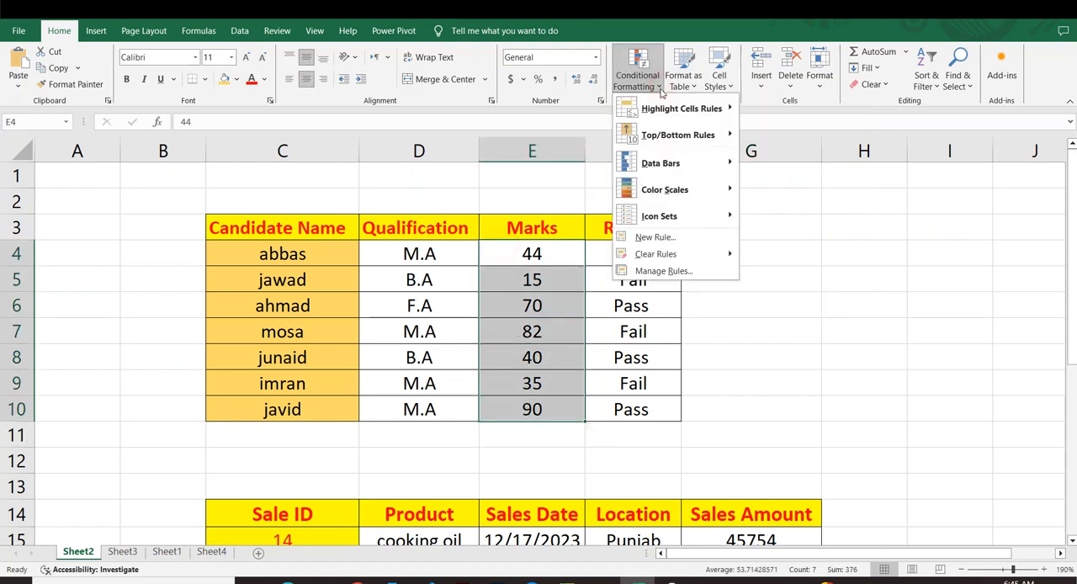
mouse_move(691, 108)
click(778, 106)
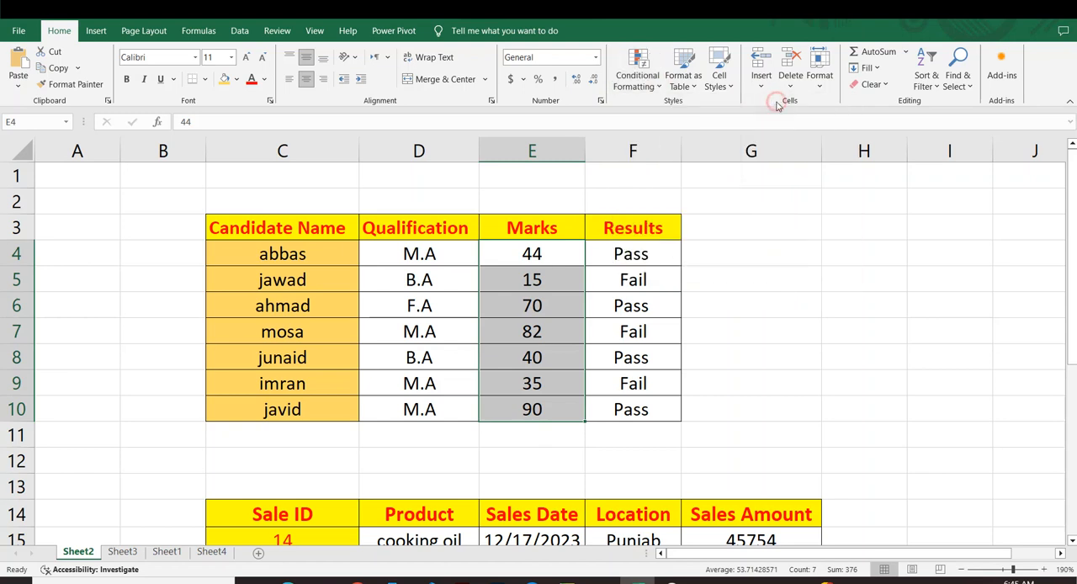
drag(381, 364, 761, 172)
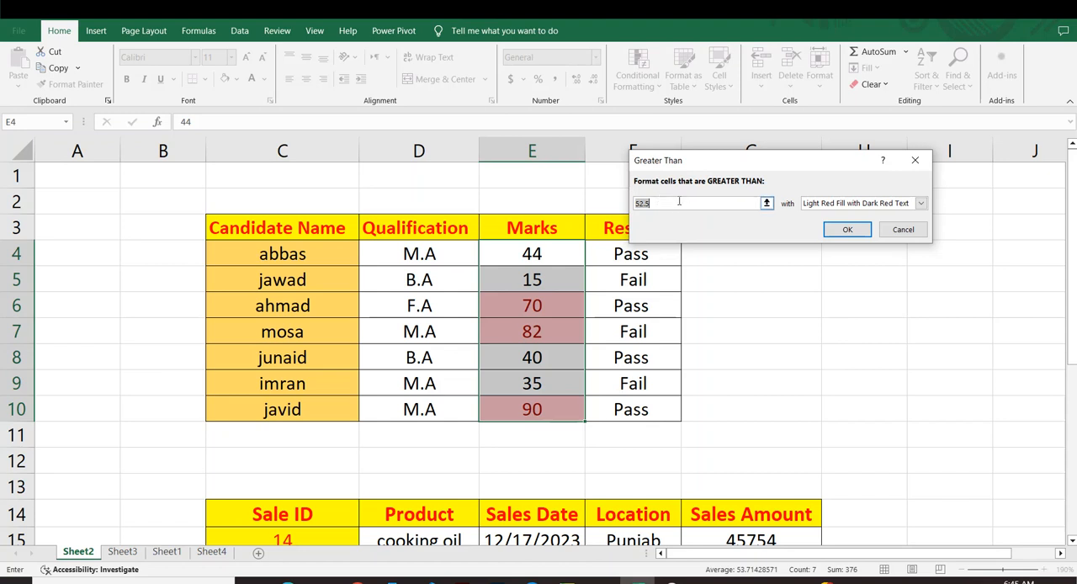
key(BackSpace)
click(664, 203)
text(82)
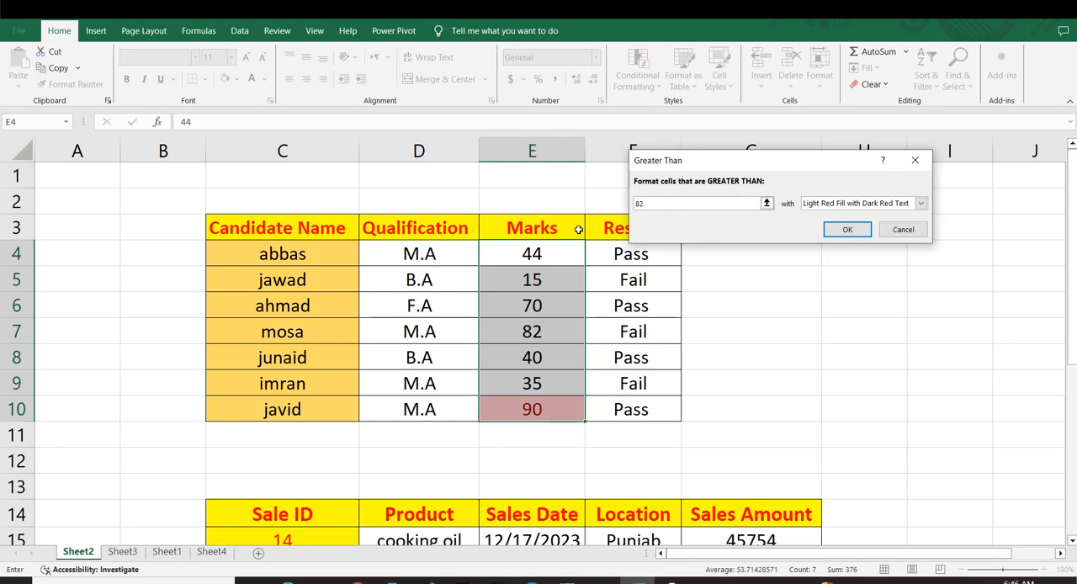
Try the Yellow Fill with Dark Yellow Text and Green Fill with Dark Green Text presets for the Greater Than rule.
click(920, 204)
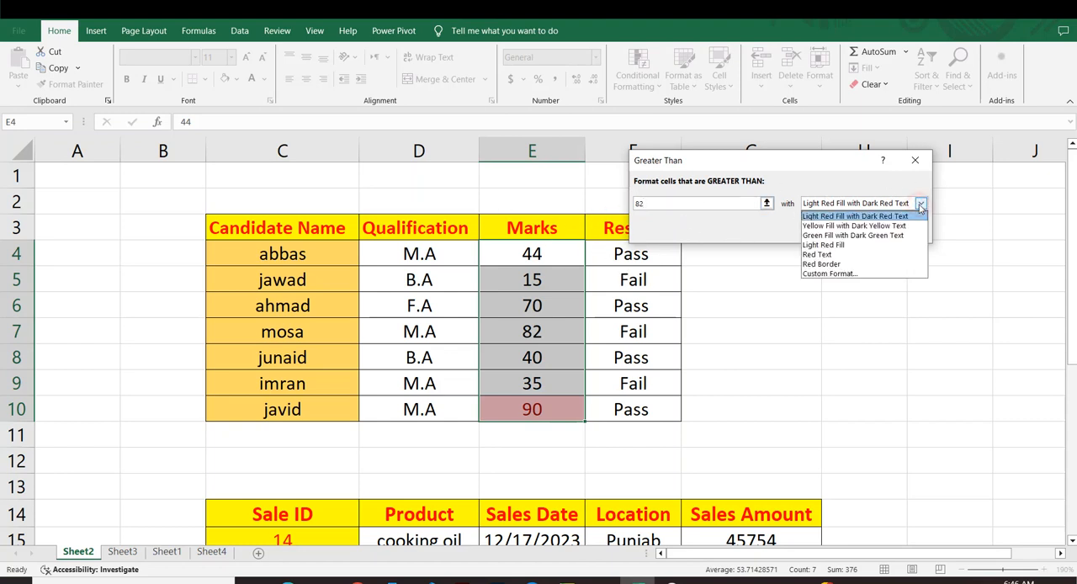
click(877, 226)
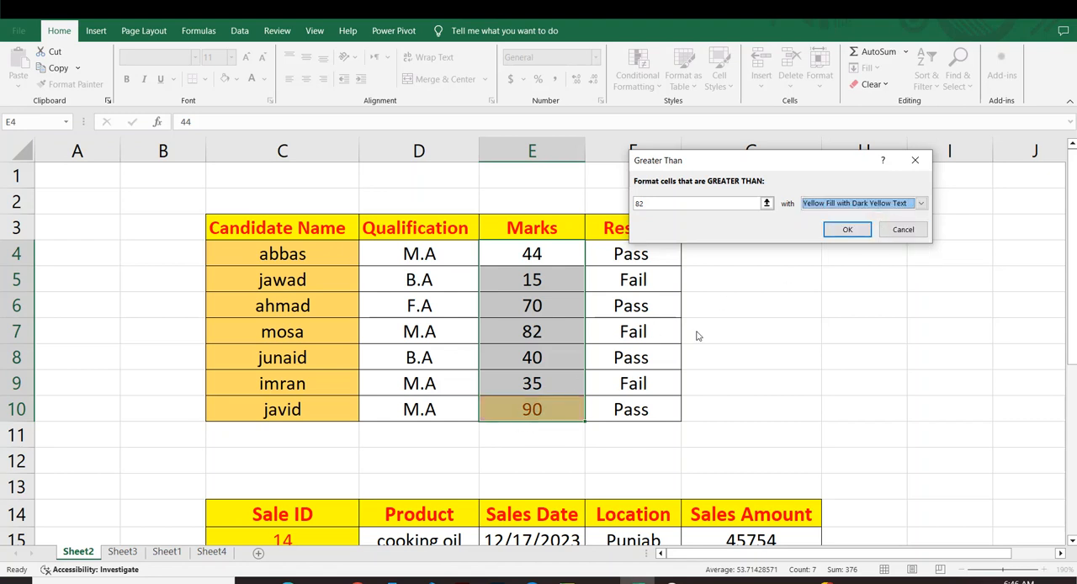
click(921, 204)
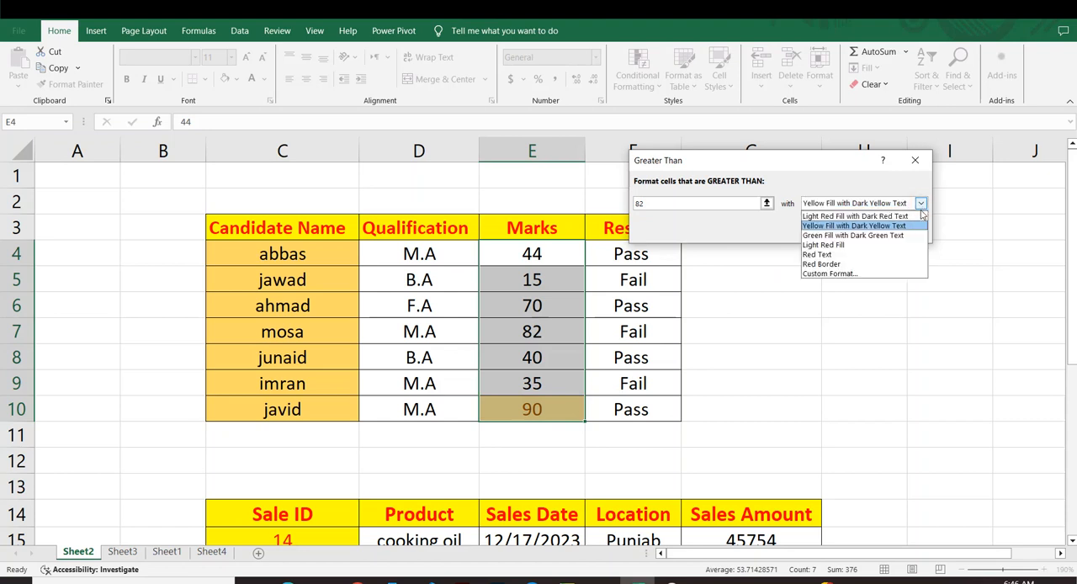
click(820, 235)
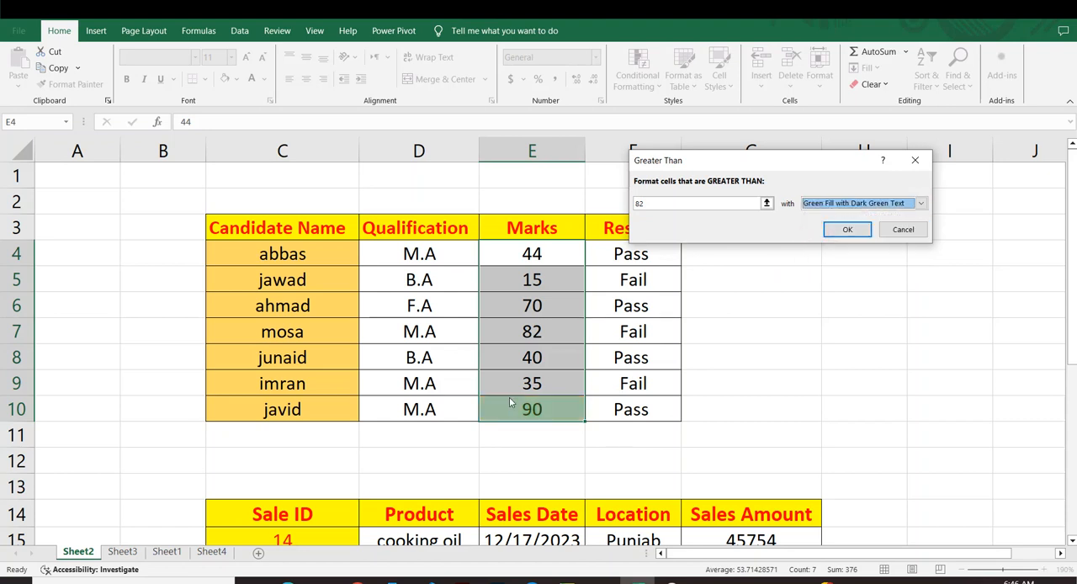
Give the Greater Than rule a custom format with a solid yellow fill and apply it to the marks.
click(922, 204)
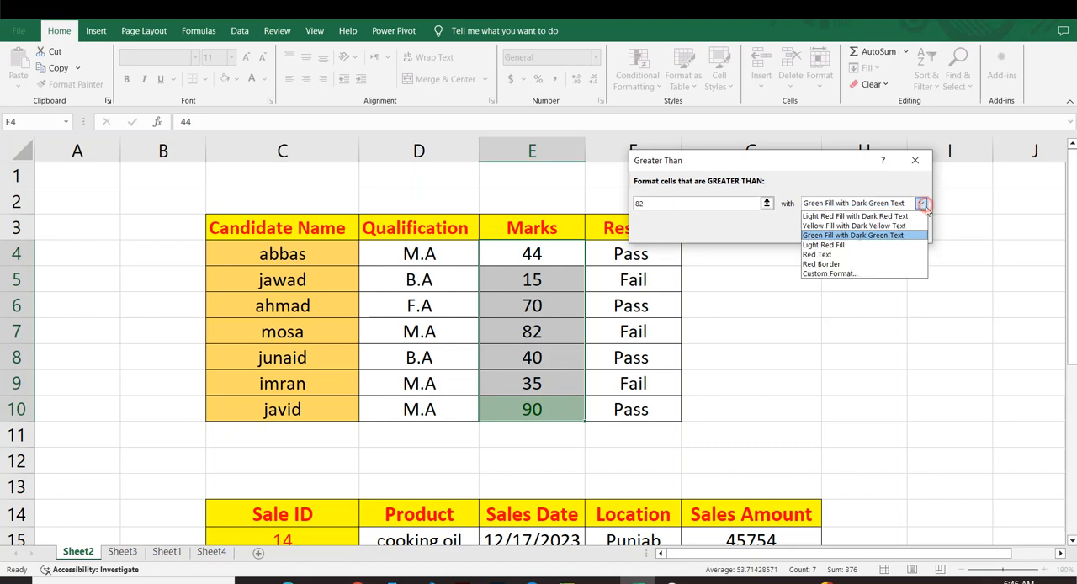
click(826, 275)
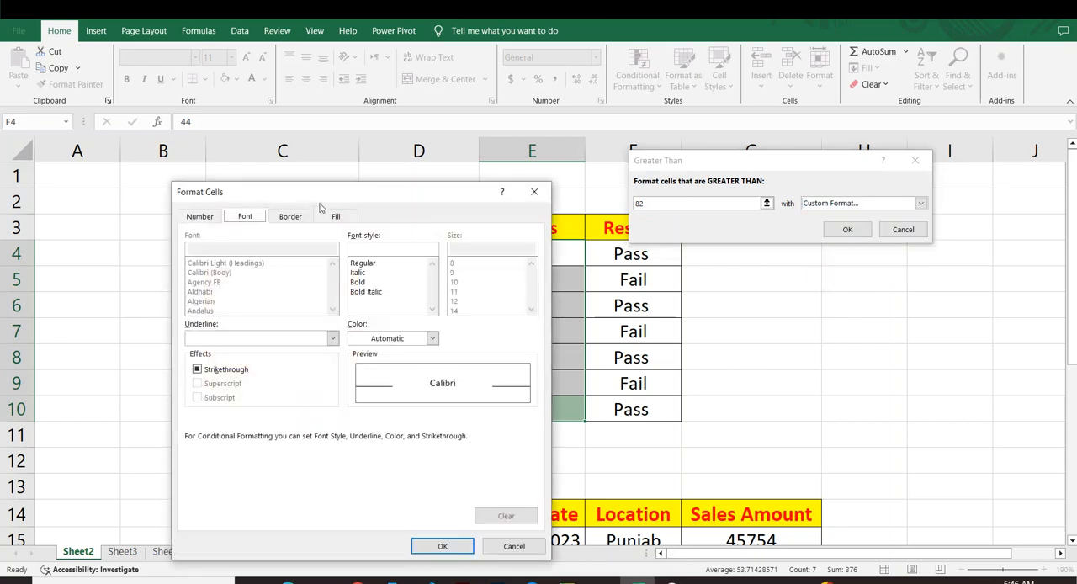
drag(324, 189, 790, 130)
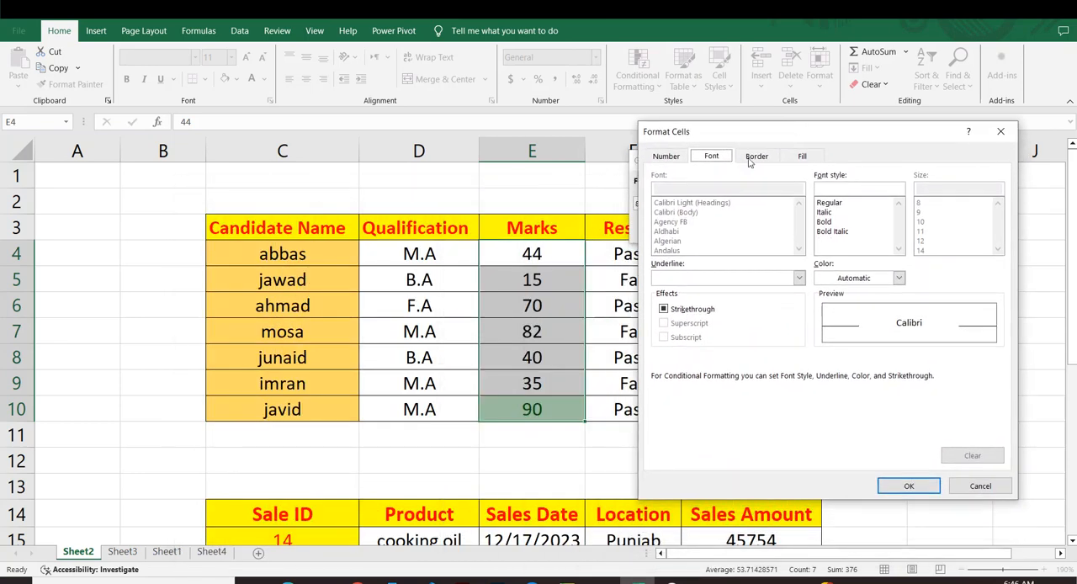
click(802, 157)
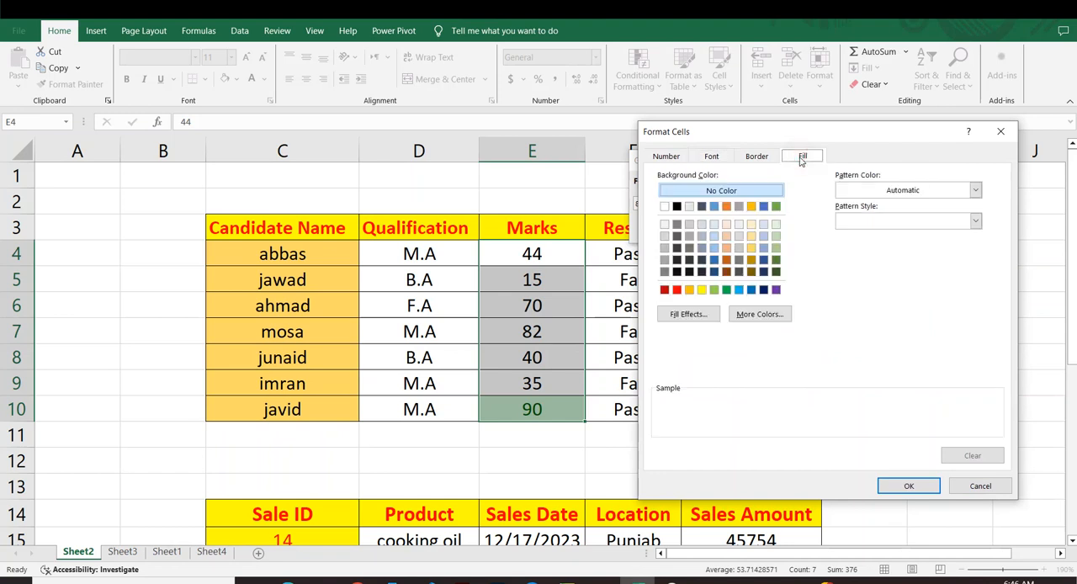
click(677, 290)
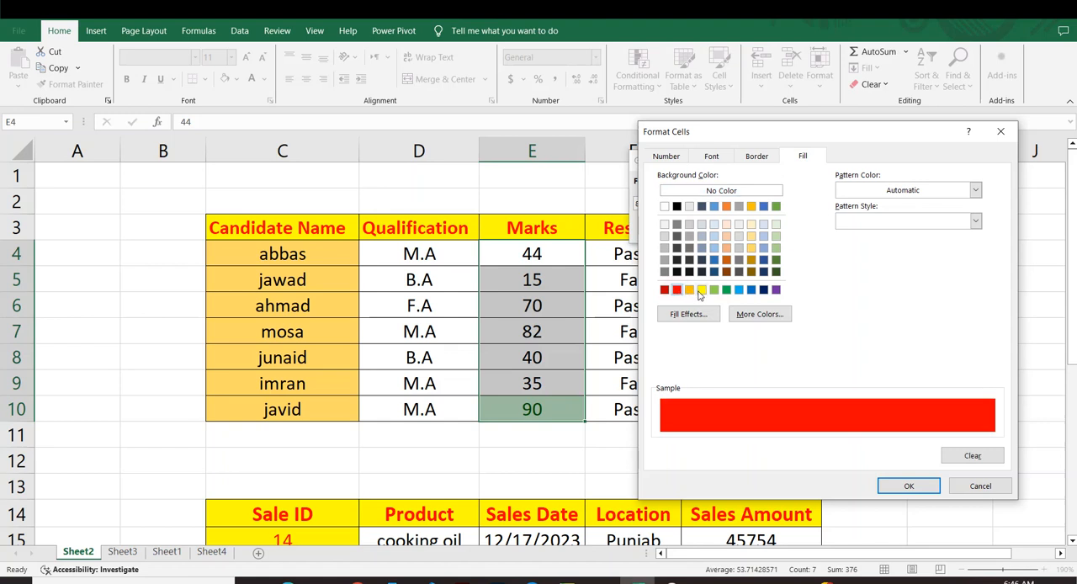
click(701, 290)
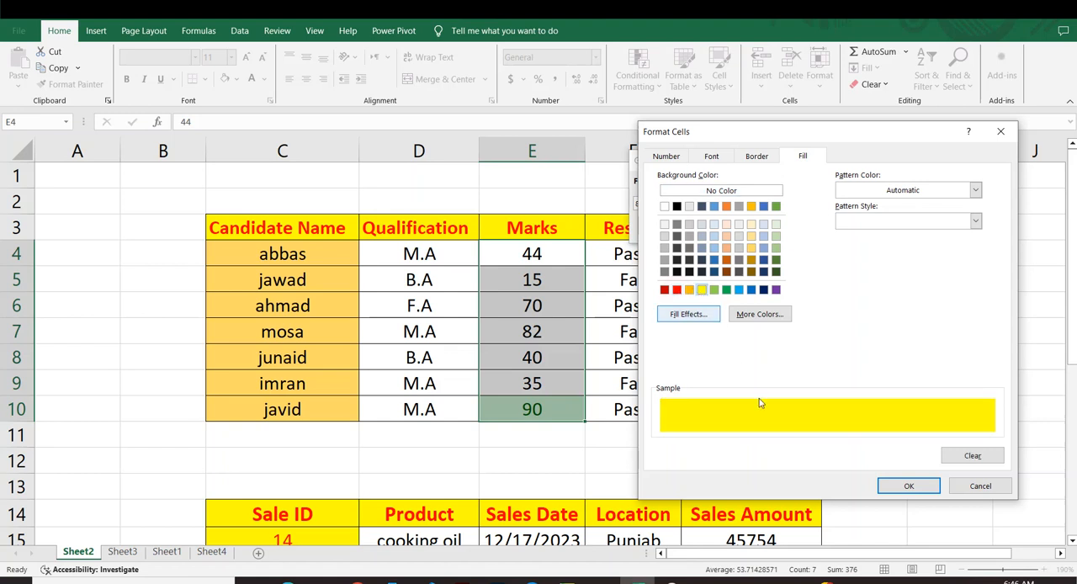
click(902, 488)
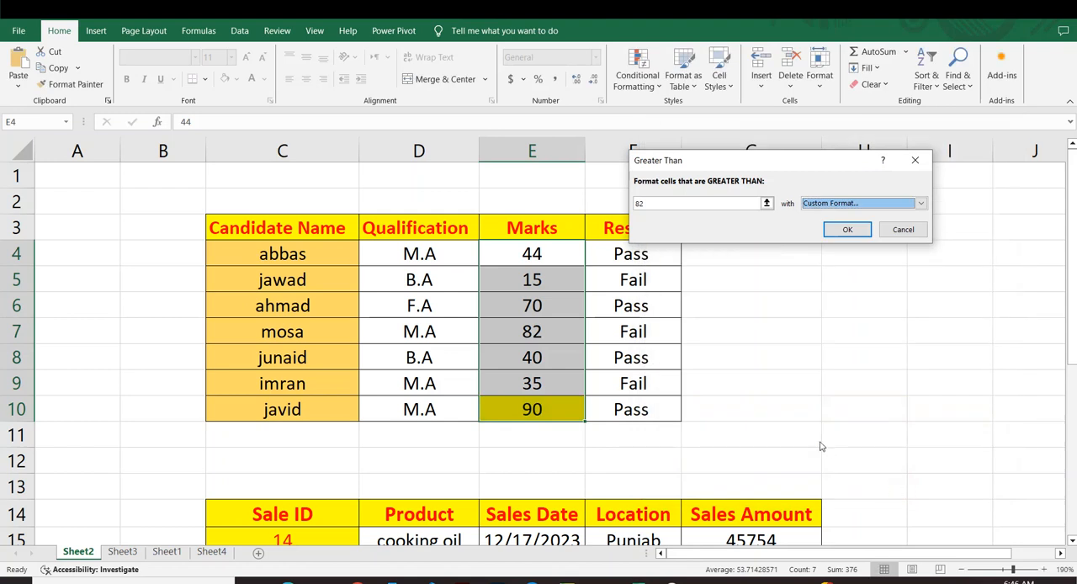
click(841, 233)
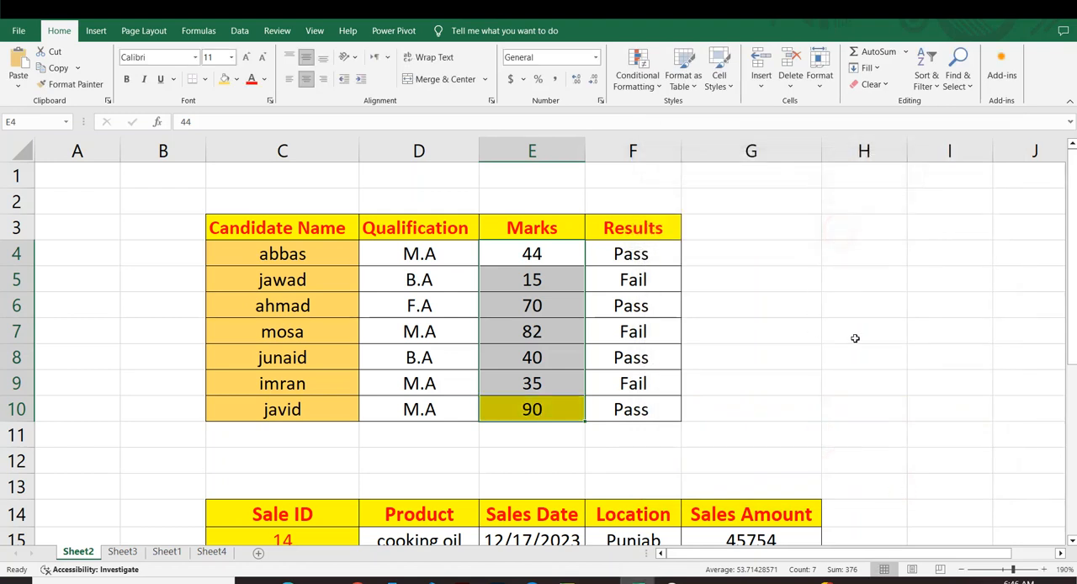
click(837, 337)
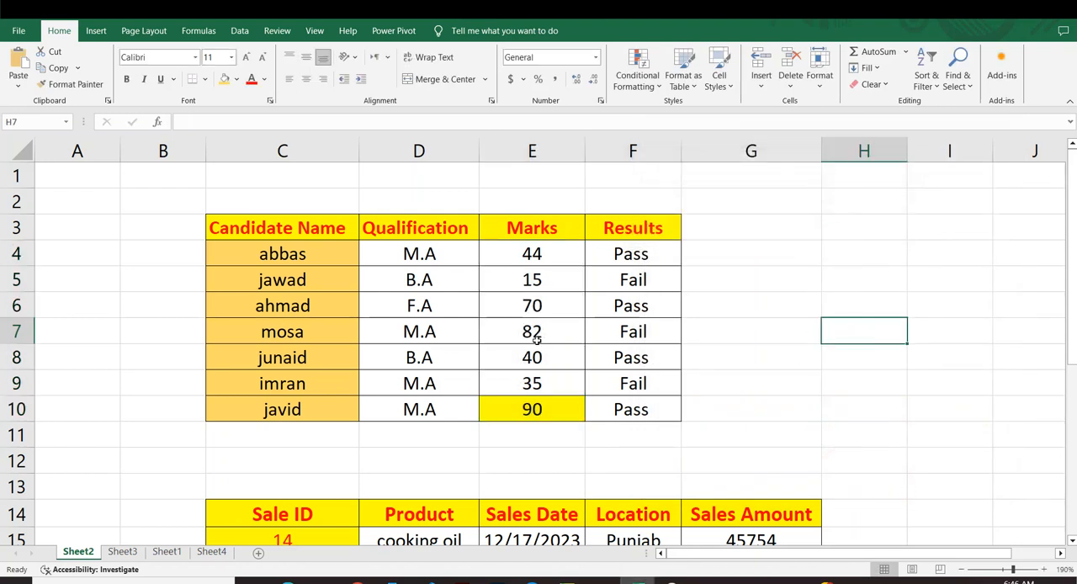
drag(515, 276, 534, 379)
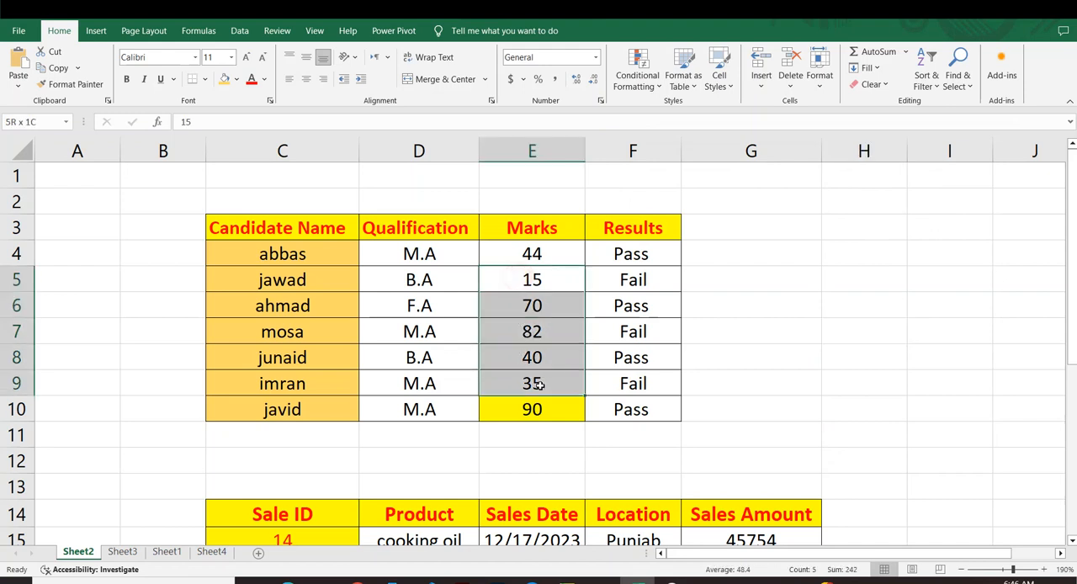
click(779, 372)
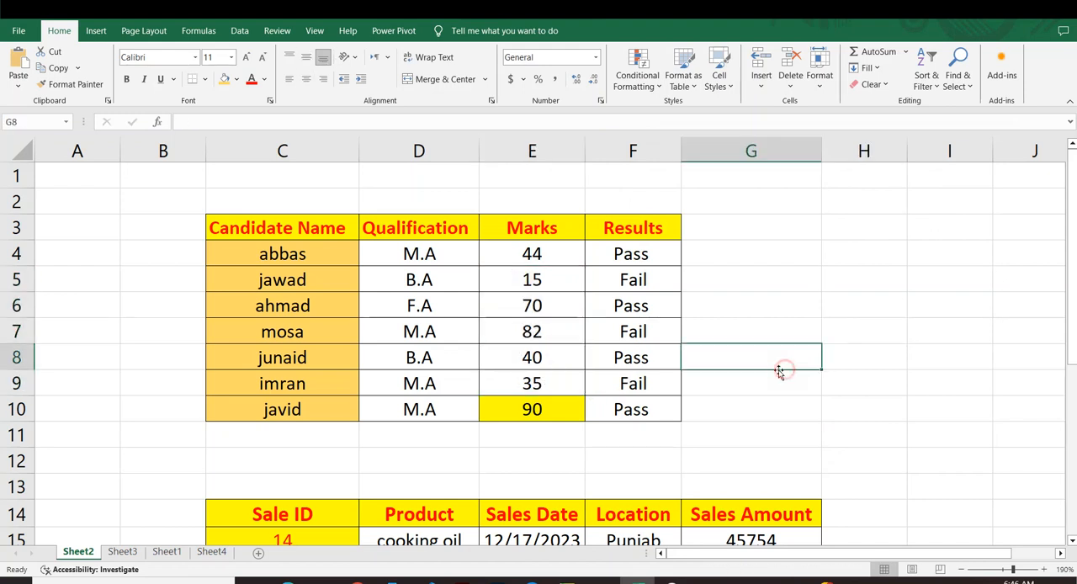
click(503, 412)
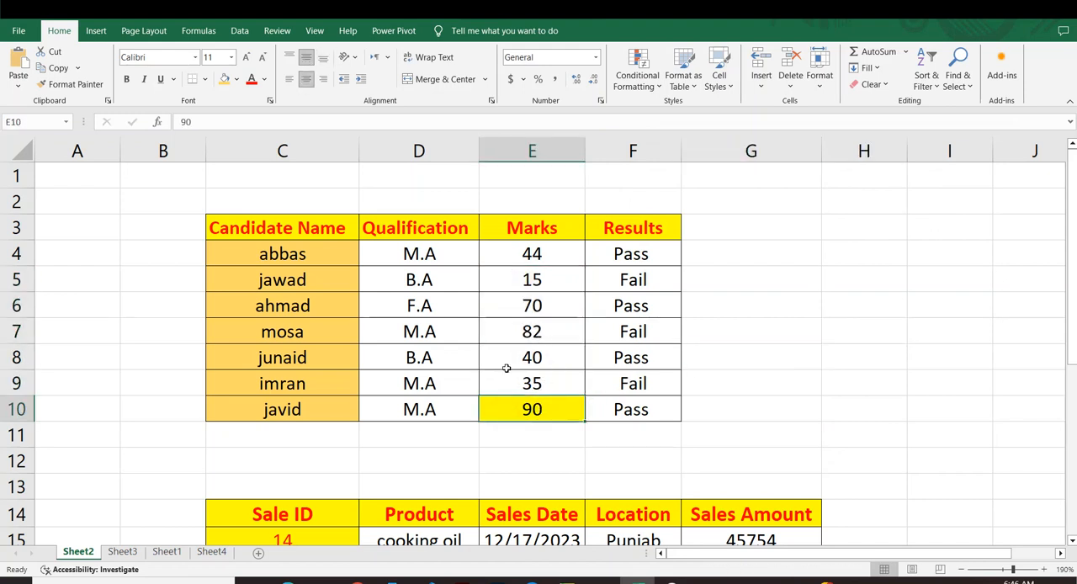
drag(516, 256, 534, 360)
click(905, 341)
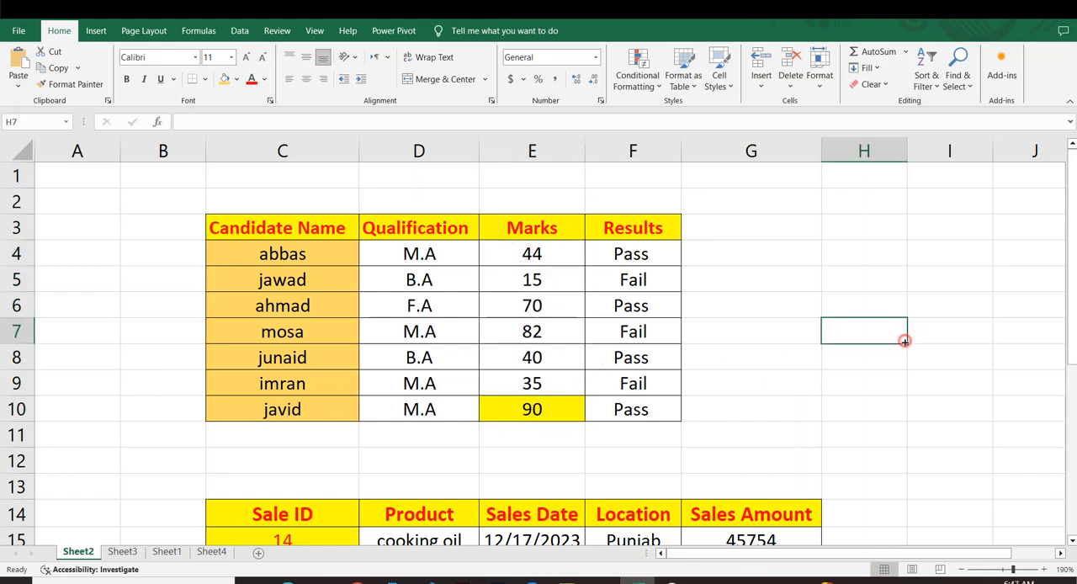
Change the mark in E4 to 100 and the mark in E7 to 83 to test the Greater Than rule.
click(528, 258)
text(10)
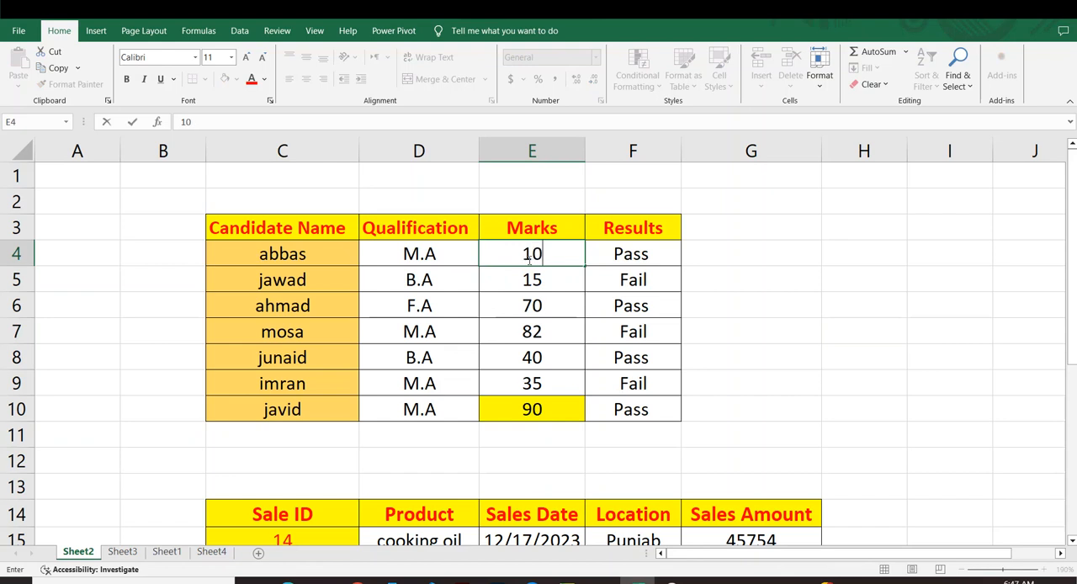
text(0)
key(Return)
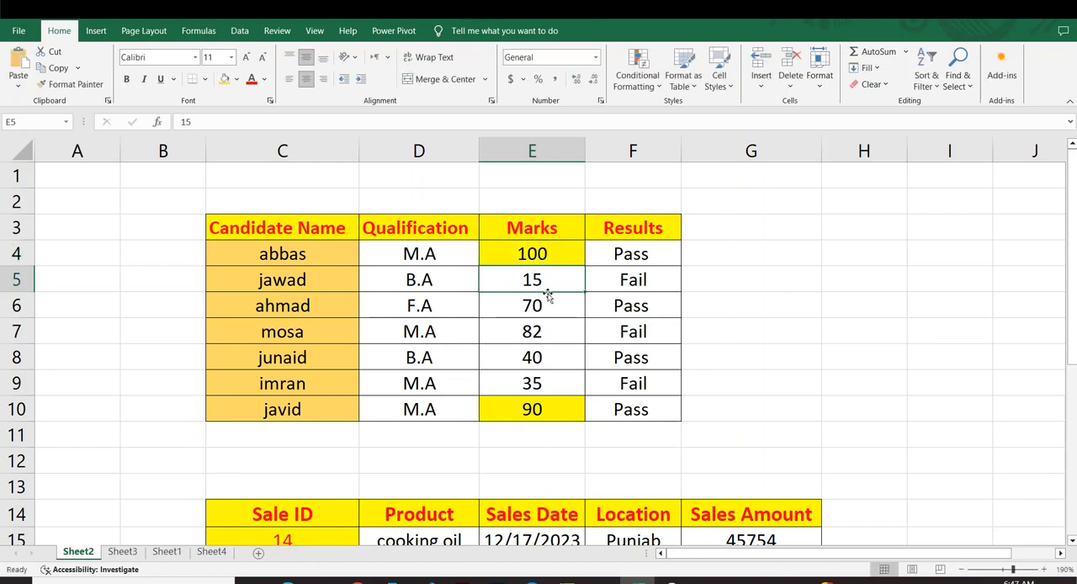
click(540, 333)
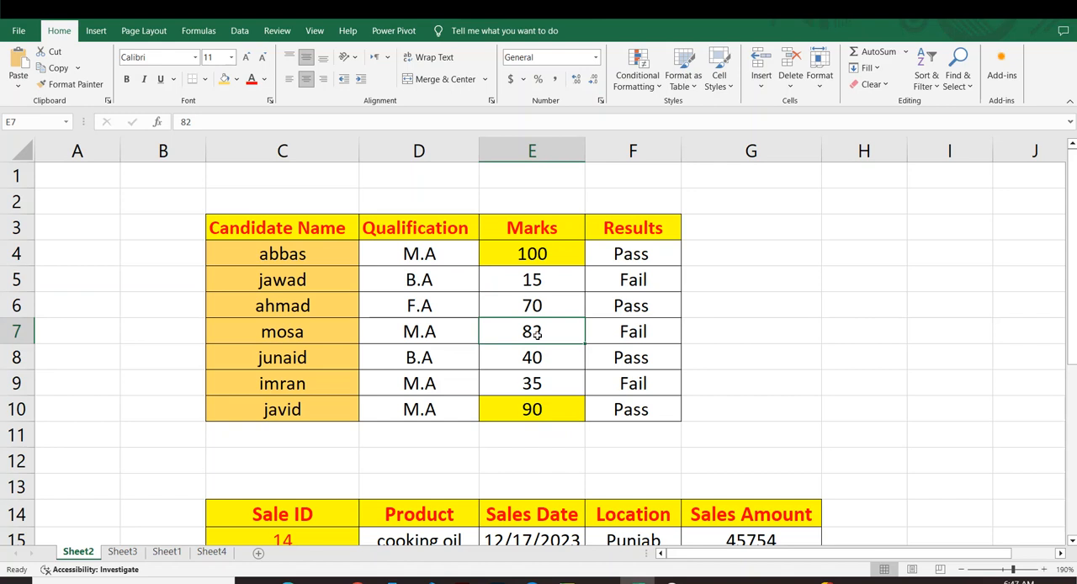
text(83)
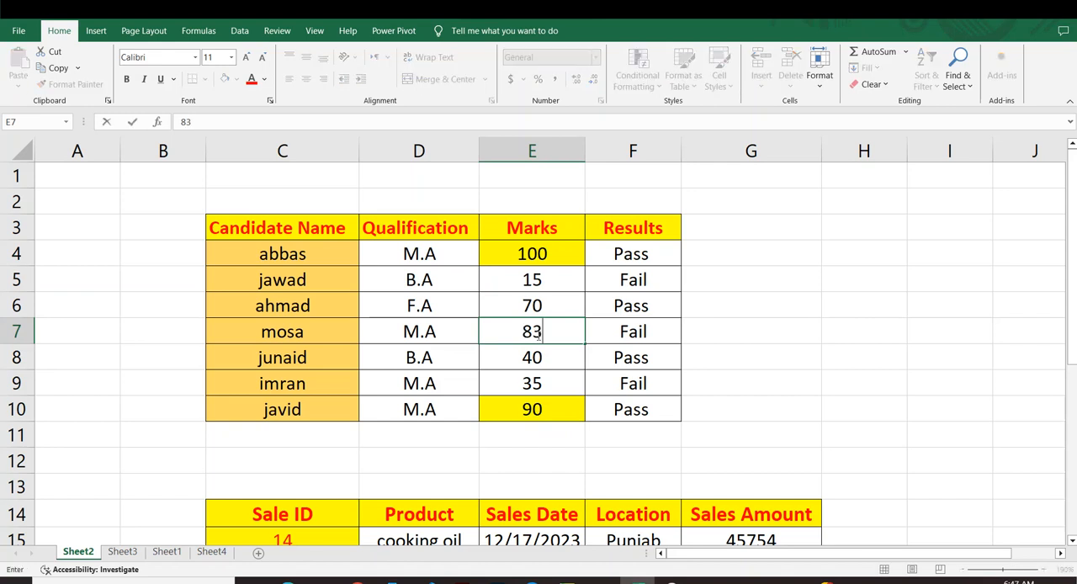
key(Return)
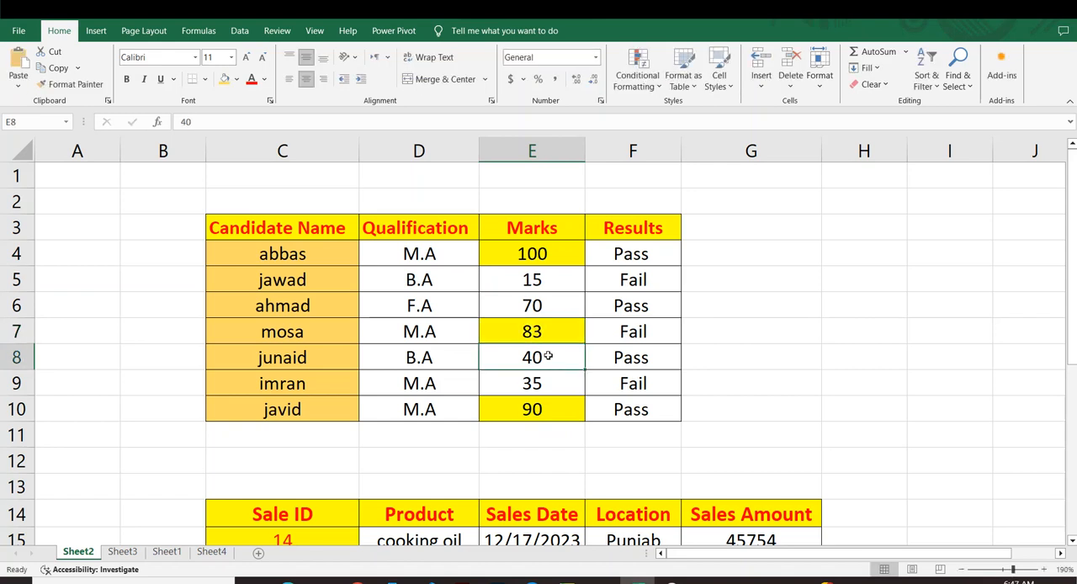
click(669, 294)
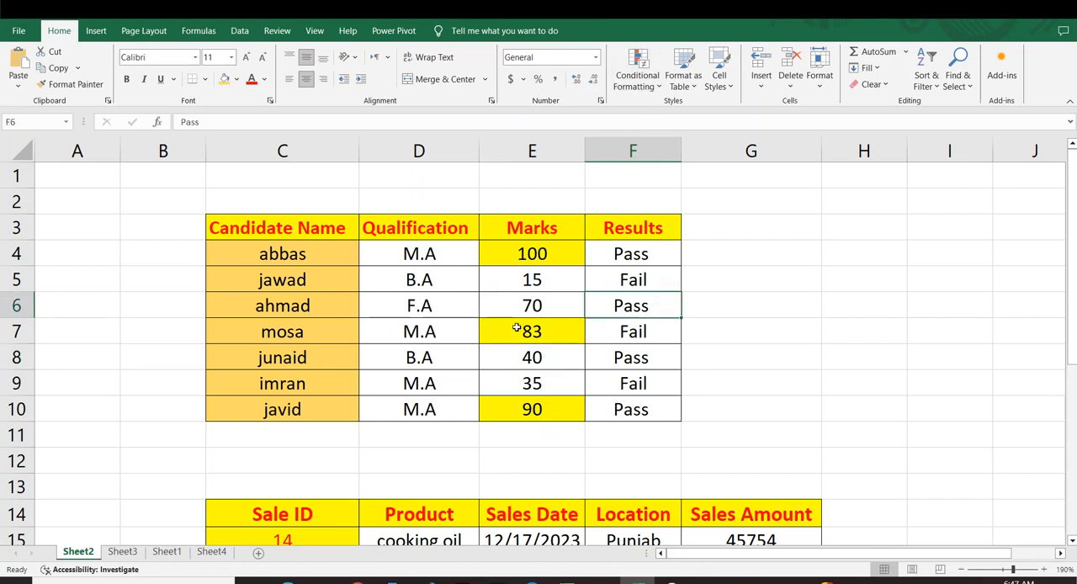
drag(532, 253, 539, 384)
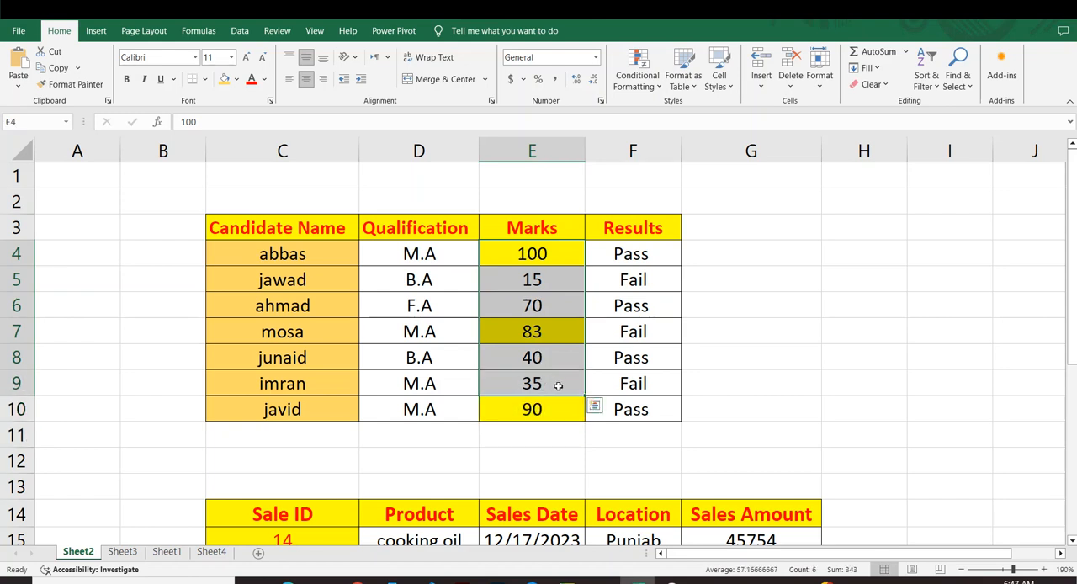
click(799, 352)
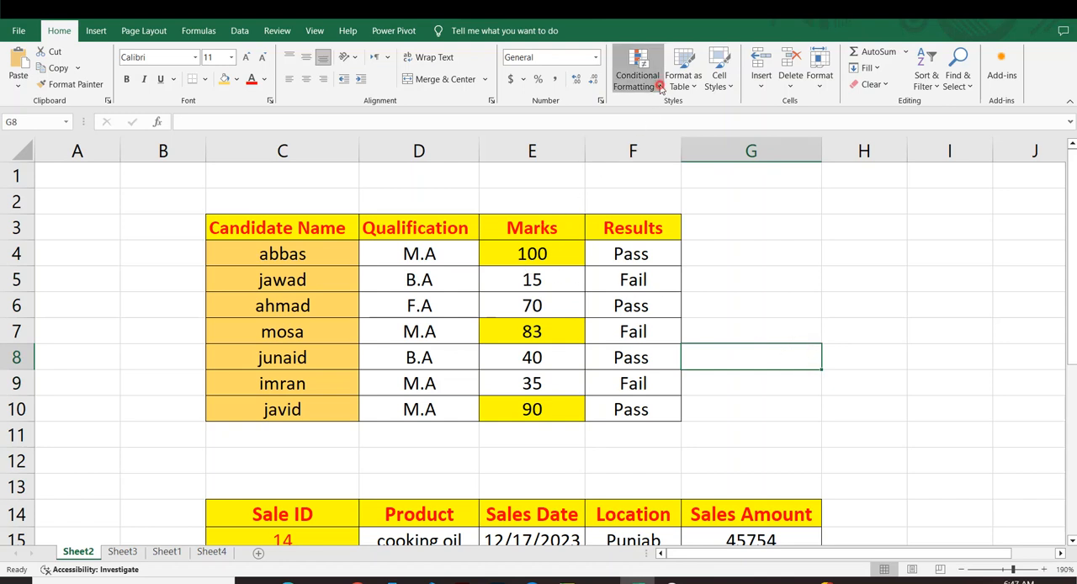
click(638, 80)
mouse_move(698, 106)
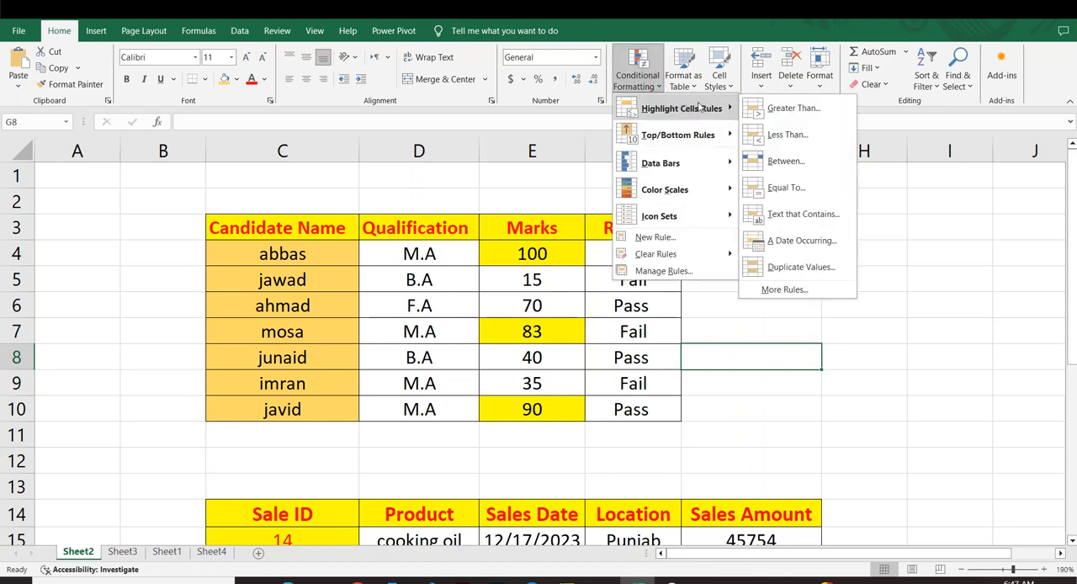
click(775, 137)
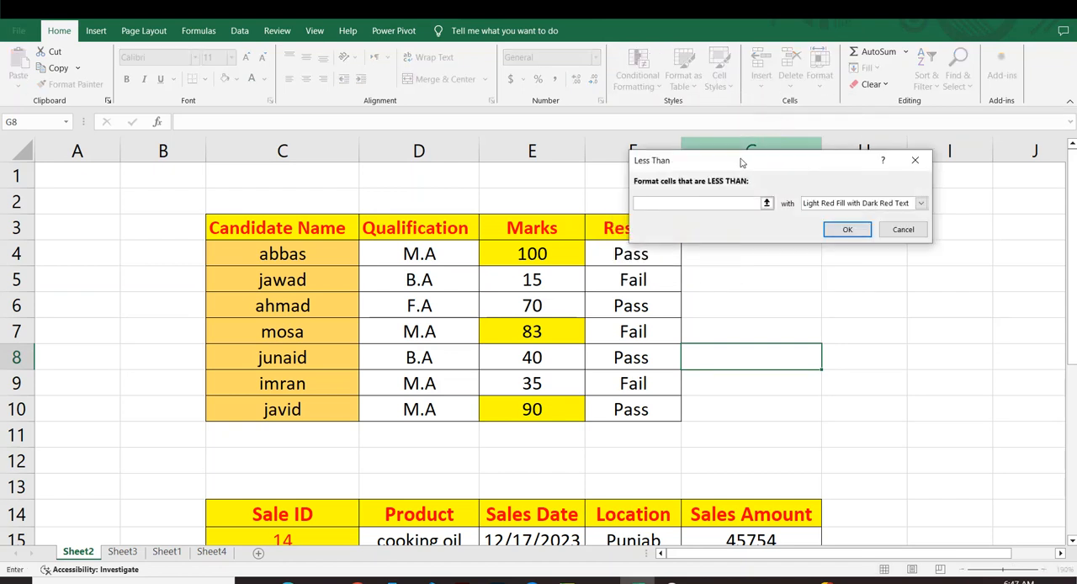
drag(743, 160, 786, 158)
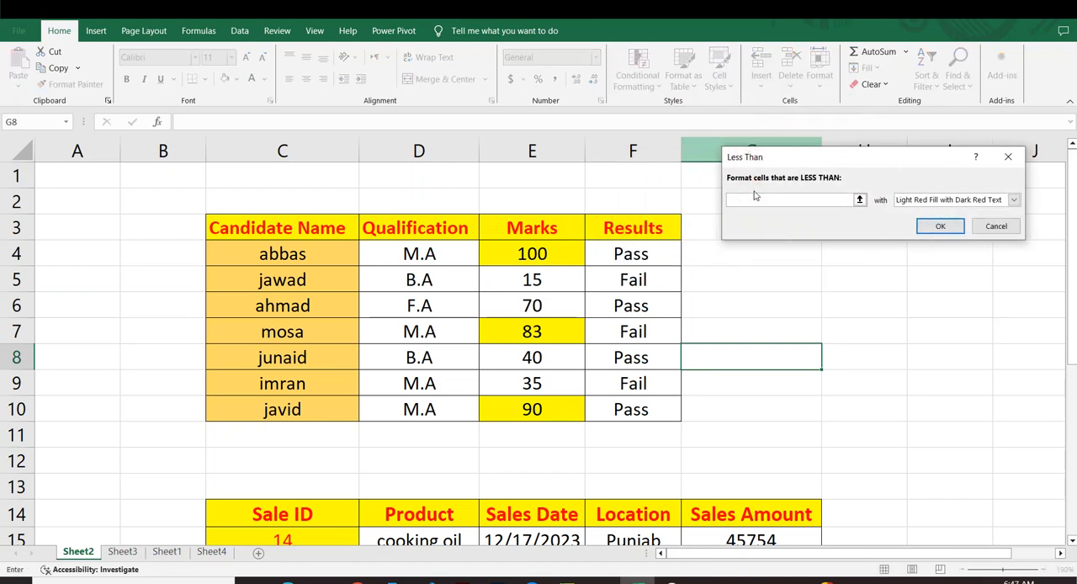
text(83)
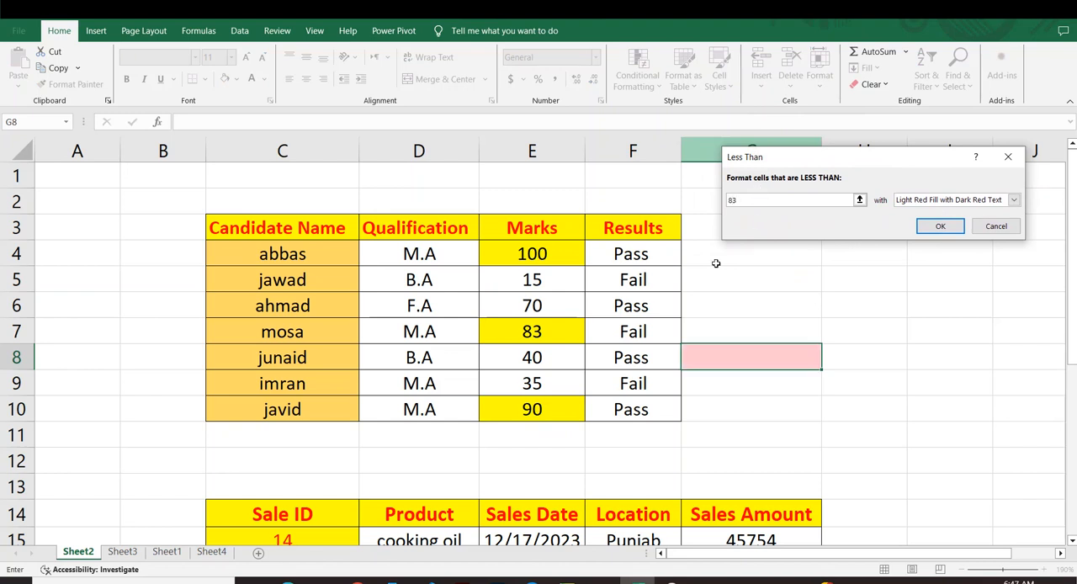
click(996, 231)
click(976, 308)
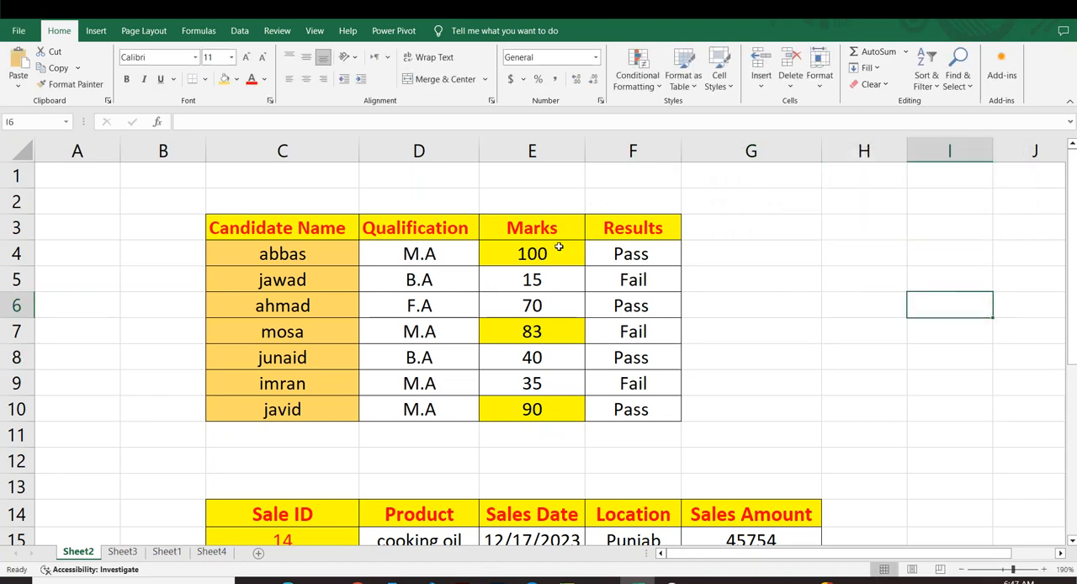
Start a Less Than highlight rule on the Marks column E3:E10 with 83 as the threshold.
click(535, 230)
click(537, 278)
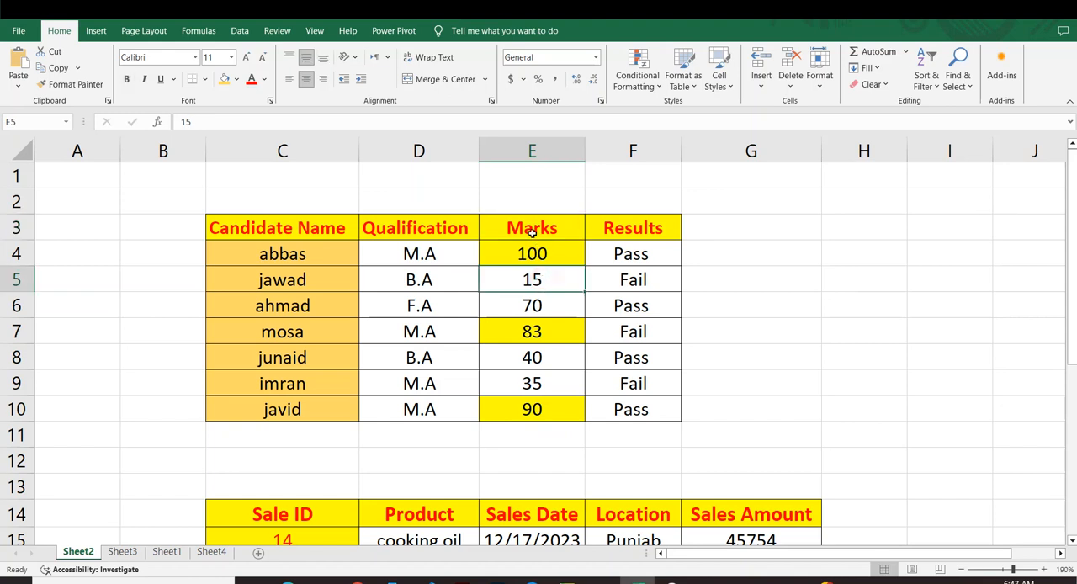
drag(533, 234, 551, 404)
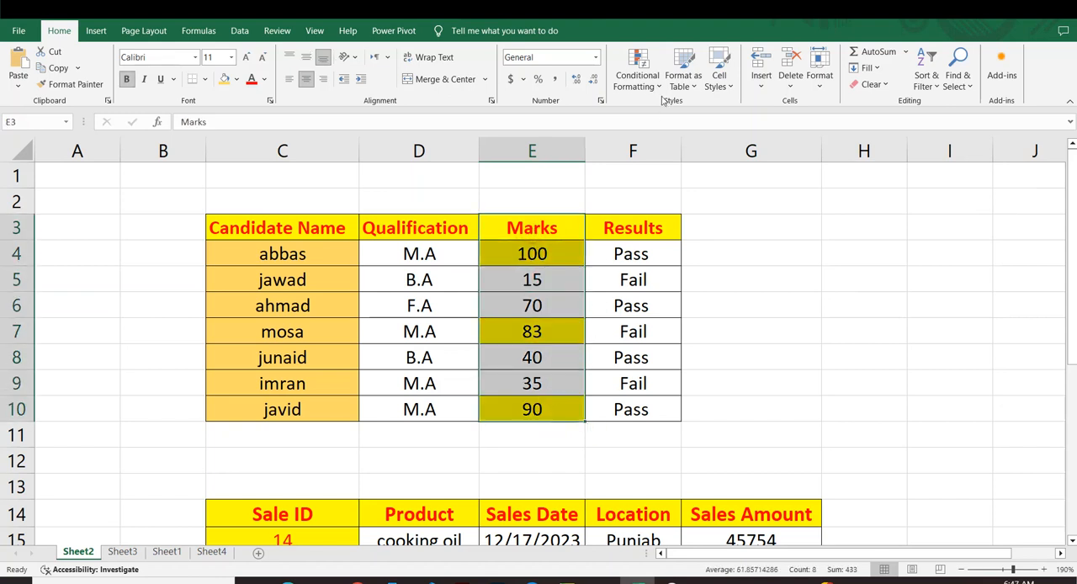
click(638, 76)
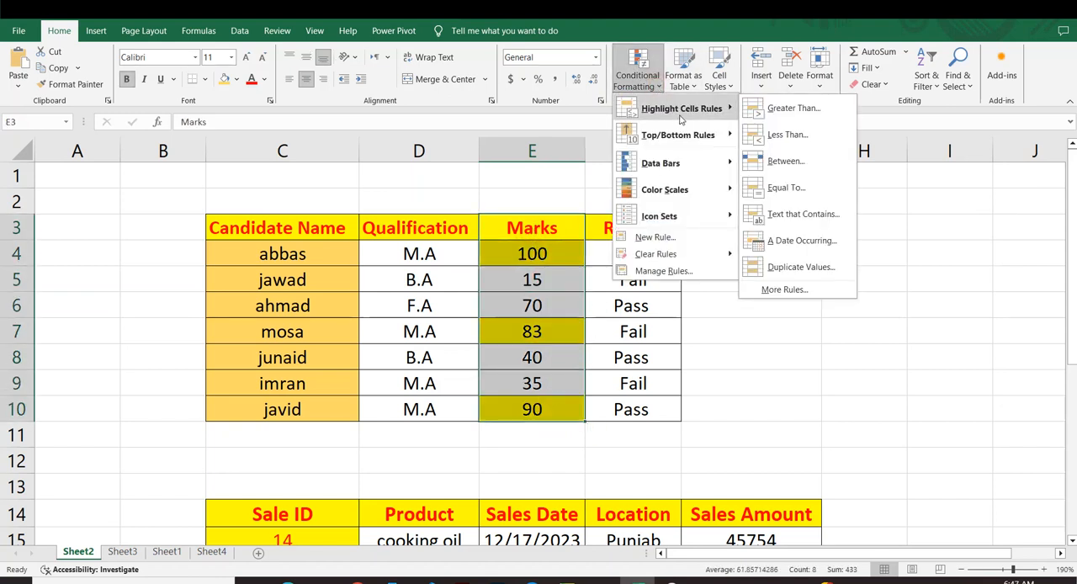
click(788, 135)
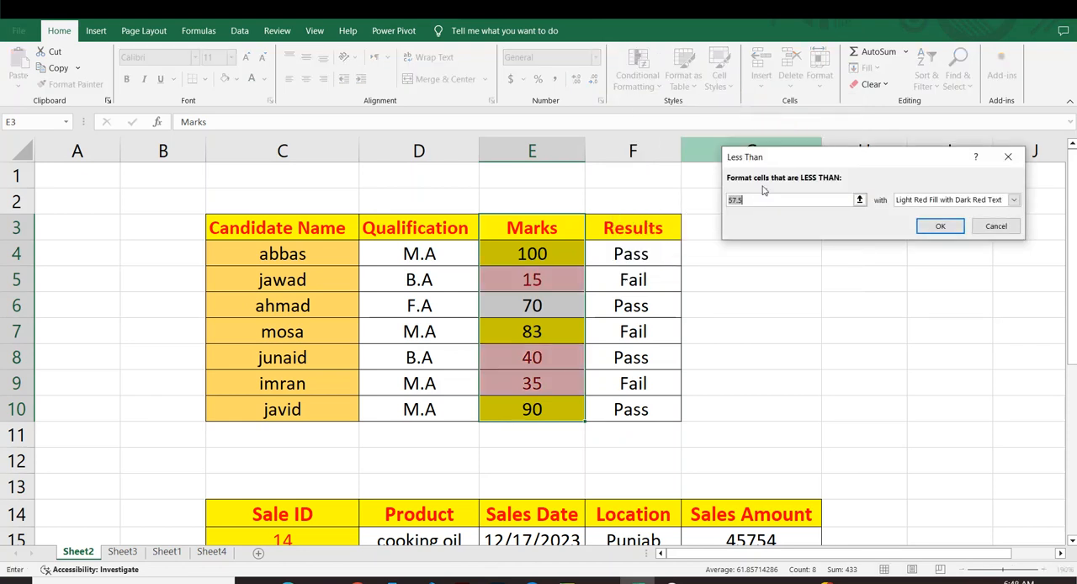
key(BackSpace)
text(83)
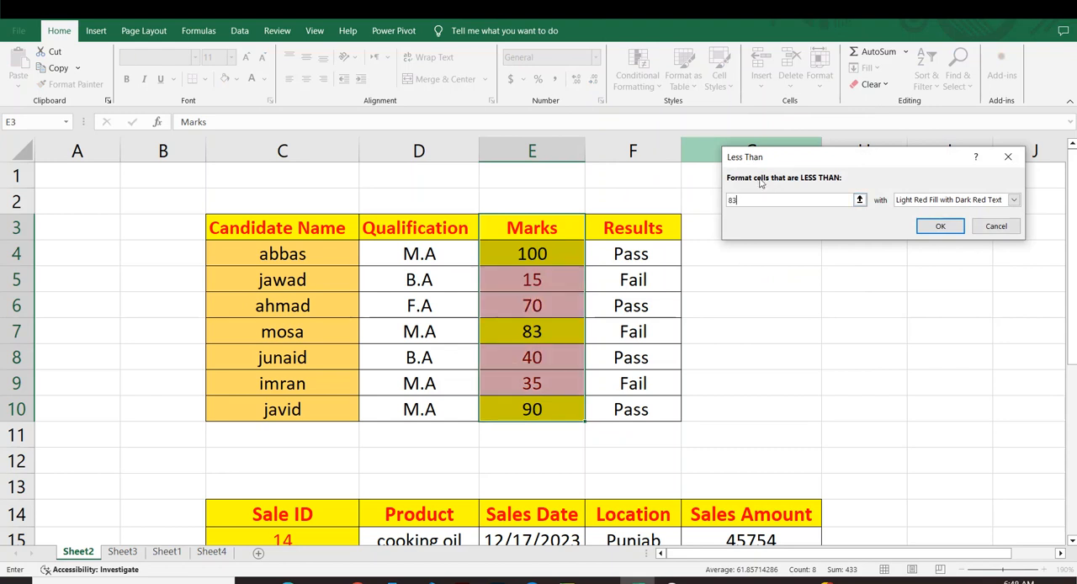
Give the Less Than rule a custom format with a solid green fill and apply it to the marks.
click(1014, 199)
click(921, 271)
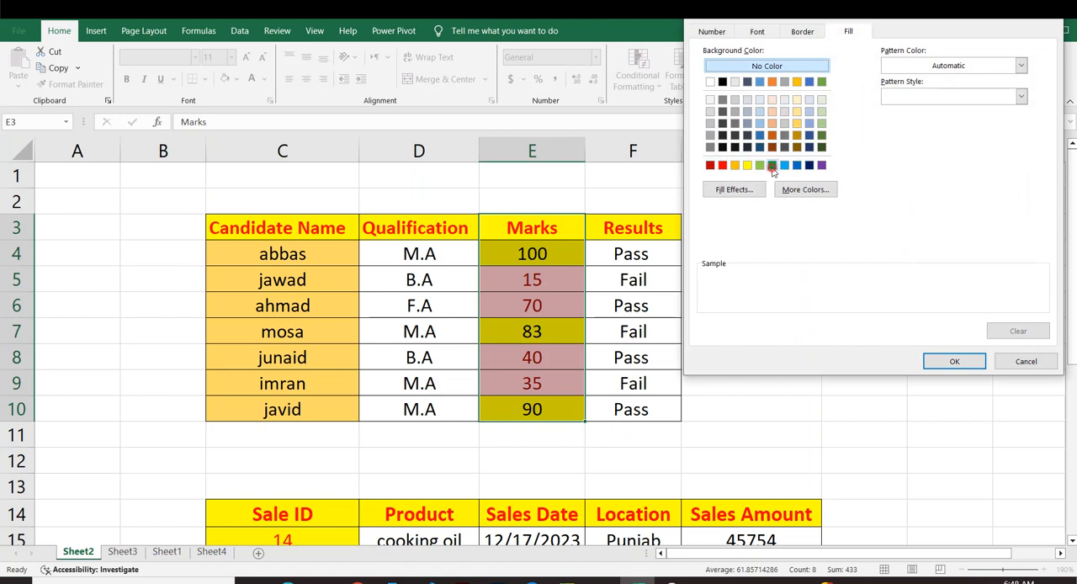
click(771, 165)
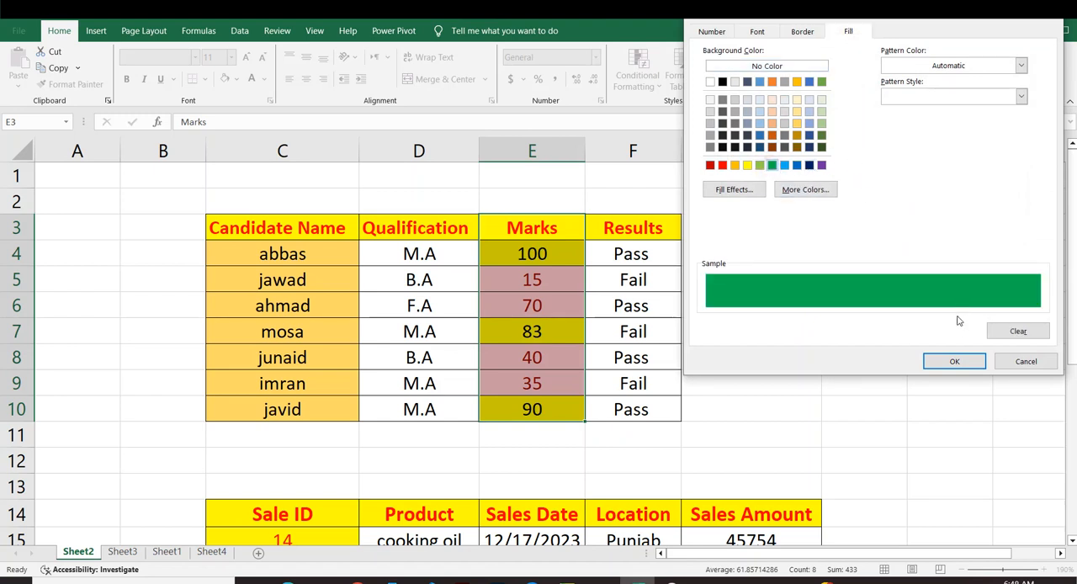
click(957, 362)
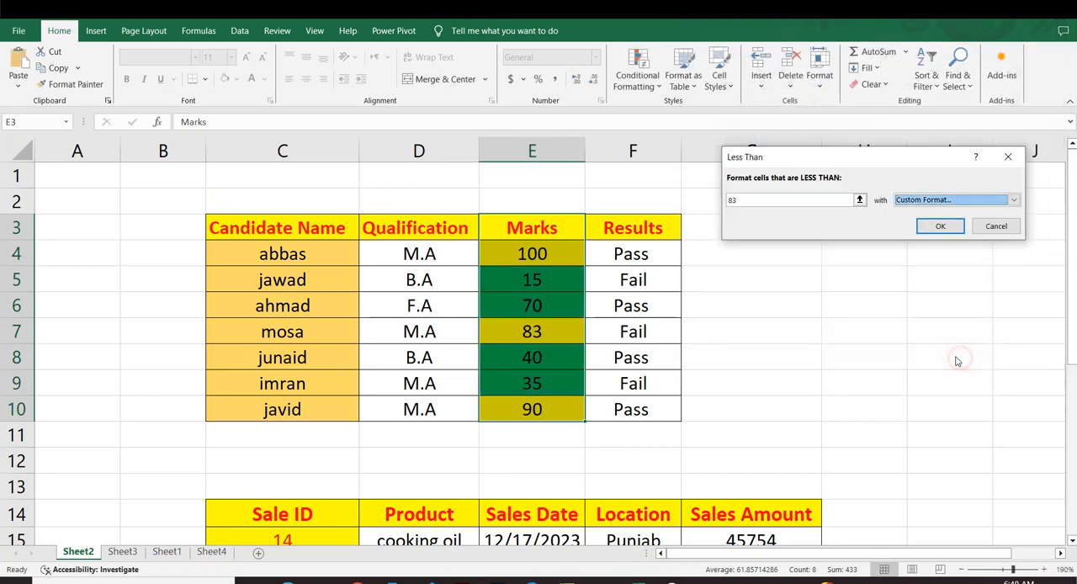
click(927, 231)
click(805, 435)
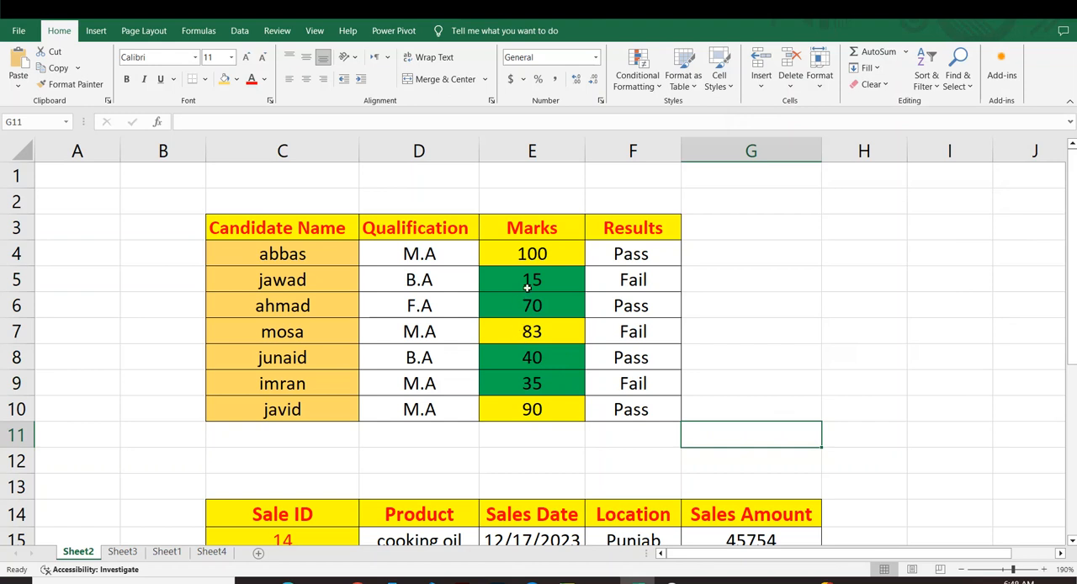
drag(526, 253, 532, 409)
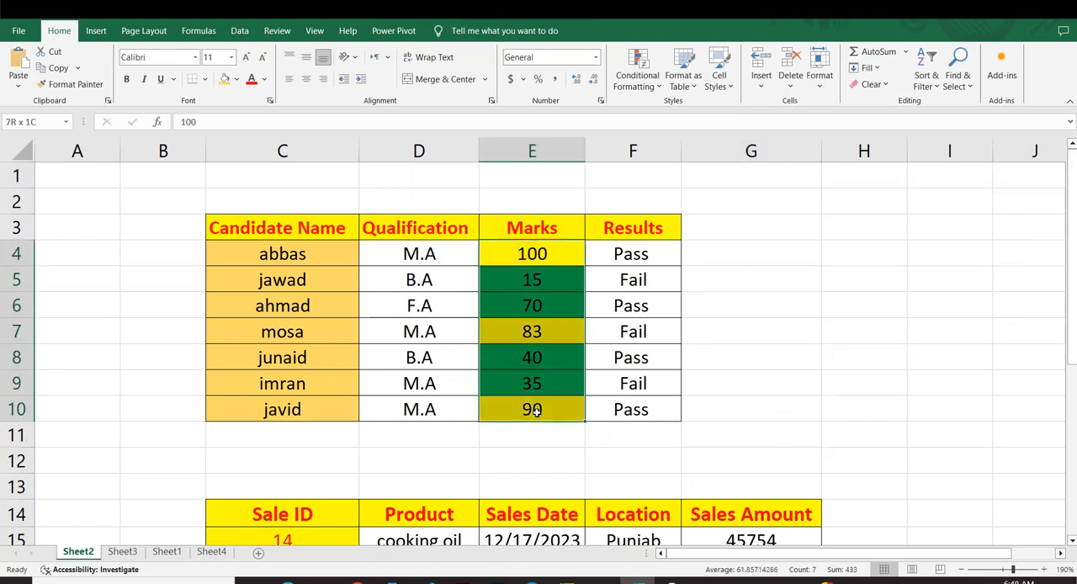
click(810, 278)
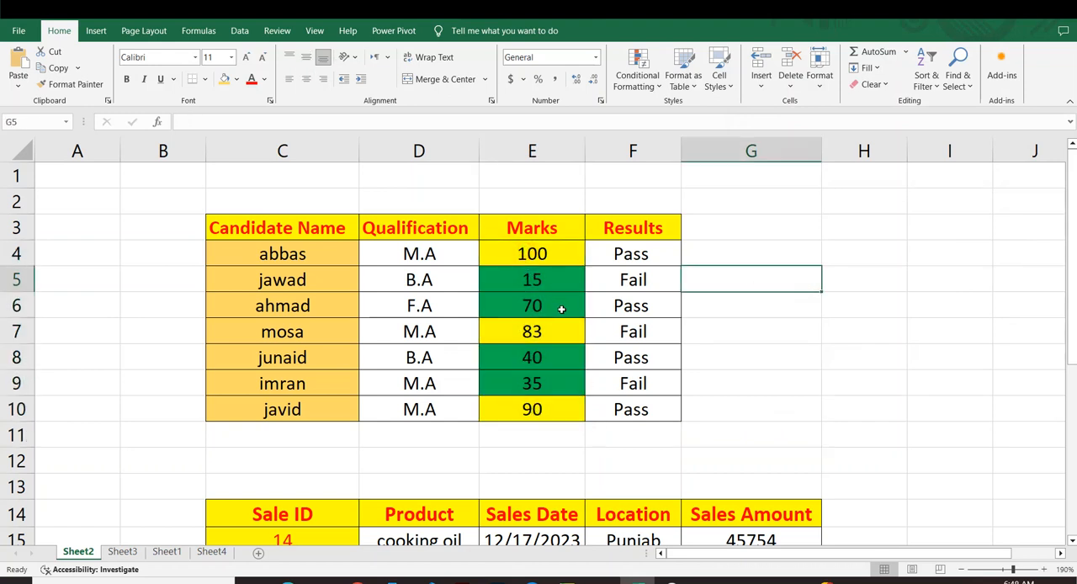
click(535, 255)
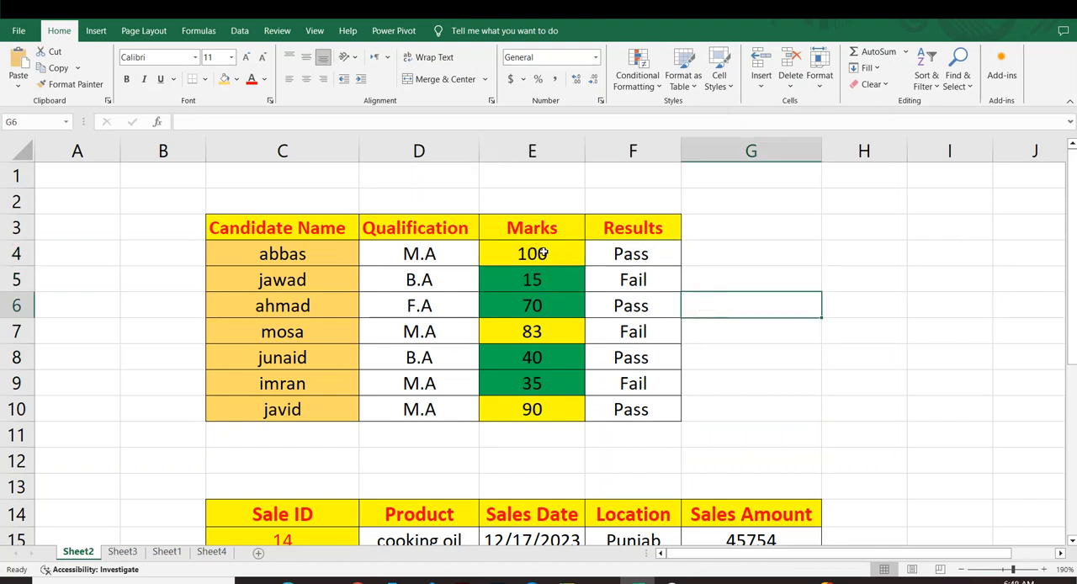
drag(550, 249, 548, 410)
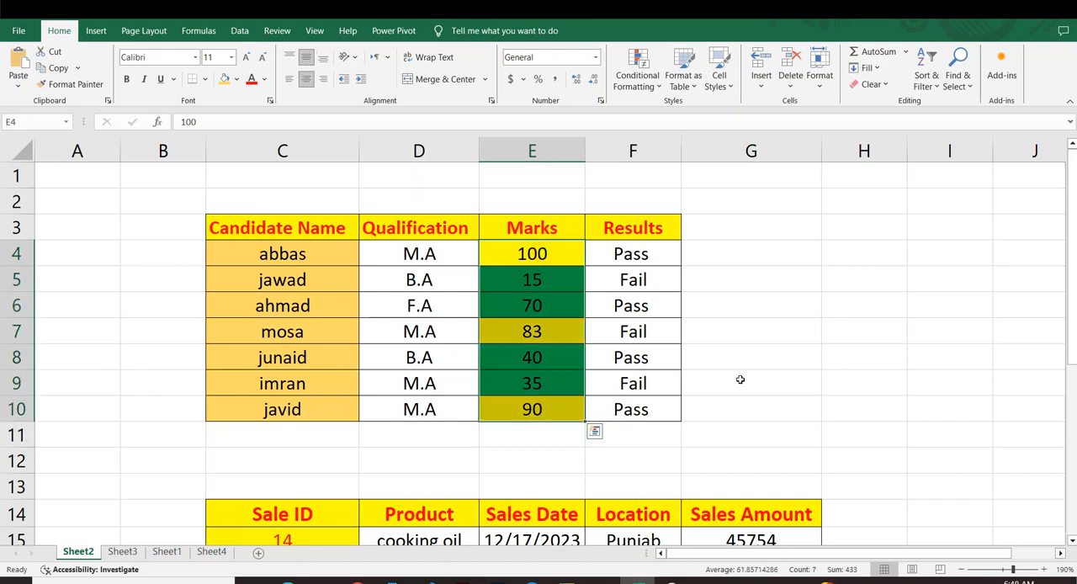
click(833, 358)
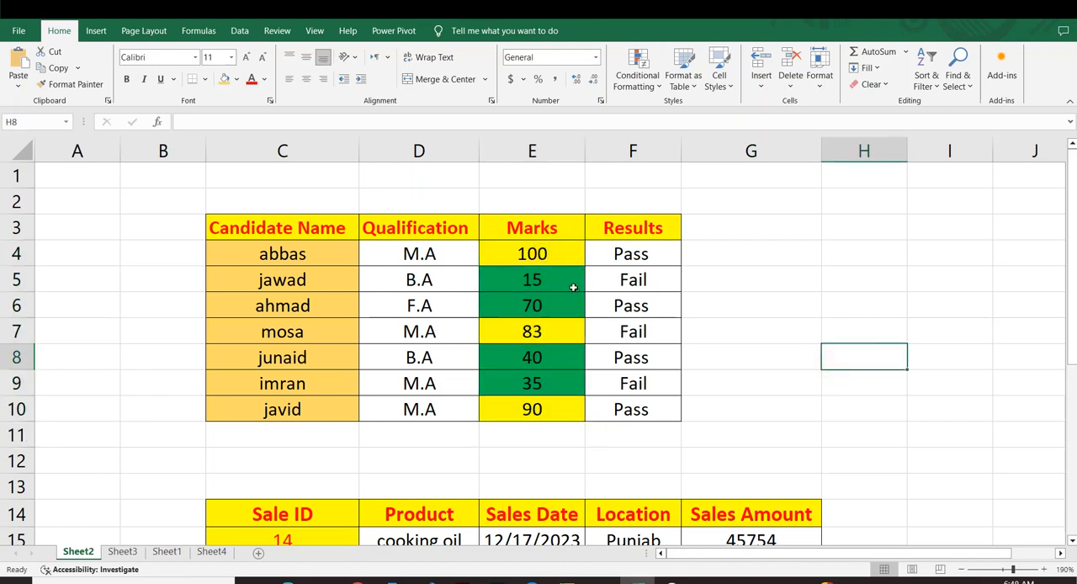
Change the mark in E5 to 120 to test how the two highlight rules respond.
click(544, 278)
text(1)
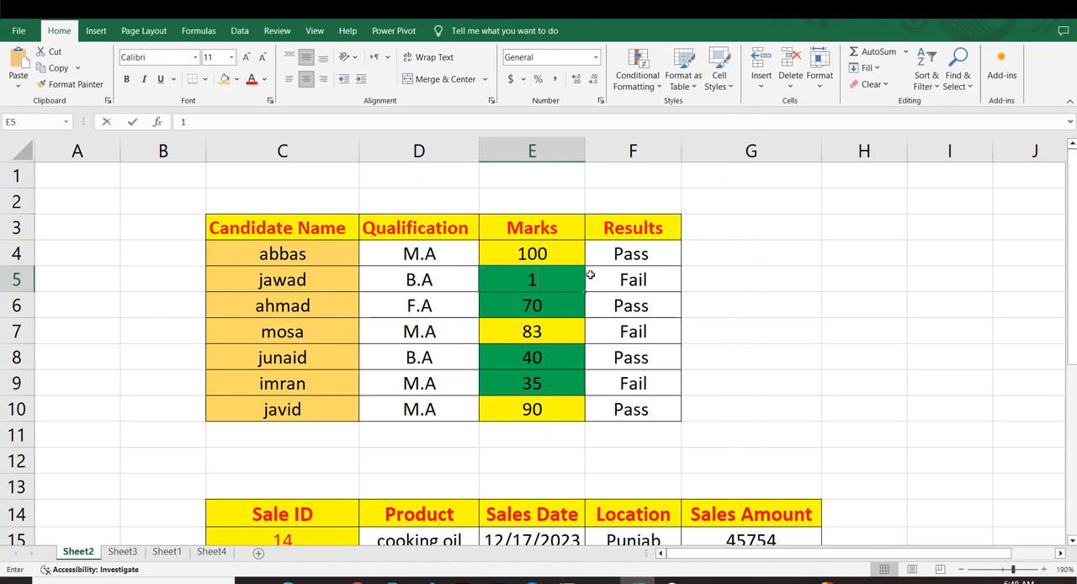
text(20)
key(Return)
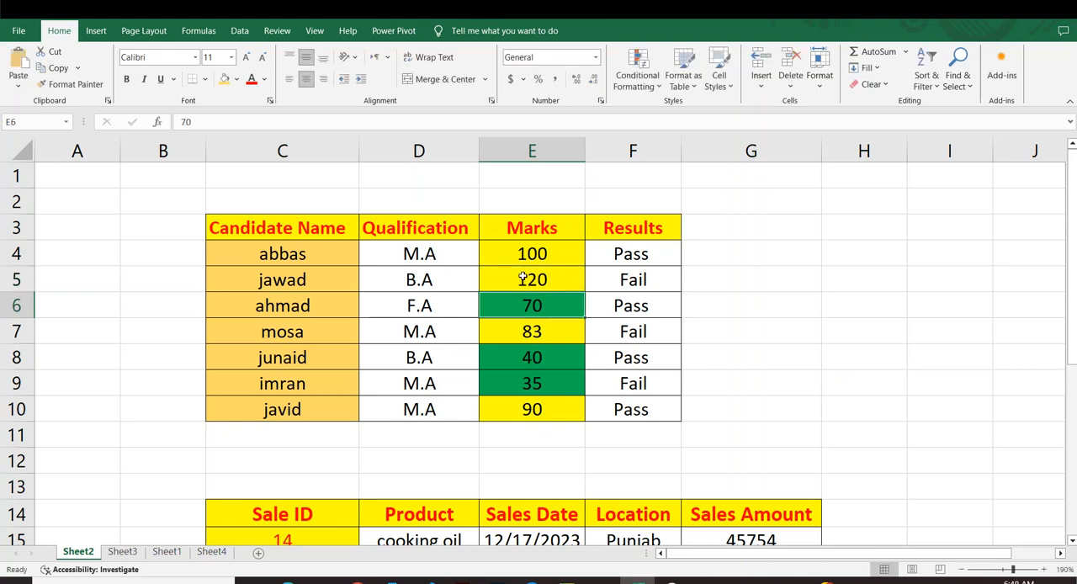
click(528, 415)
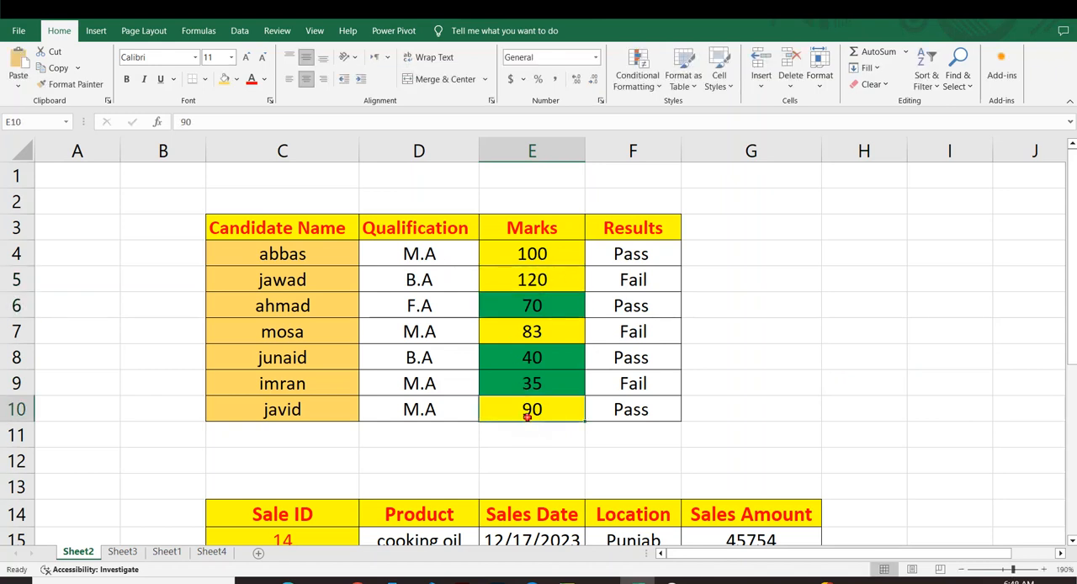
Change the mark in E10 to 10 to test the Less Than rule.
text(10)
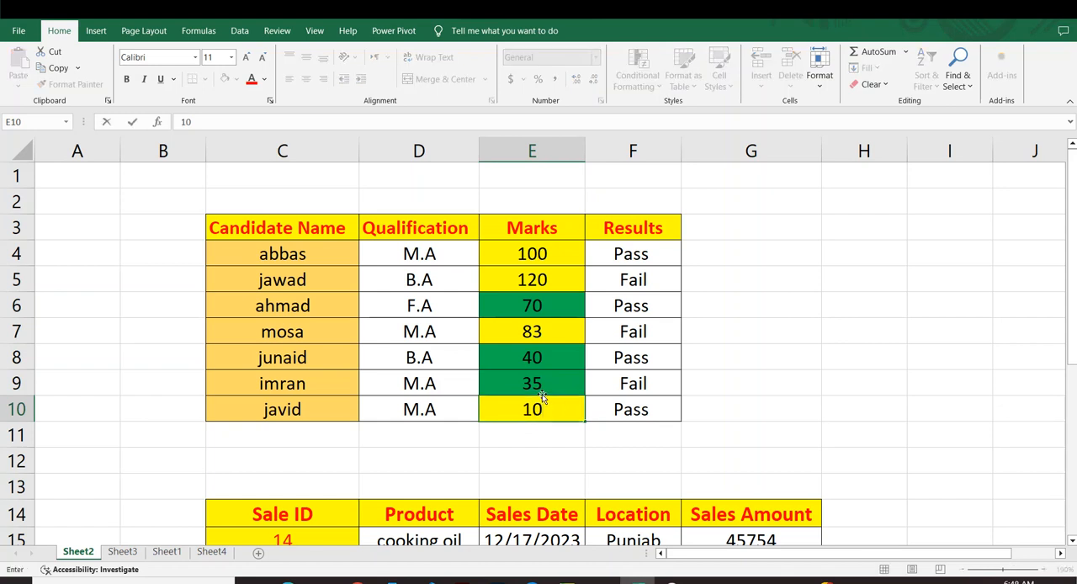
key(Return)
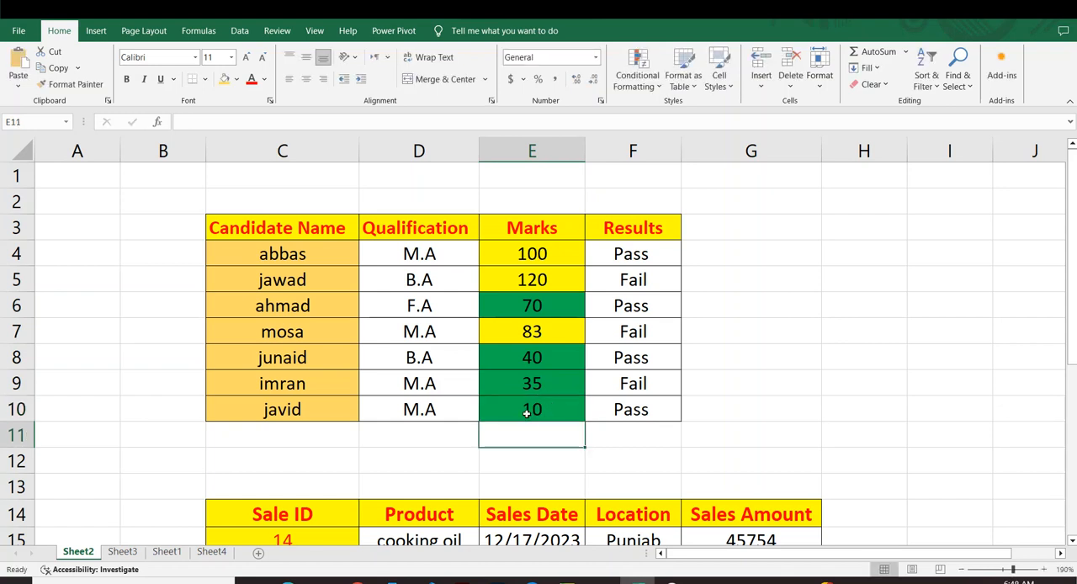
click(746, 381)
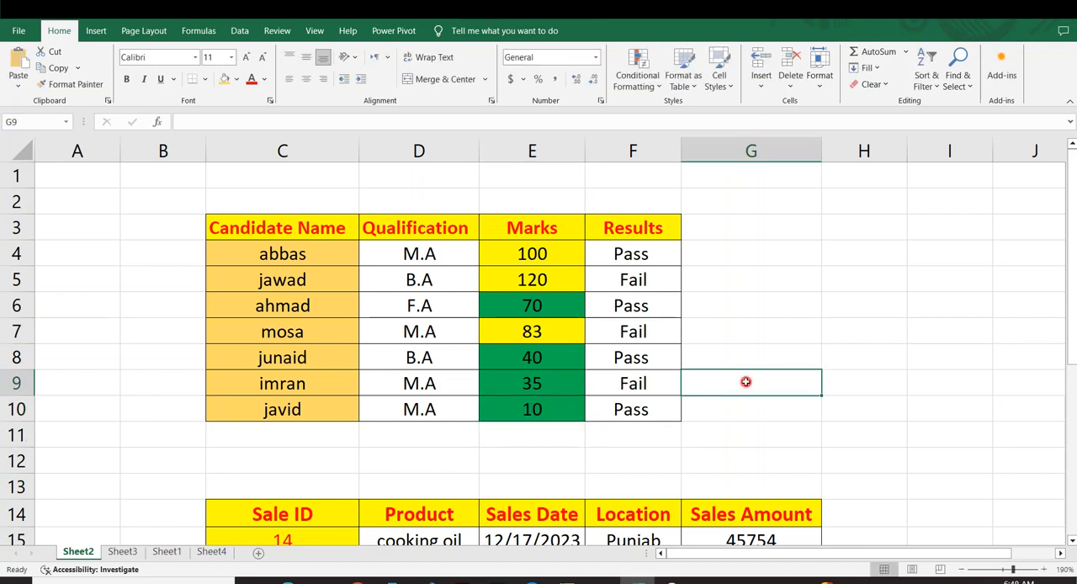
drag(538, 226, 547, 410)
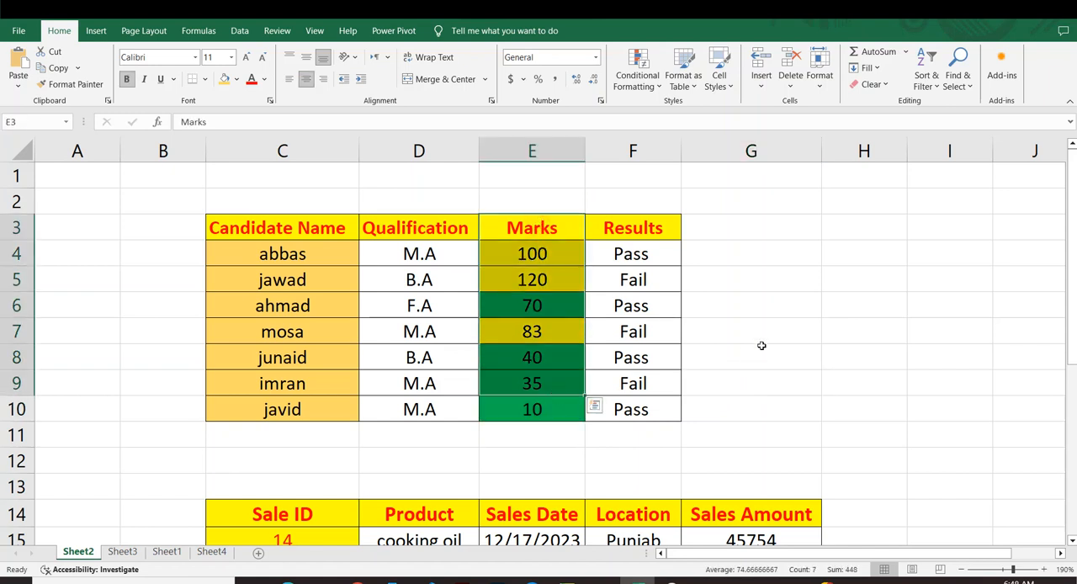
click(763, 352)
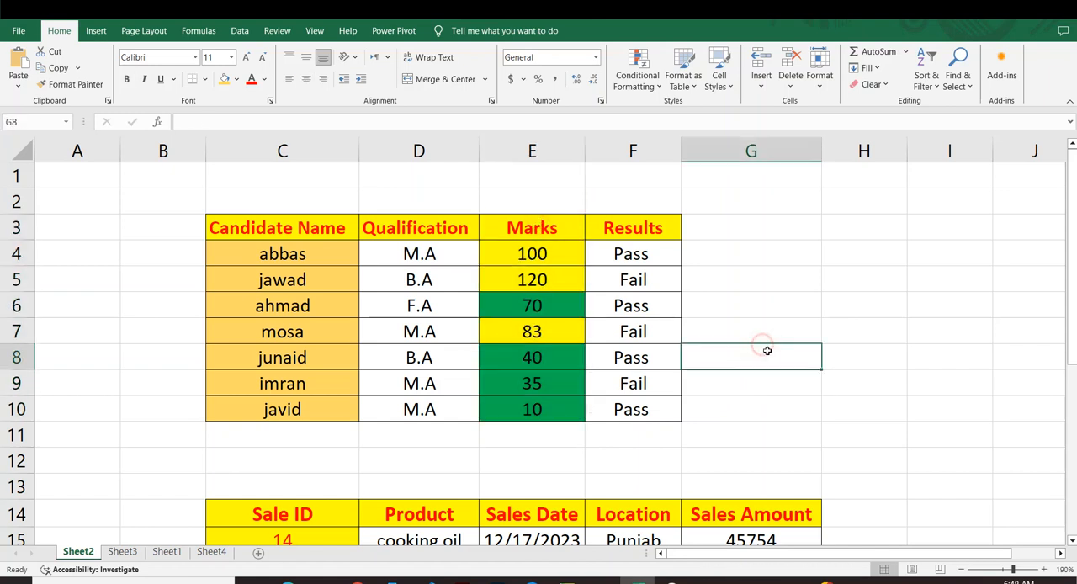
click(641, 69)
mouse_move(708, 105)
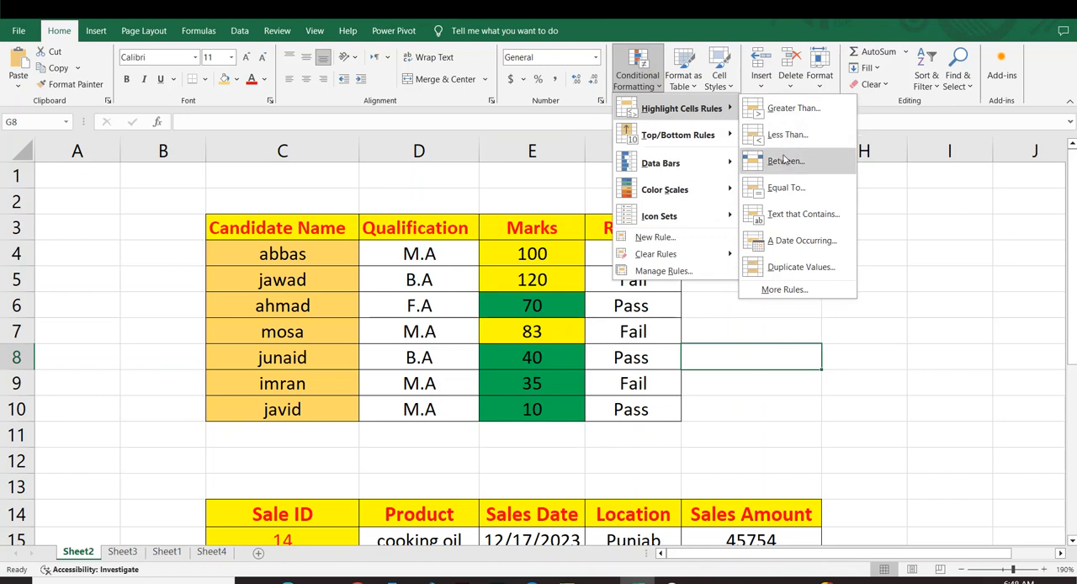
key(Escape)
key(Escape)
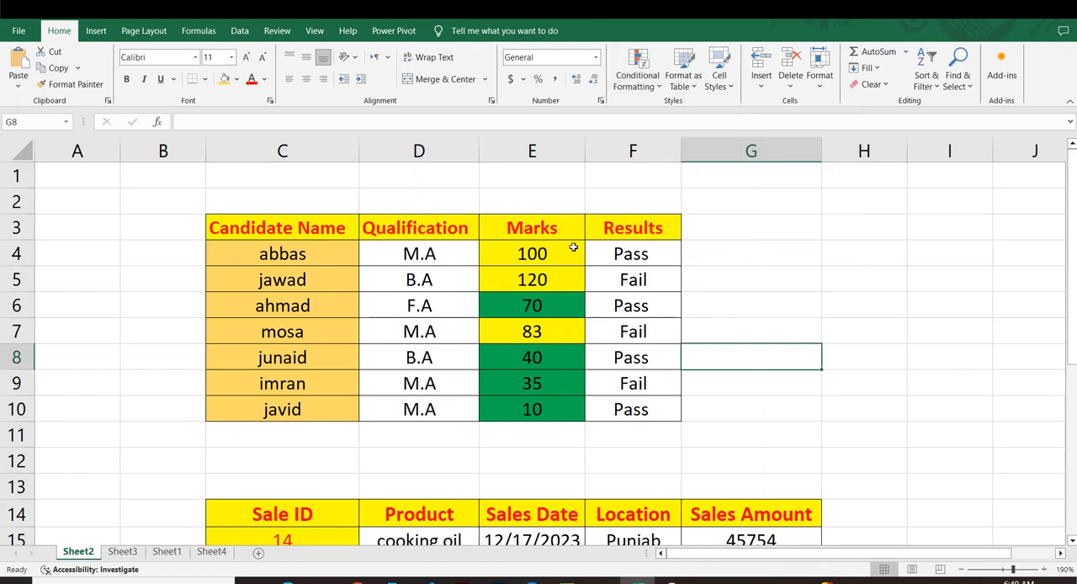
Clear the conditional formatting rules from the selected marks in E4:E10.
drag(533, 241, 541, 406)
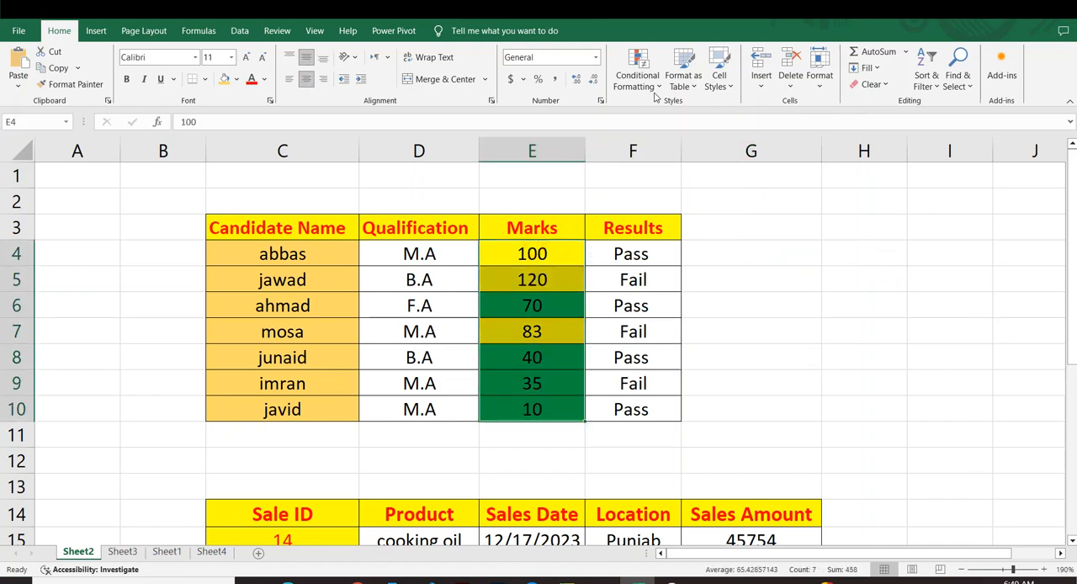
click(638, 74)
mouse_move(665, 254)
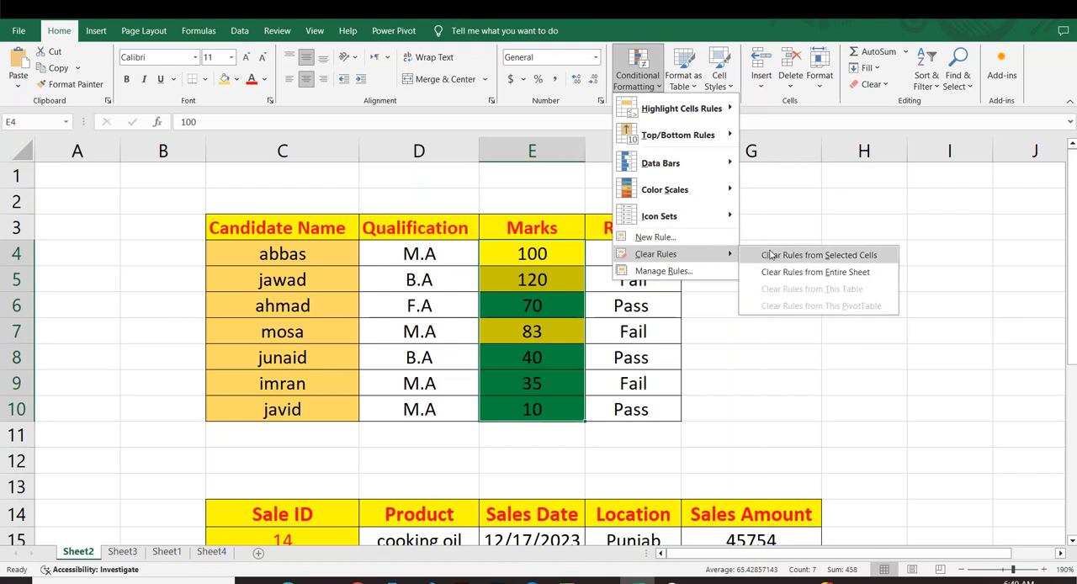
click(768, 252)
click(672, 263)
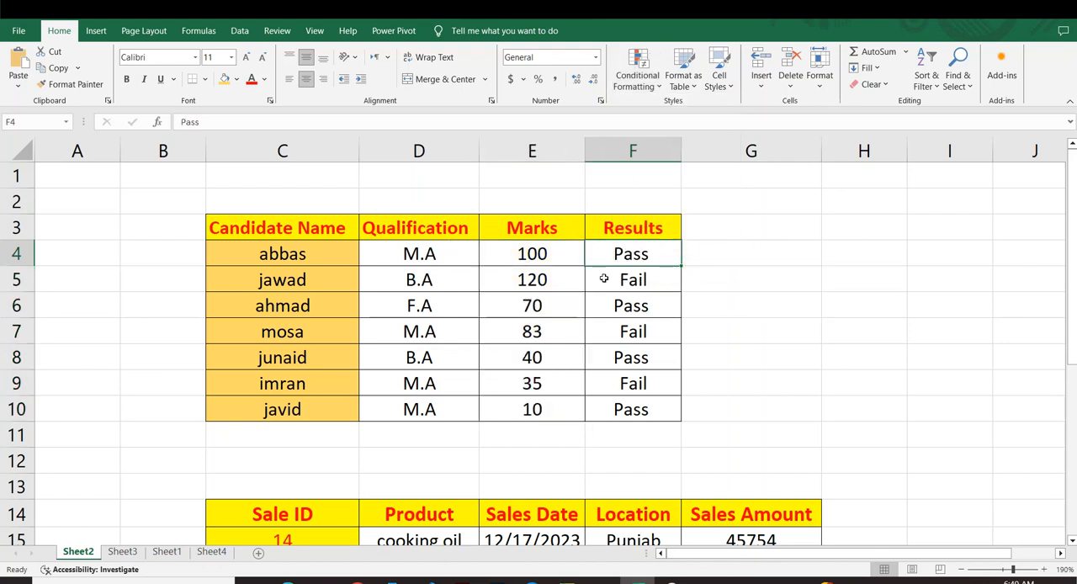
click(645, 301)
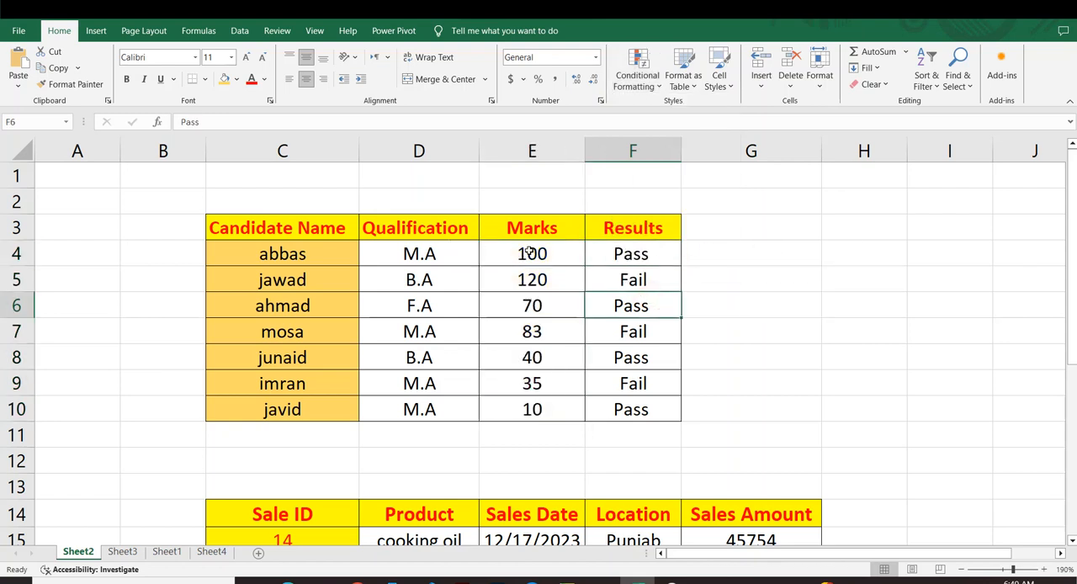
Start a Between highlight rule on the marks in E4:E10 with 50 and 100 as the limits.
drag(528, 245, 545, 412)
click(653, 89)
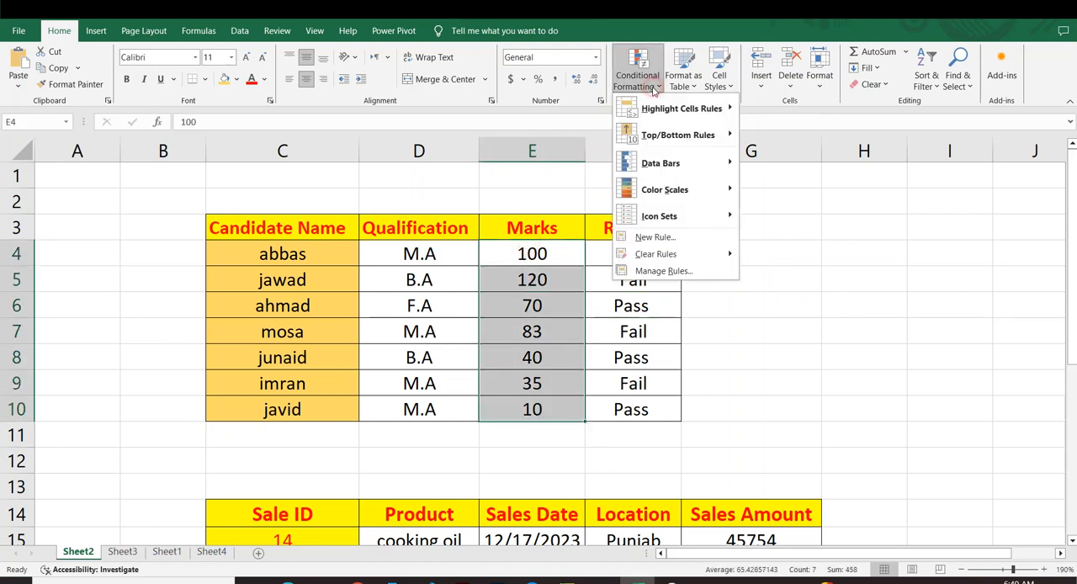
mouse_move(662, 102)
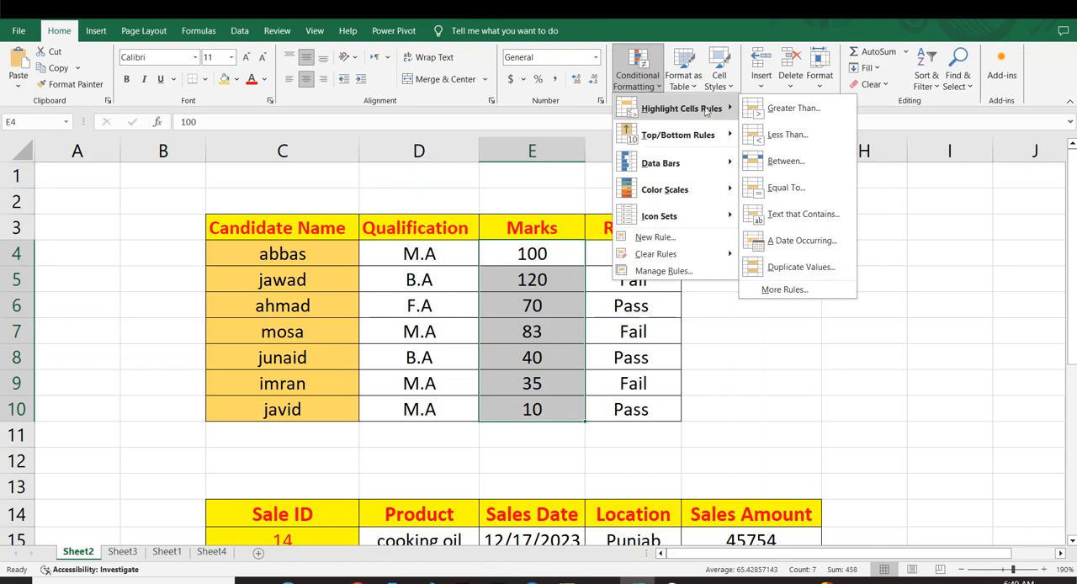
click(785, 162)
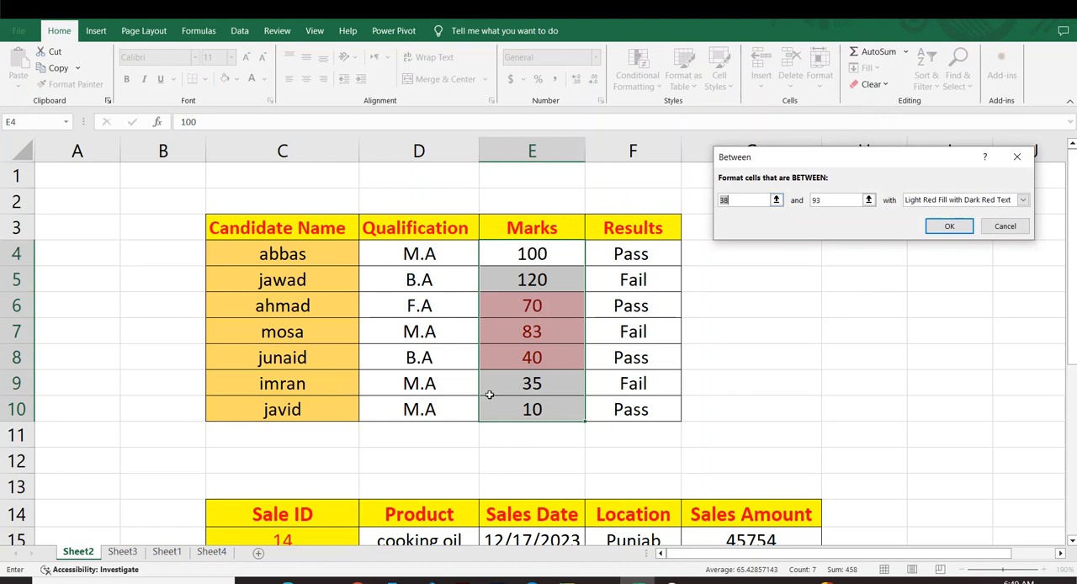
click(747, 202)
key(BackSpace)
text(50)
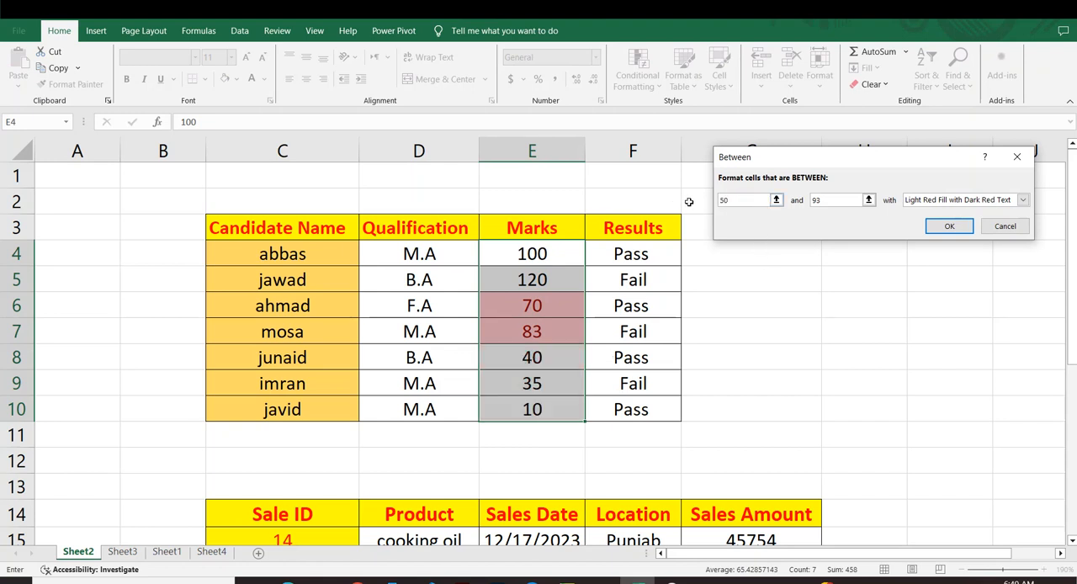
click(824, 199)
key(BackSpace)
key(BackSpace)
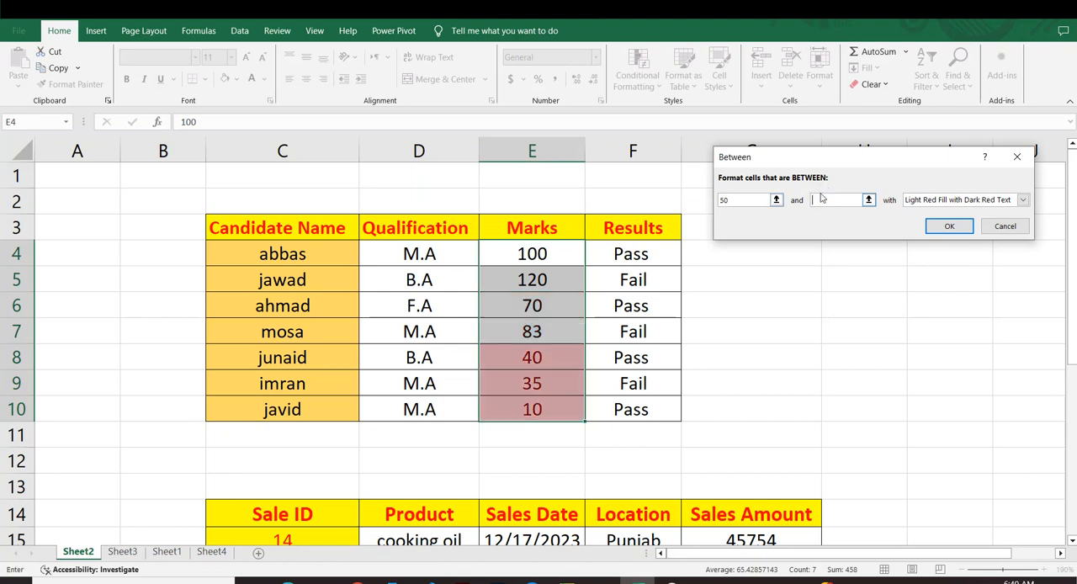
text(100)
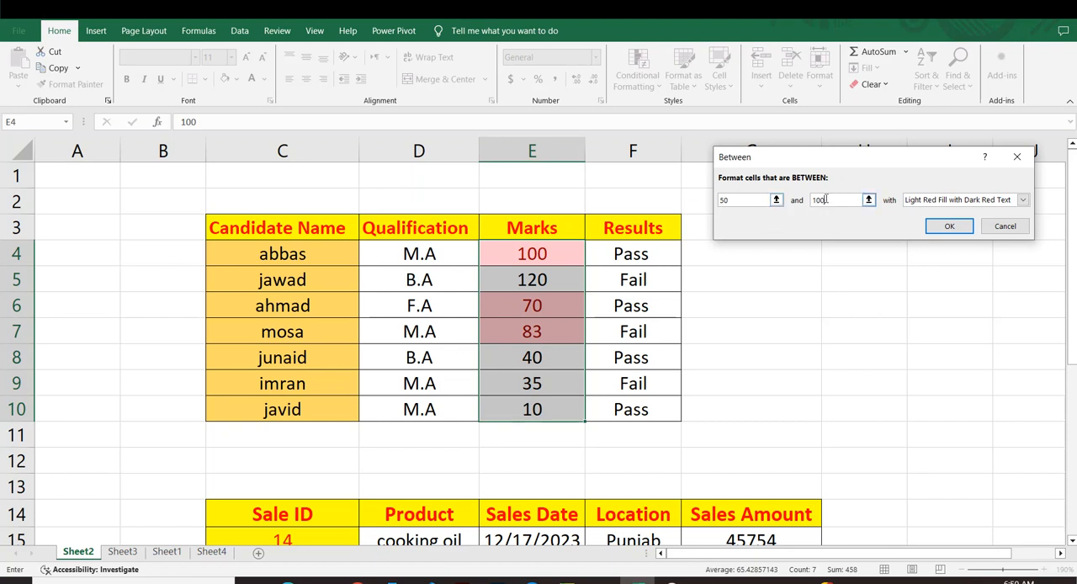
Give the Between rule a custom format with a solid orange fill and apply it to the marks.
click(1024, 200)
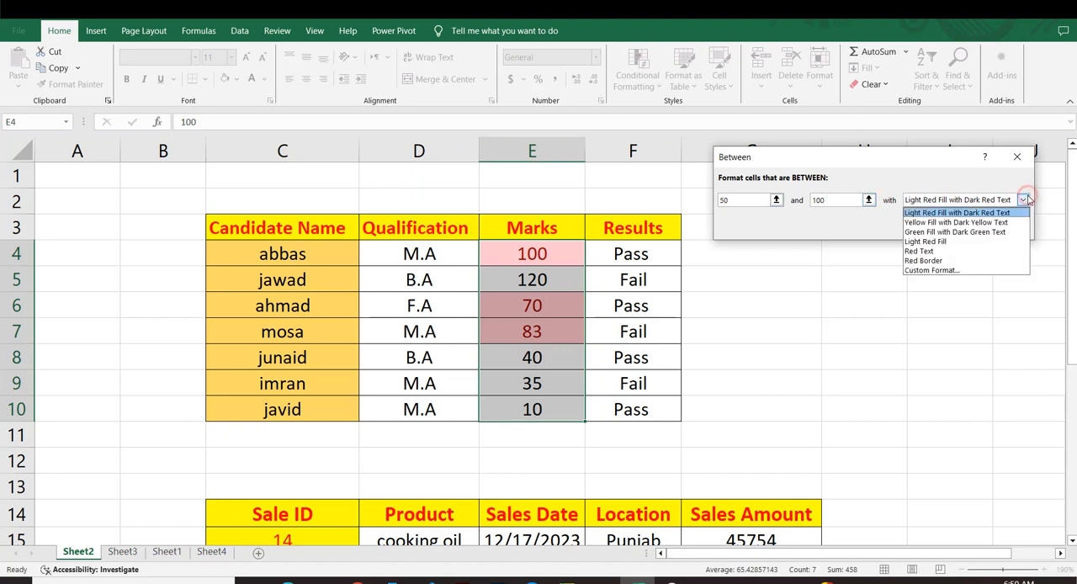
click(949, 271)
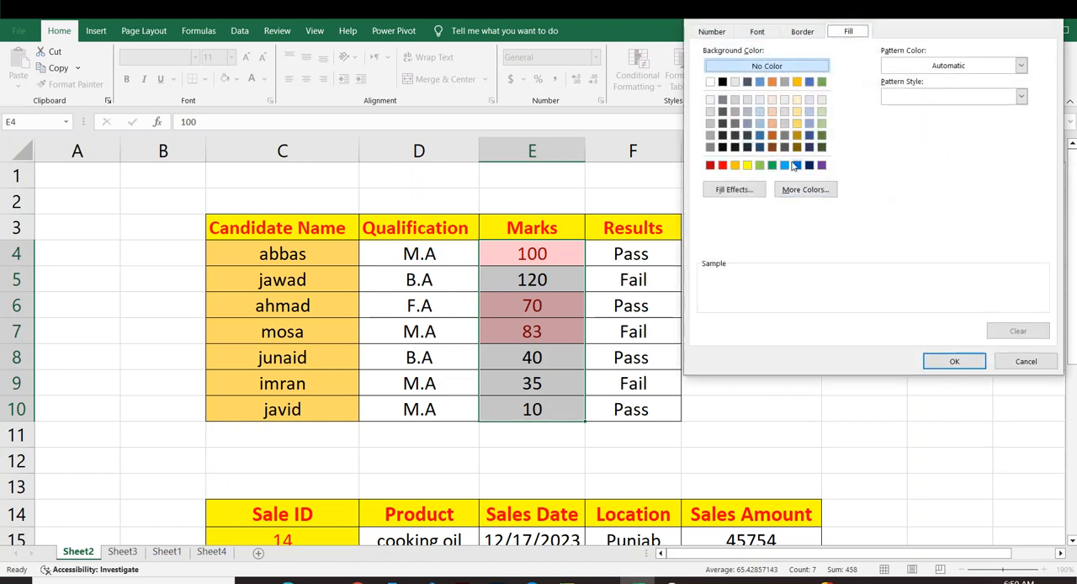
click(797, 124)
click(822, 123)
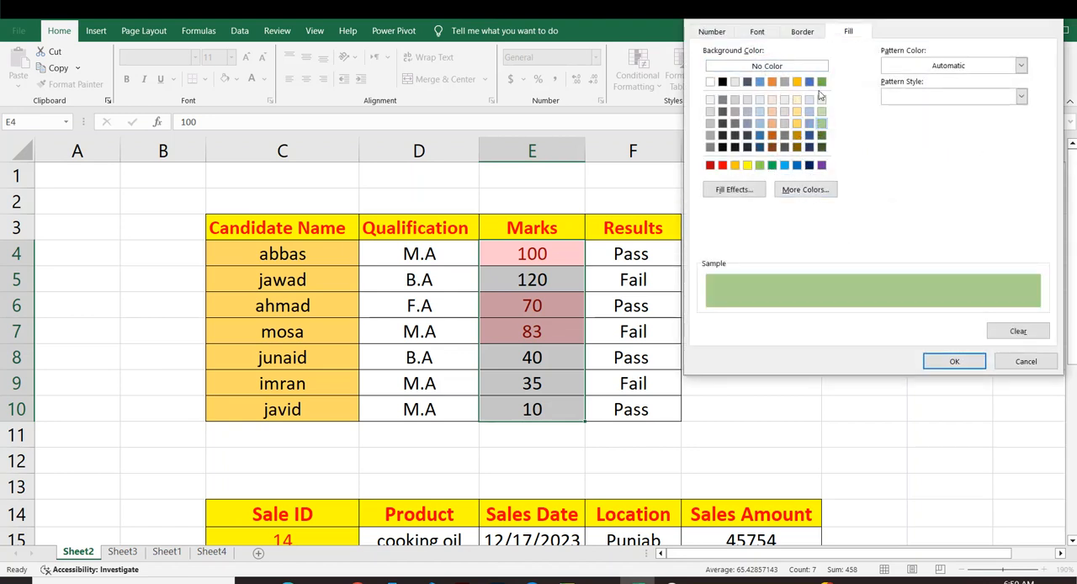
click(734, 166)
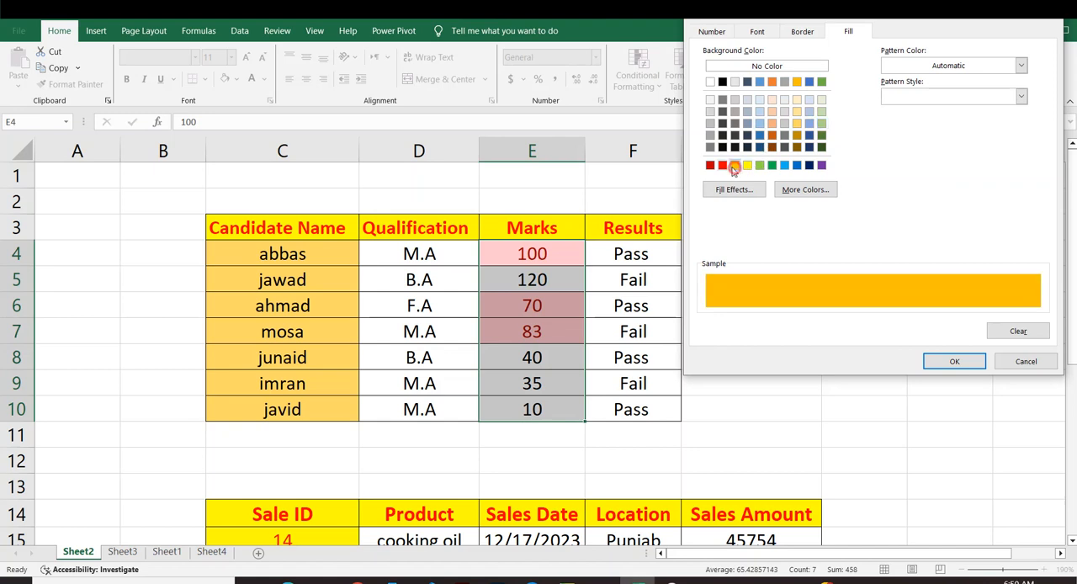
click(940, 368)
click(945, 227)
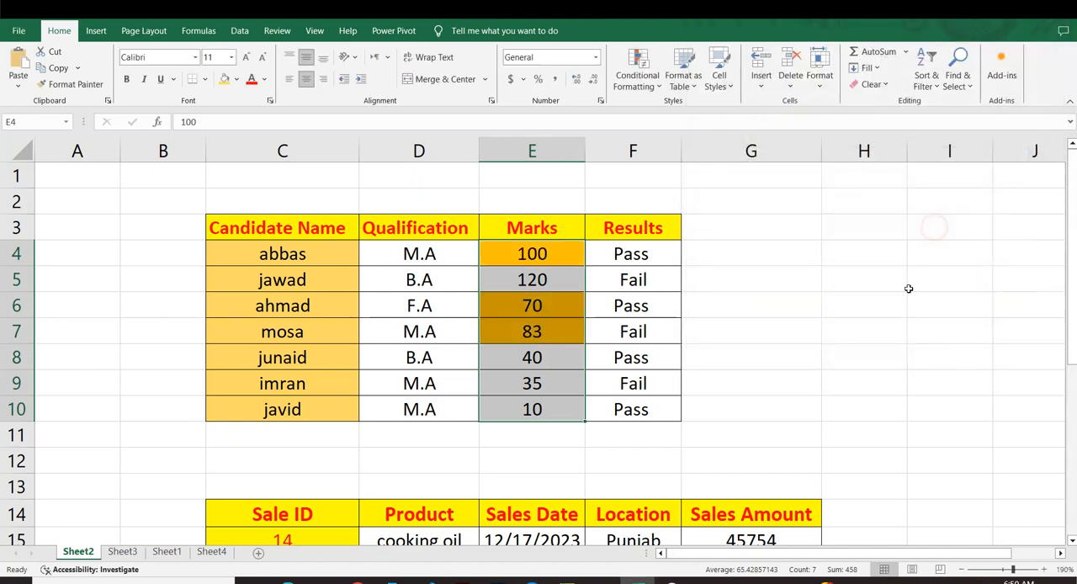
click(909, 298)
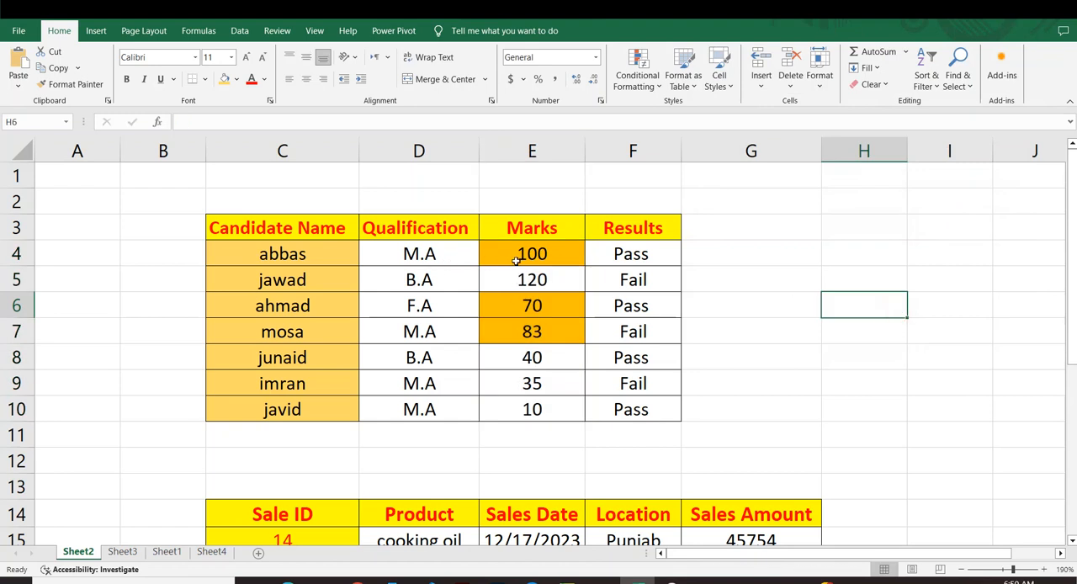
click(516, 256)
click(525, 320)
click(519, 306)
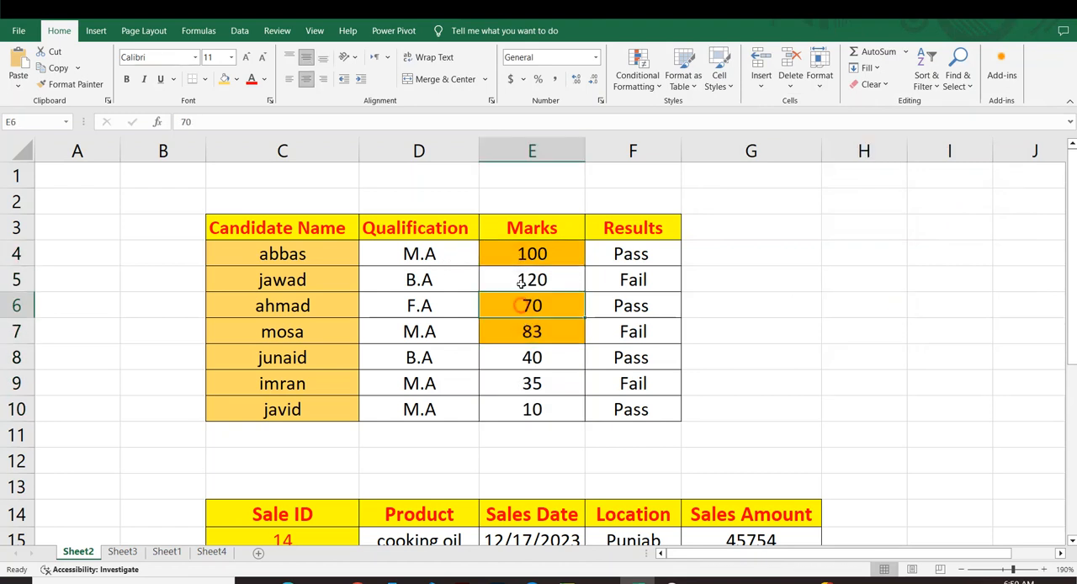
drag(521, 251, 527, 334)
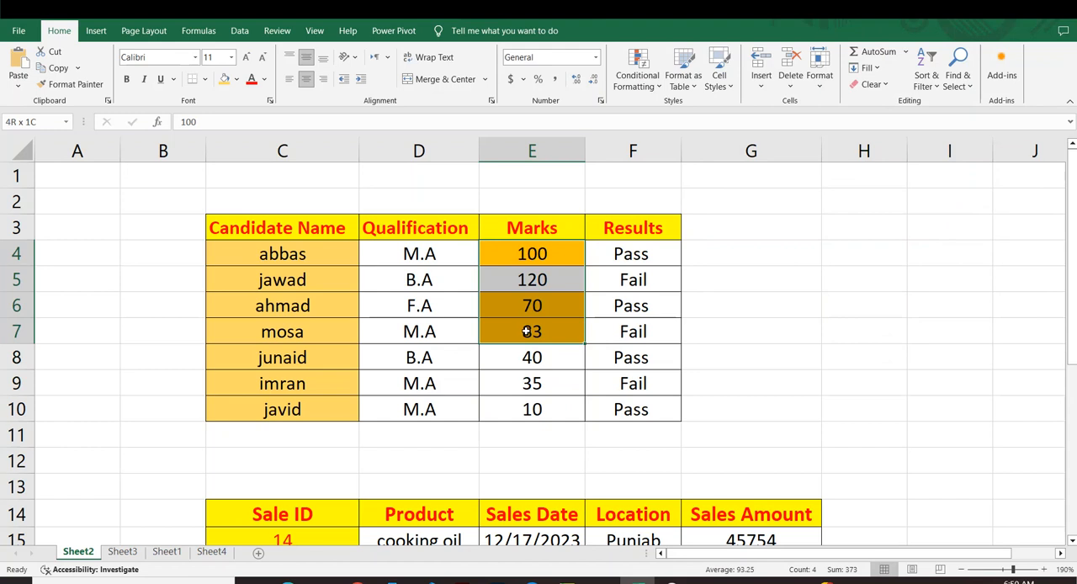
click(763, 314)
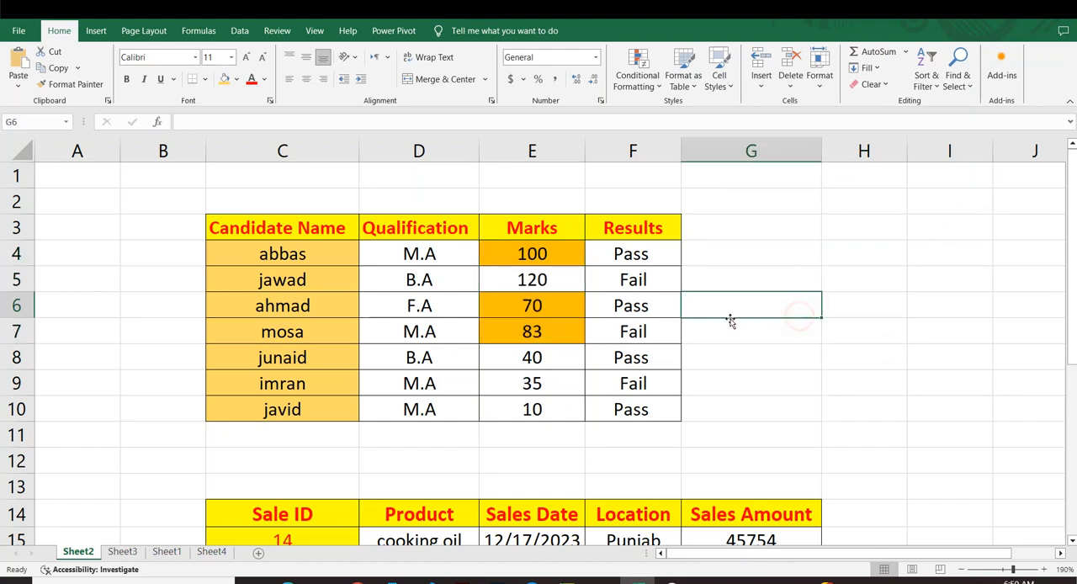
Change the mark in E8 to 60 and the mark in E10 to 120 to test the Between rule.
click(521, 363)
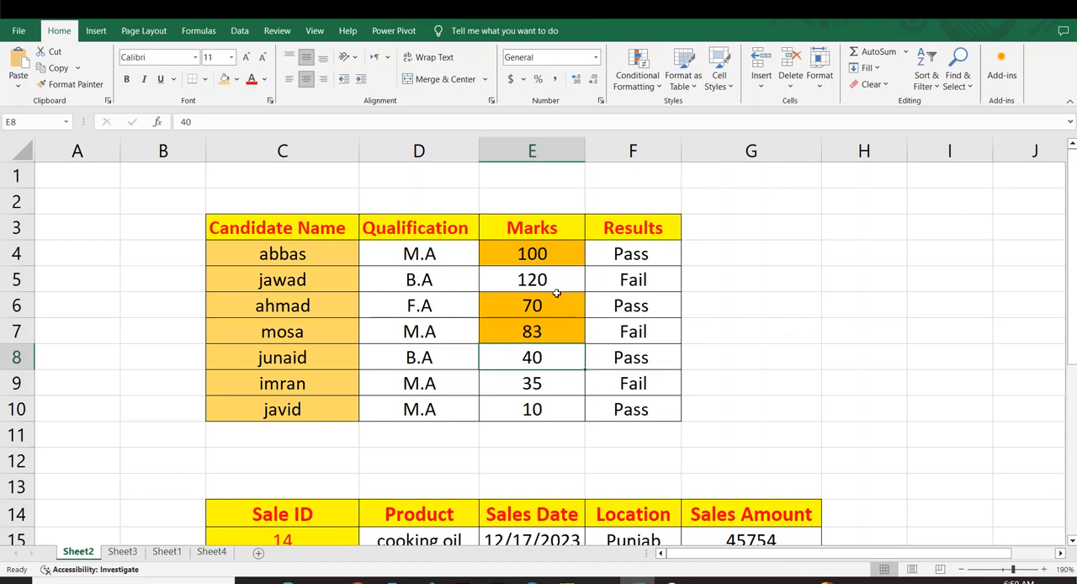
text(60)
key(Return)
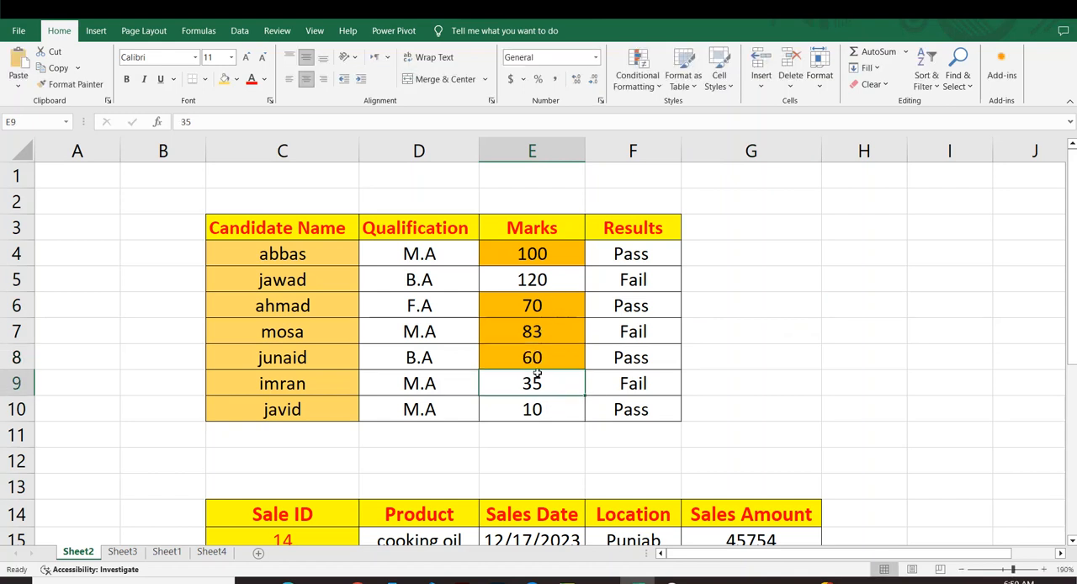
drag(537, 375, 520, 274)
click(719, 330)
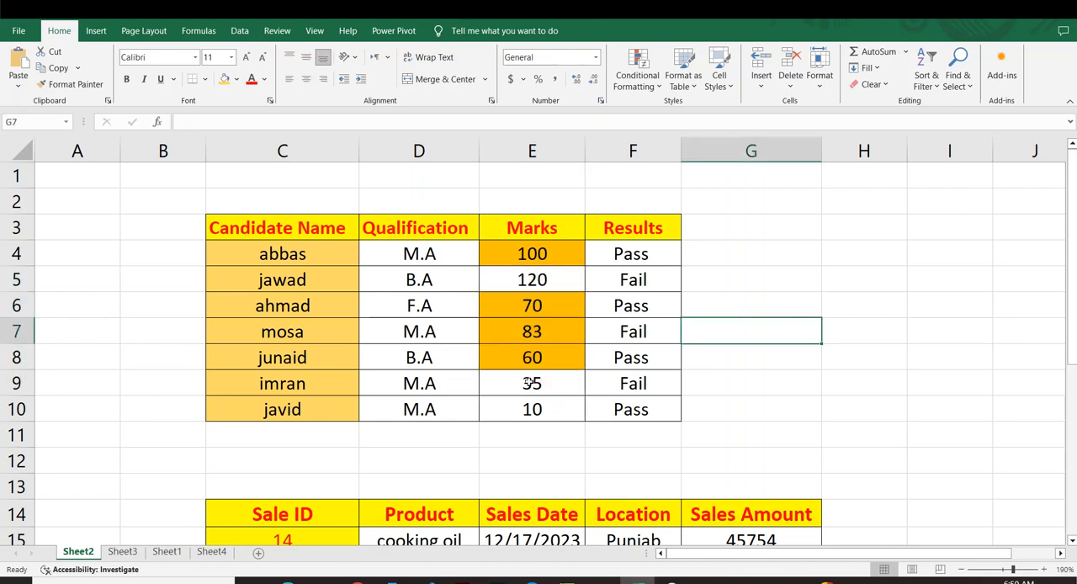
click(532, 410)
text(120)
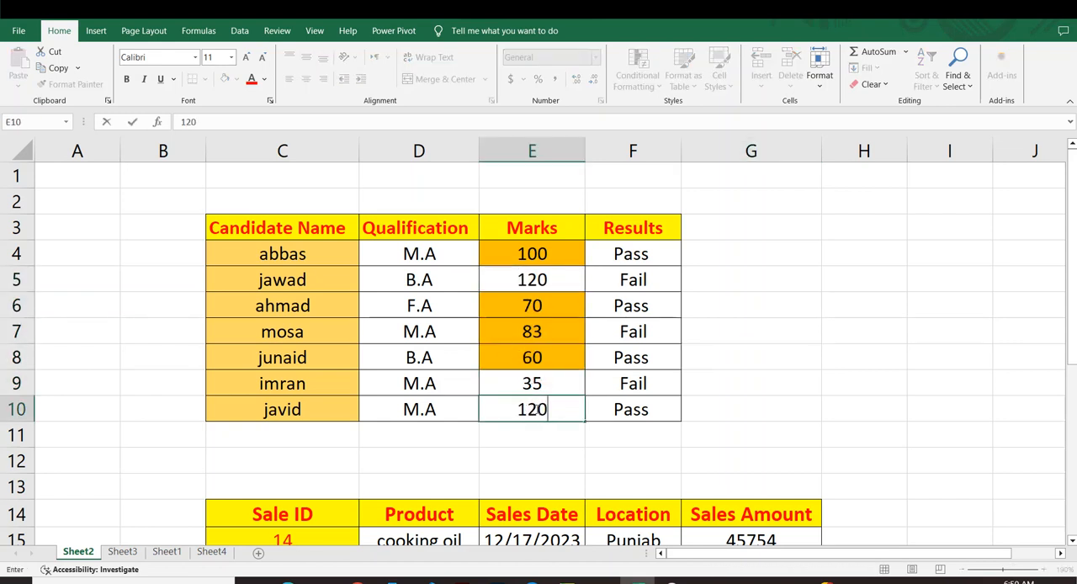
key(Return)
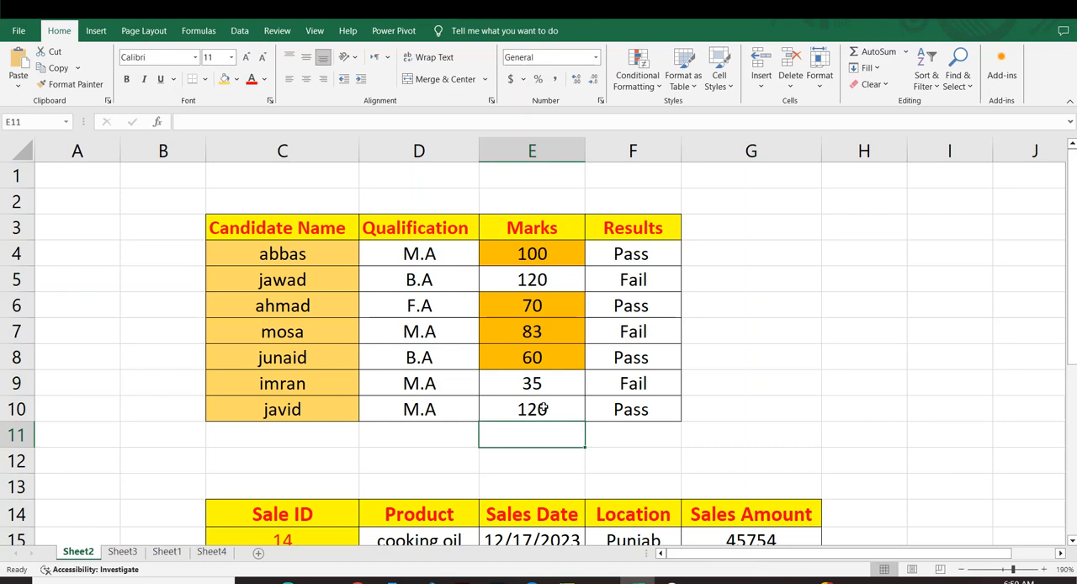
click(543, 409)
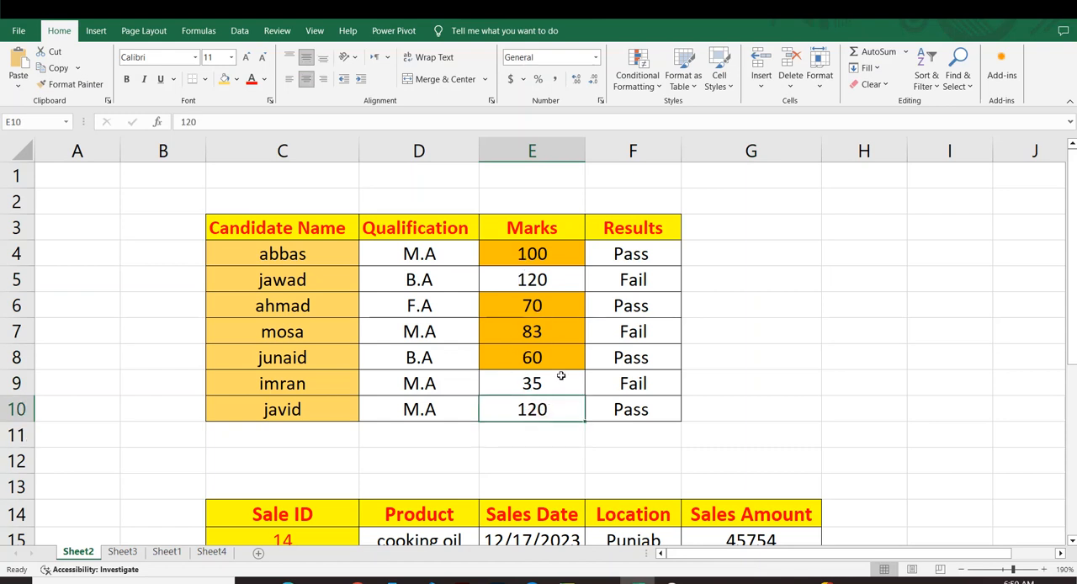
drag(560, 376, 513, 358)
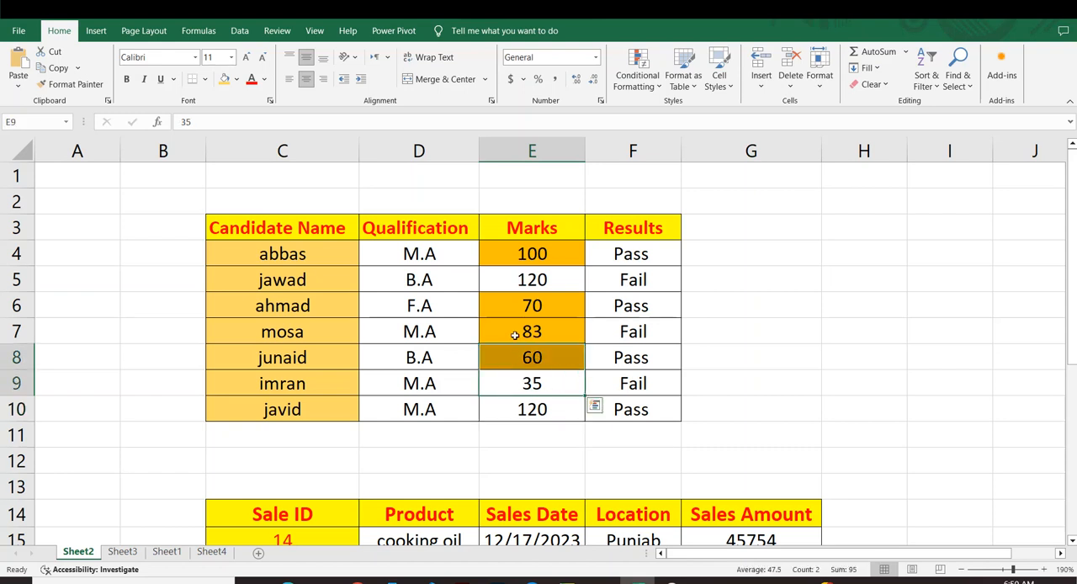
click(528, 303)
click(531, 255)
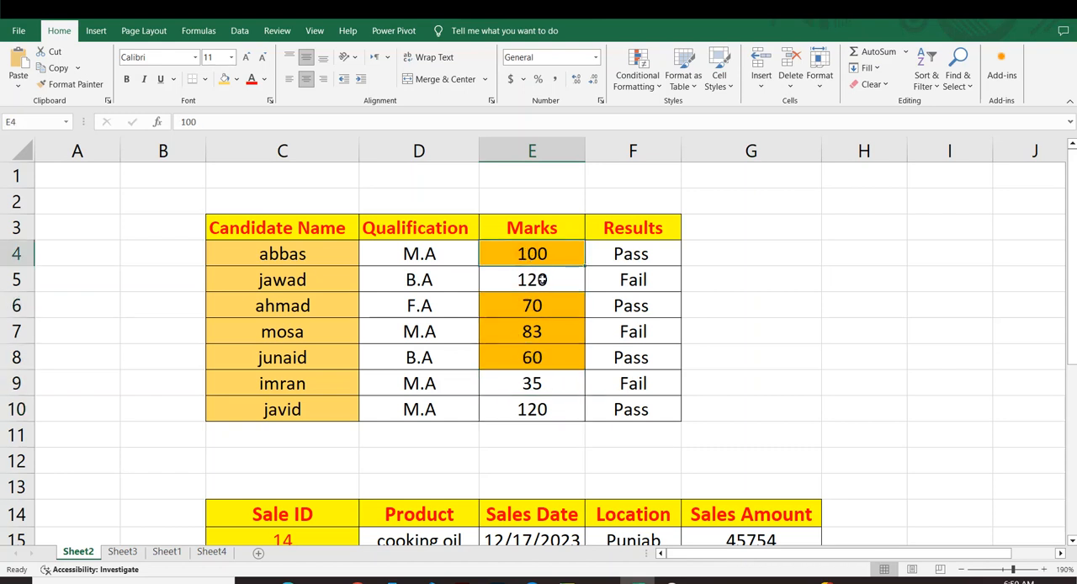
click(542, 376)
click(540, 299)
click(535, 252)
click(637, 72)
mouse_move(735, 108)
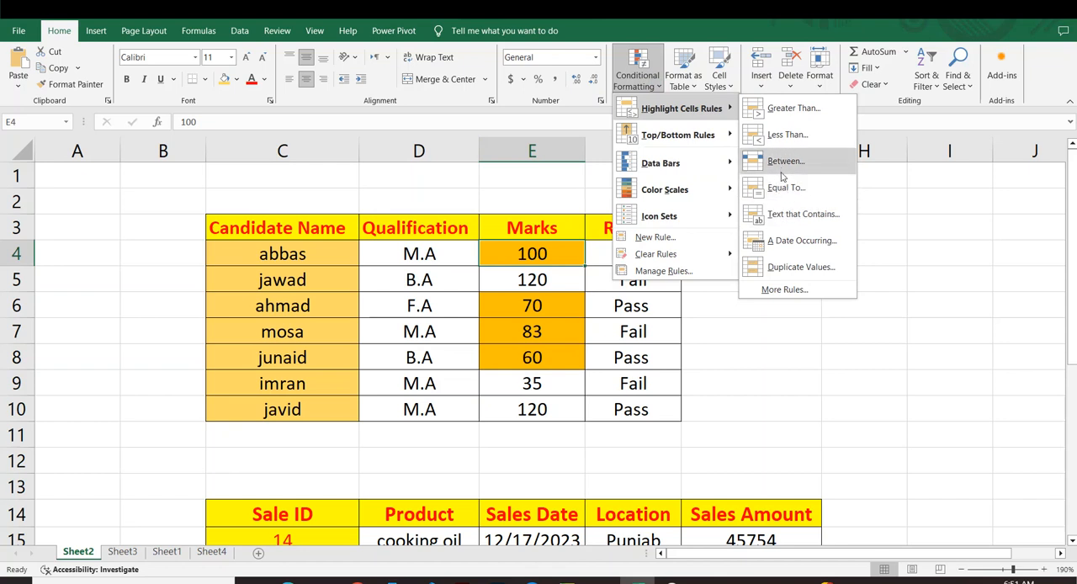
click(532, 304)
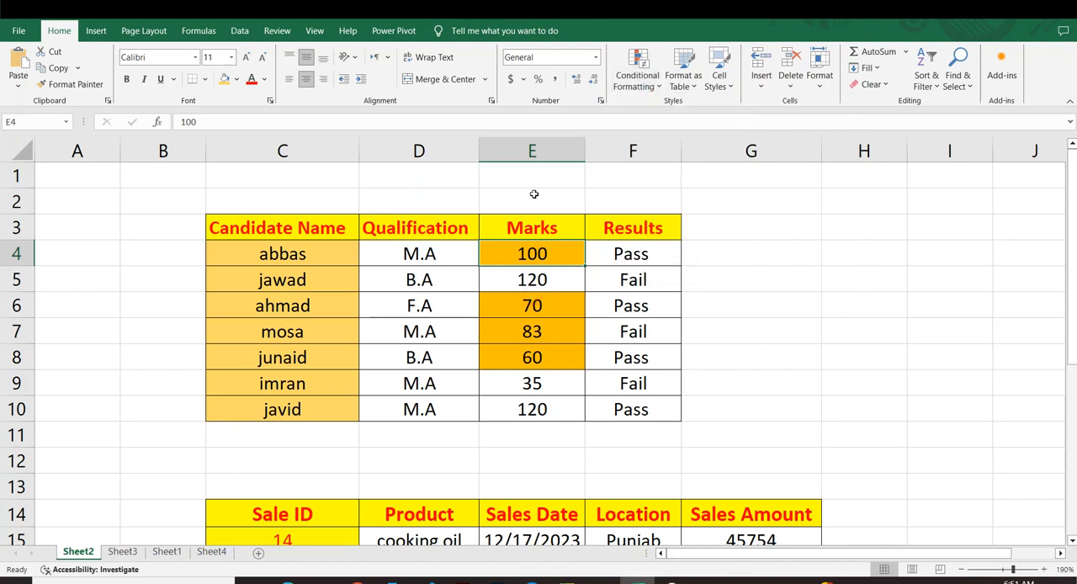
click(673, 324)
Clear the conditional formatting rules from the Marks column cells E3:E10.
drag(528, 237, 533, 409)
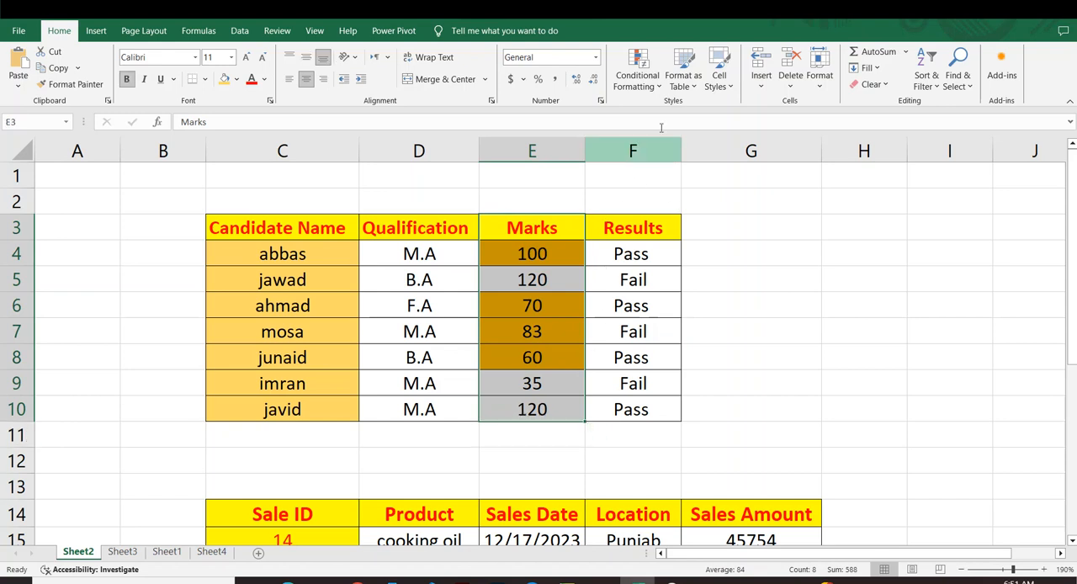
click(637, 80)
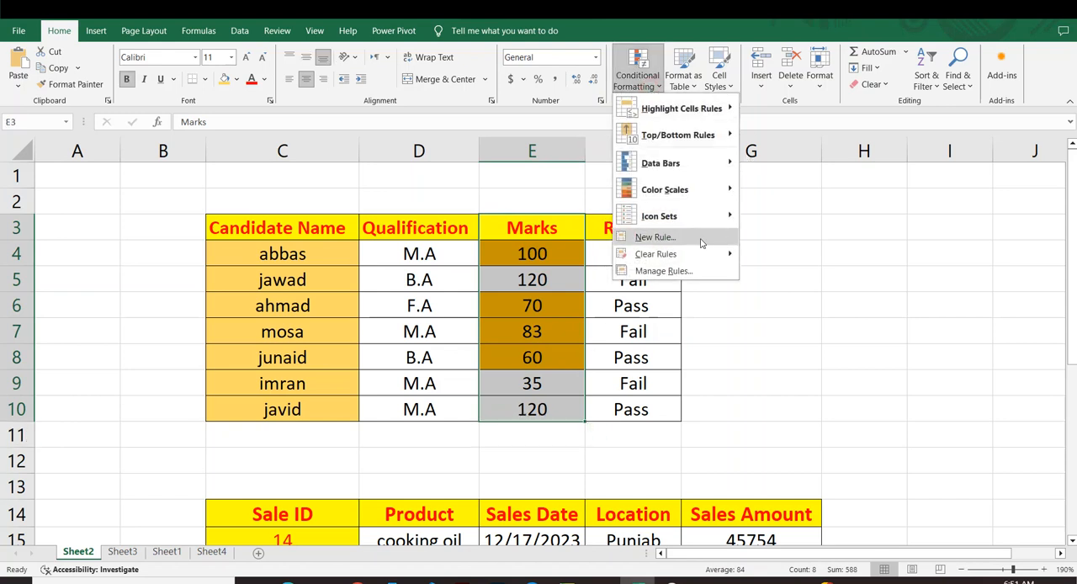
mouse_move(712, 258)
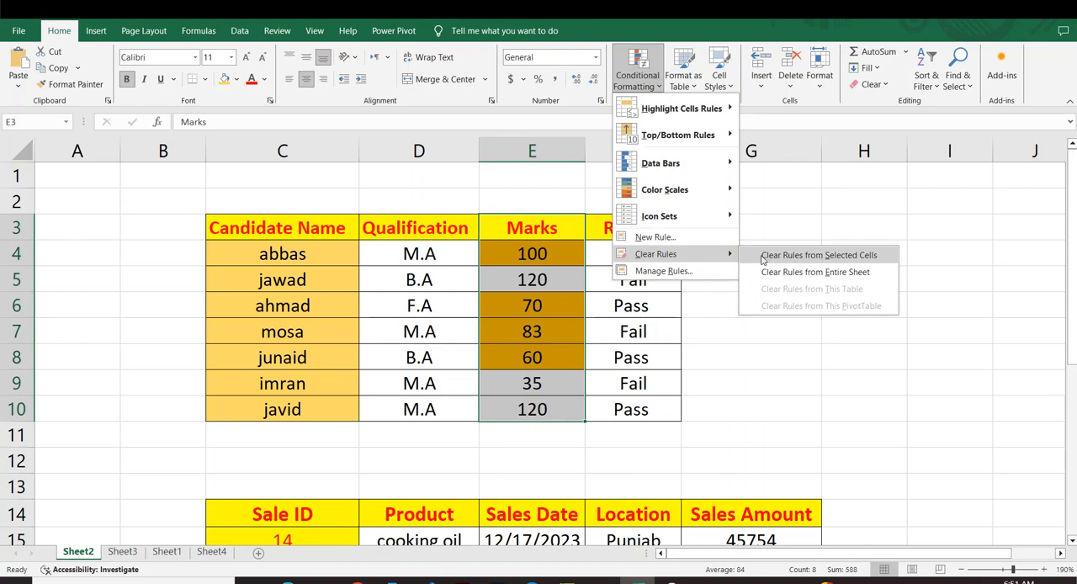
click(826, 257)
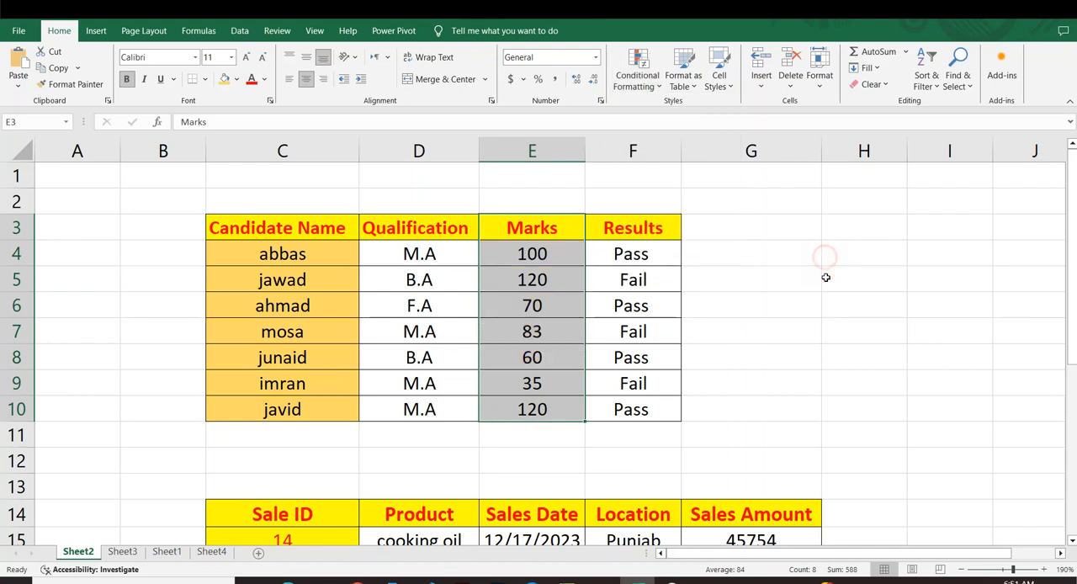
click(850, 303)
Start an Equal To highlight rule on the marks in E4:E10 with 120 as the value.
drag(521, 252, 529, 398)
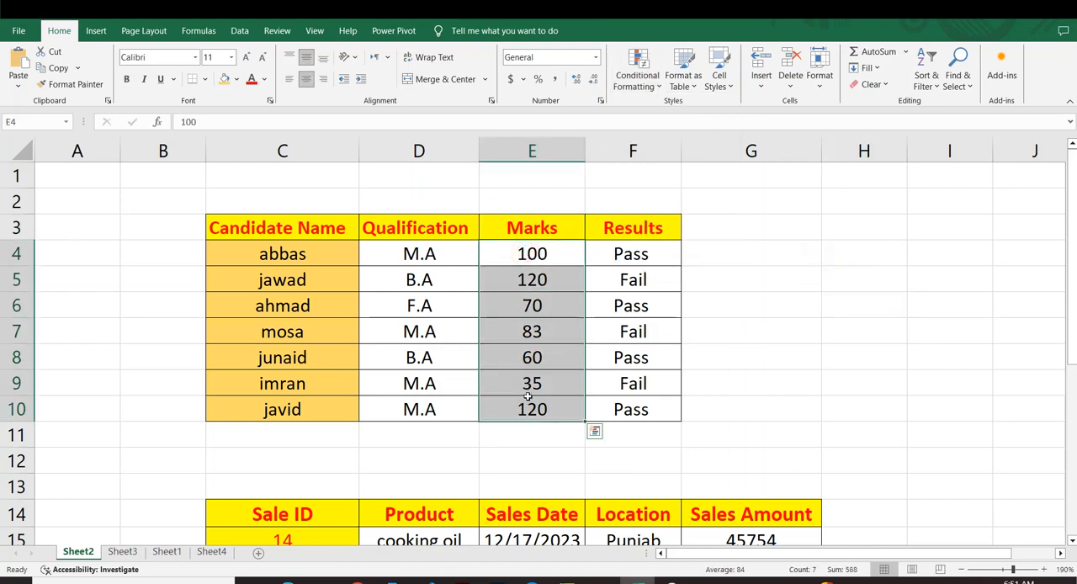
click(660, 88)
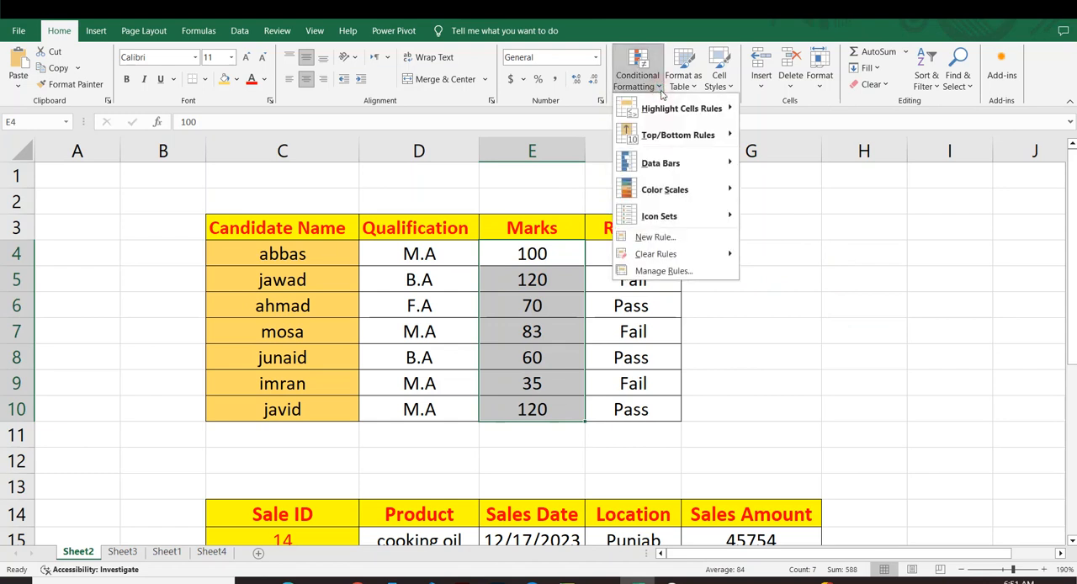
mouse_move(712, 109)
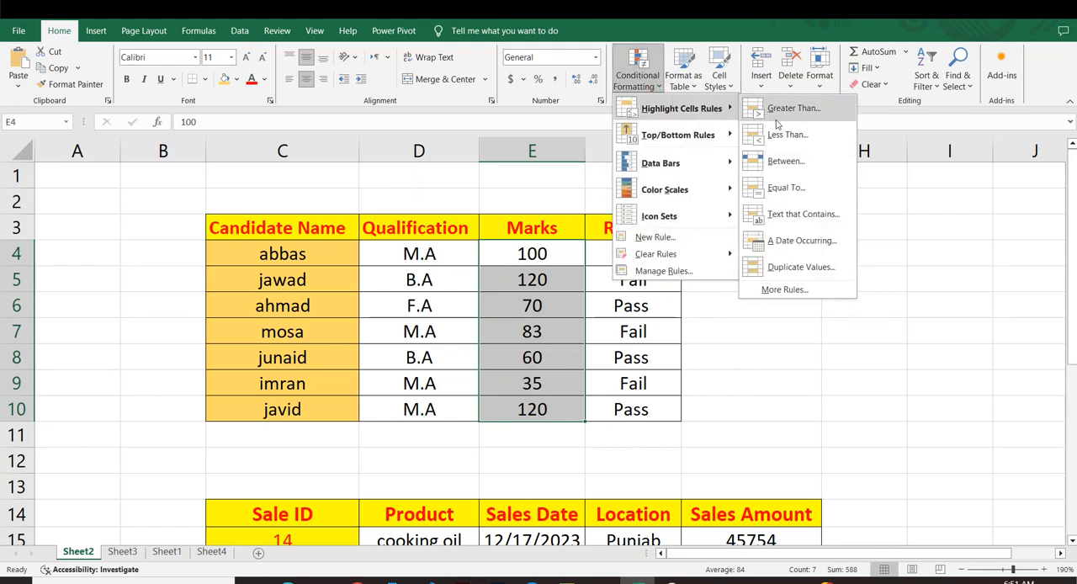
click(783, 190)
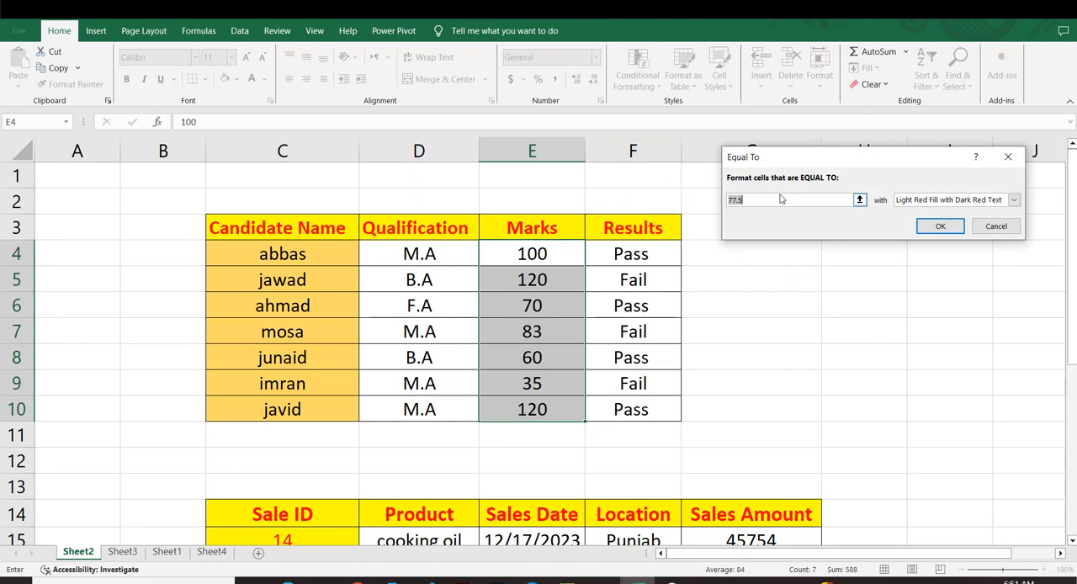
key(BackSpace)
text(120)
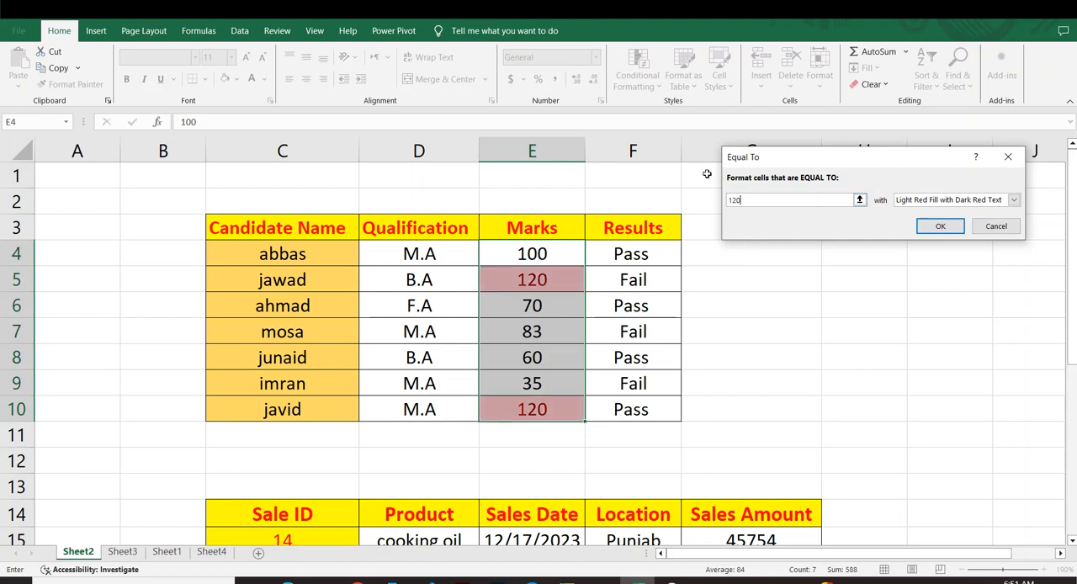
Give the Equal To rule a custom format with a solid dark green fill and apply it to the marks.
click(1014, 200)
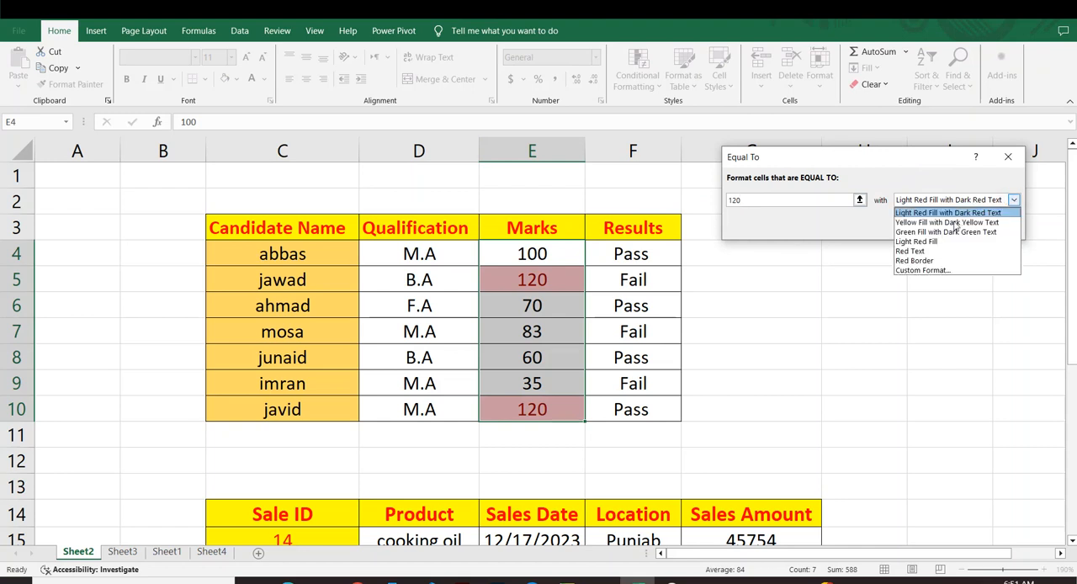
click(932, 271)
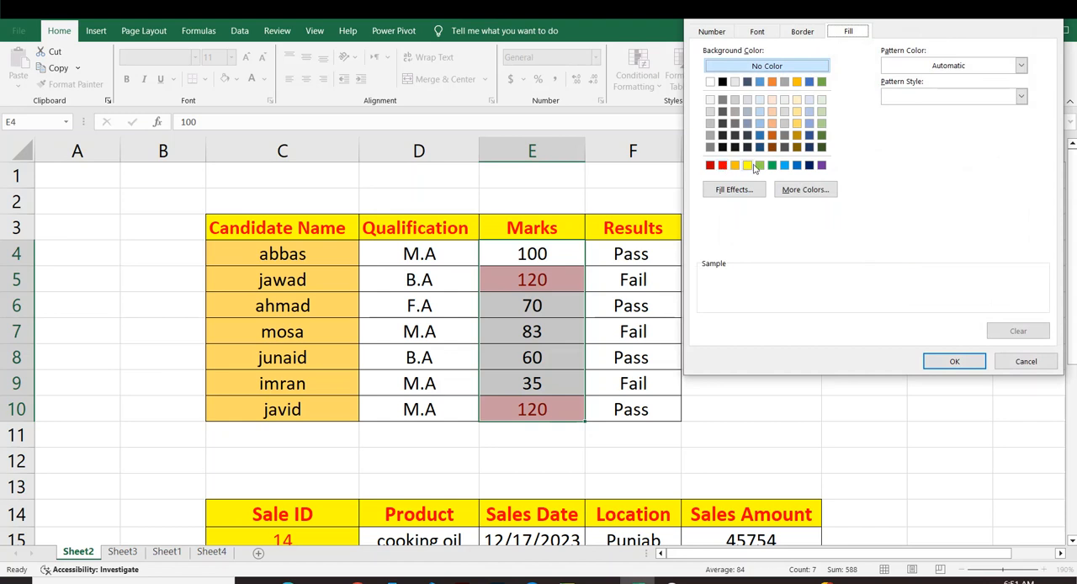
click(821, 148)
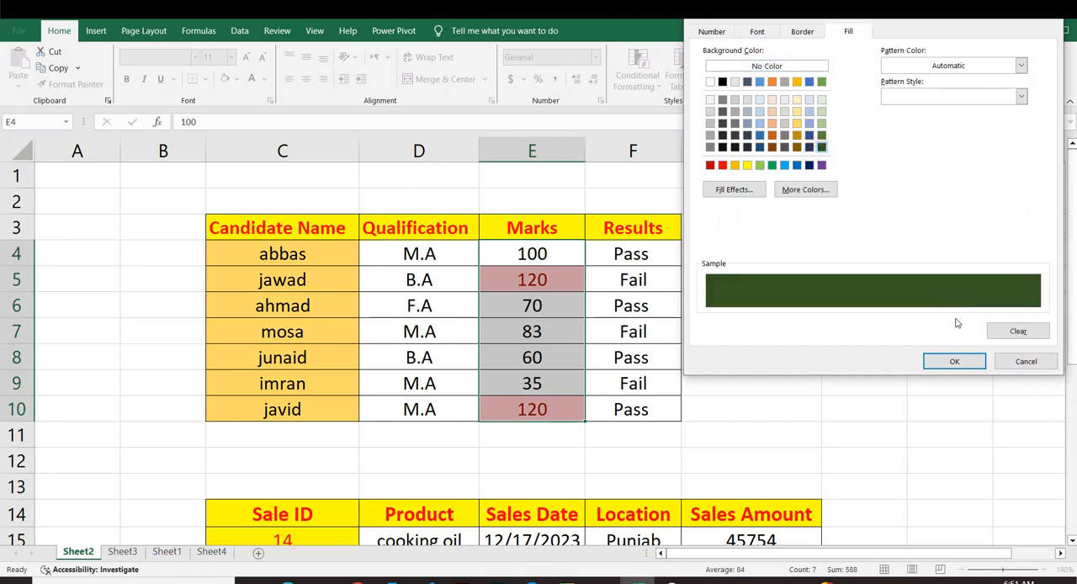
click(938, 361)
click(926, 227)
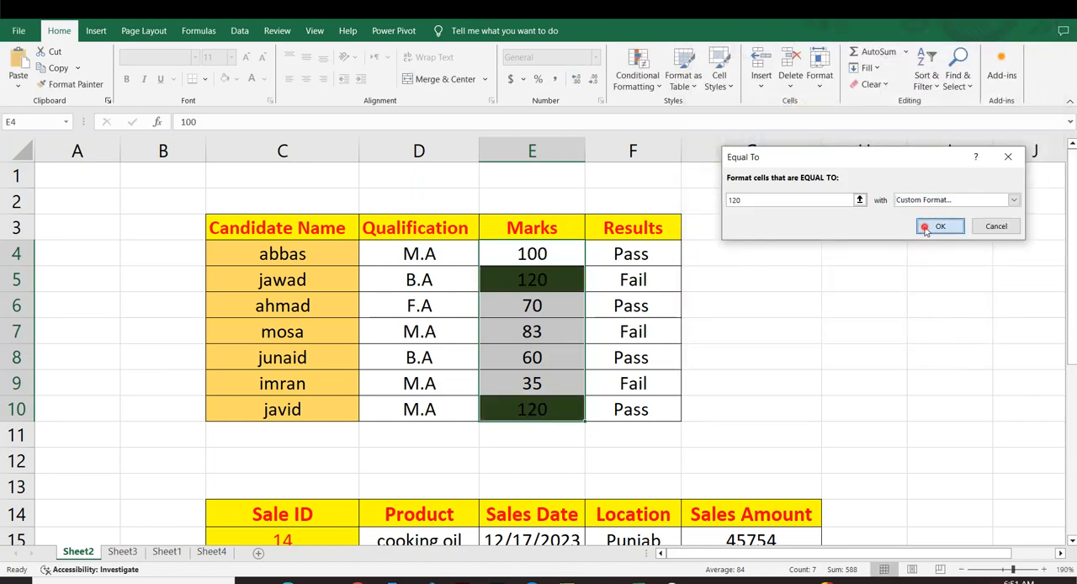
click(867, 312)
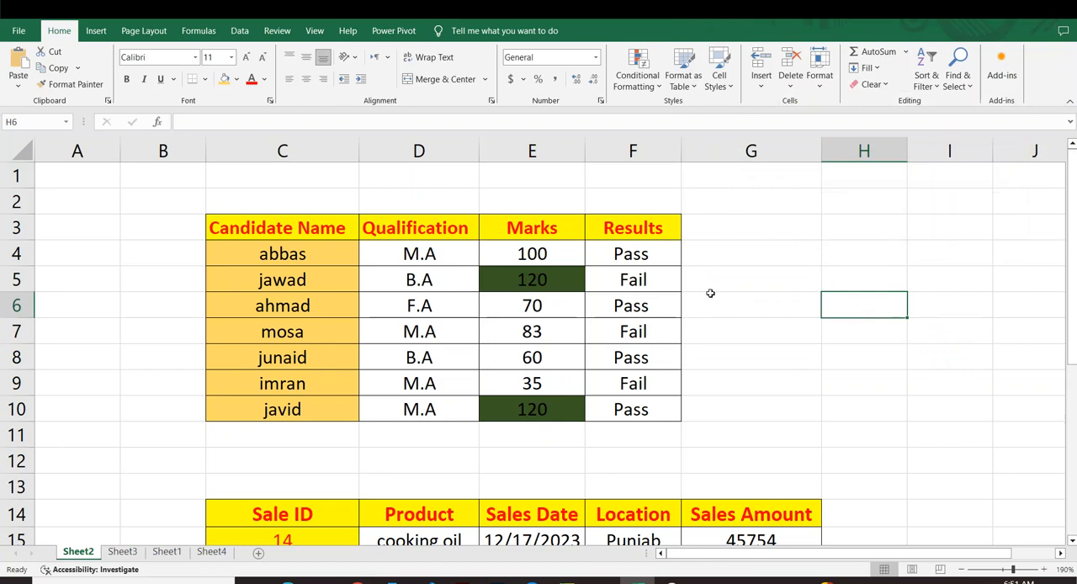
Change the marks in E8 and E4 to 120 to test the Equal To rule.
scroll(710, 293, up, 2)
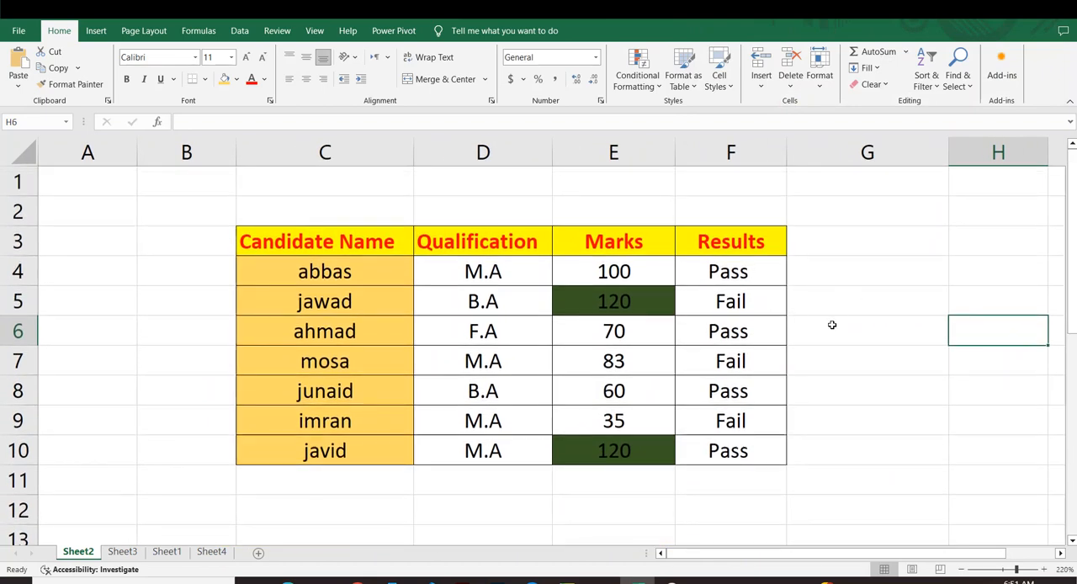
click(608, 391)
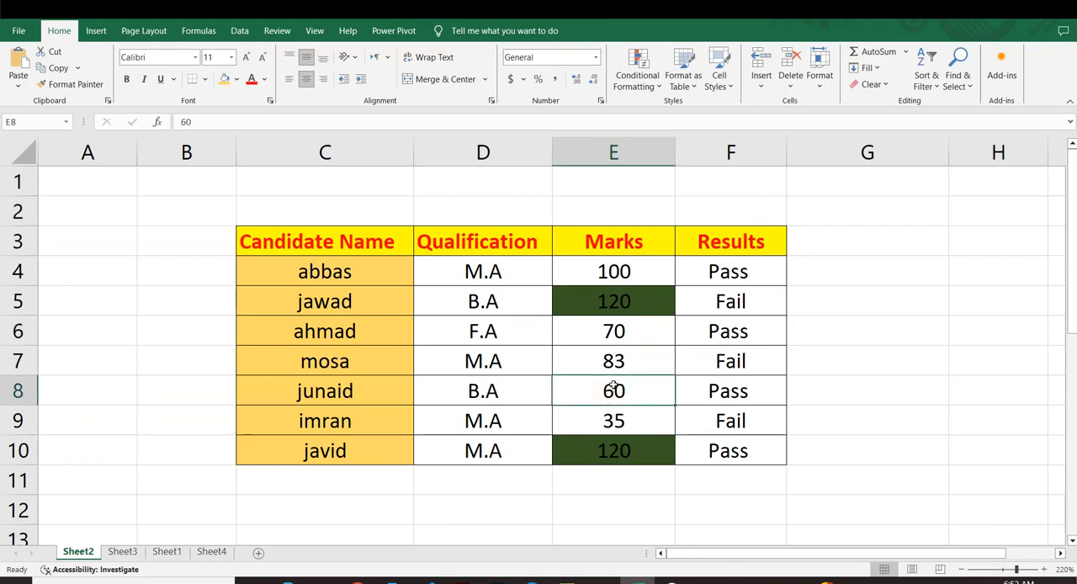
text(120)
key(Return)
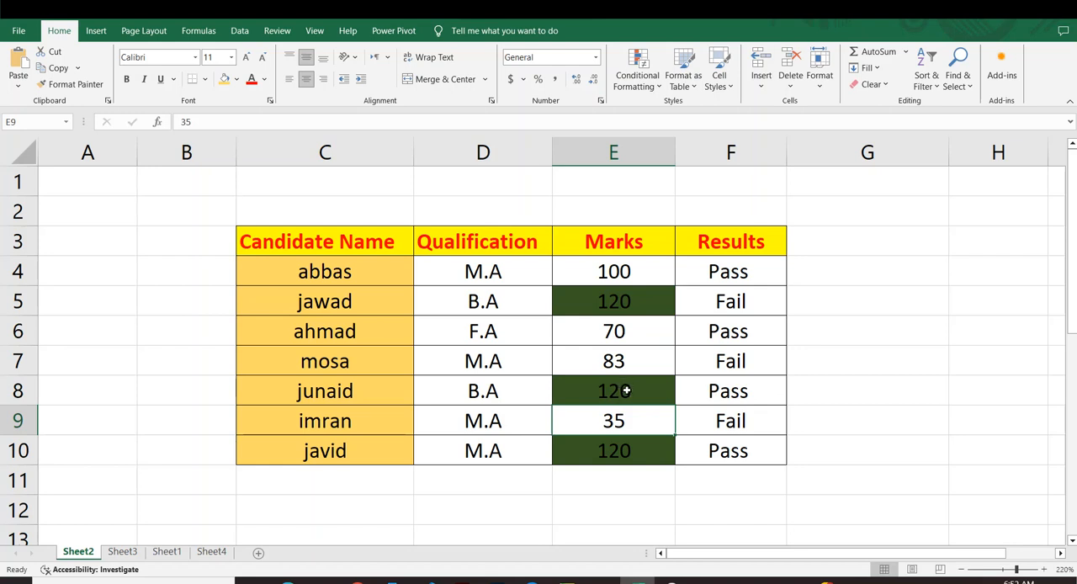
click(619, 265)
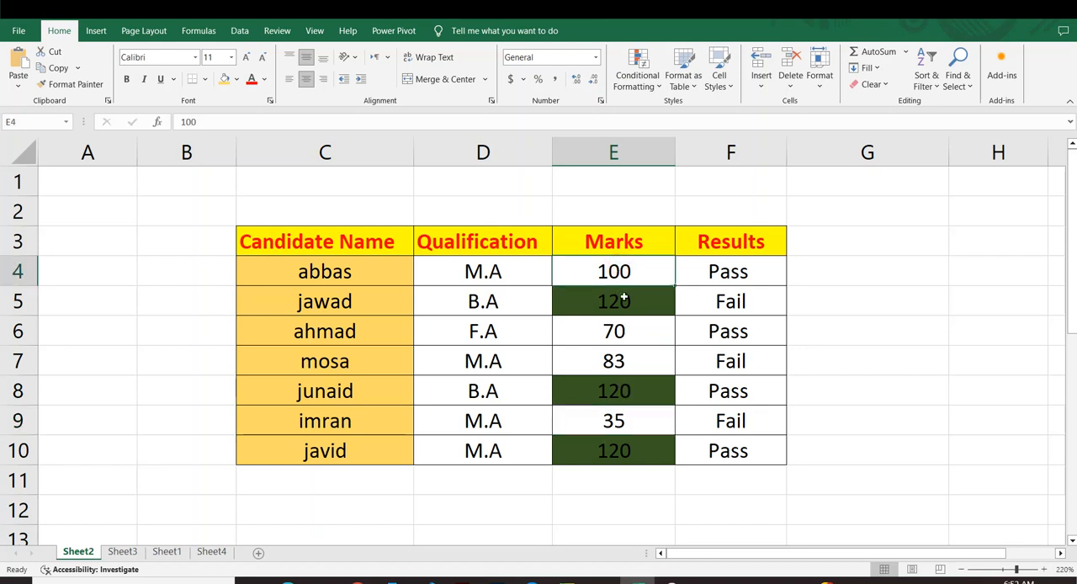
text(120)
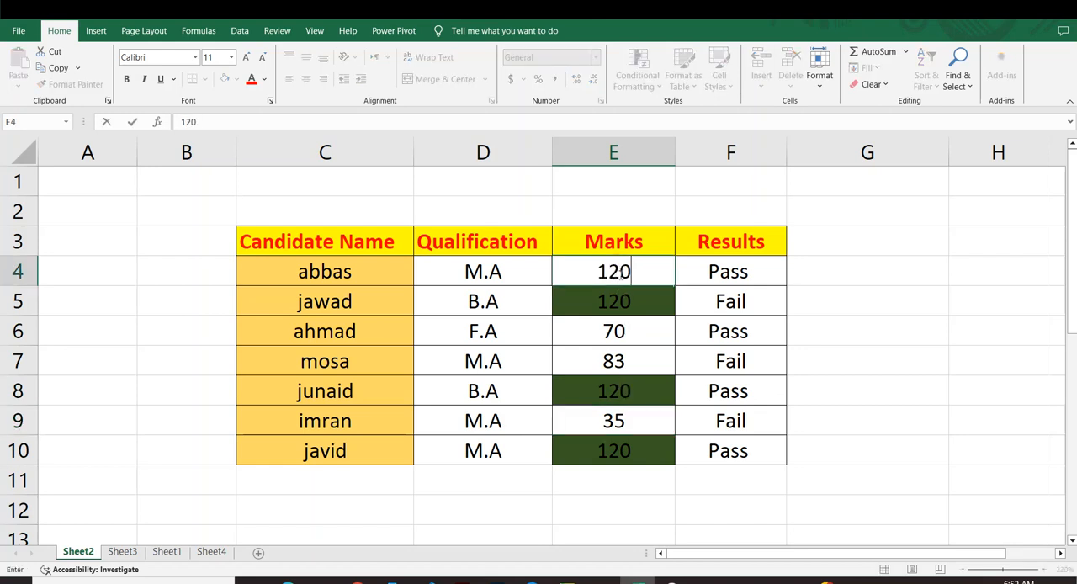
key(Return)
Remove the Equal To highlighting by clearing the rules from the selected marks in E4:E10.
drag(602, 265, 640, 437)
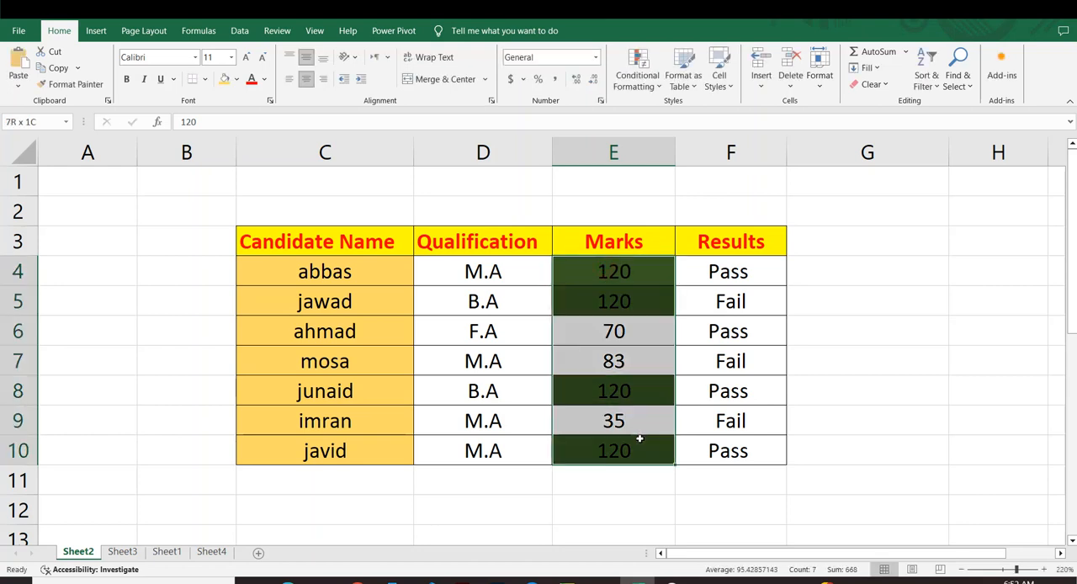
click(907, 359)
drag(595, 261, 621, 449)
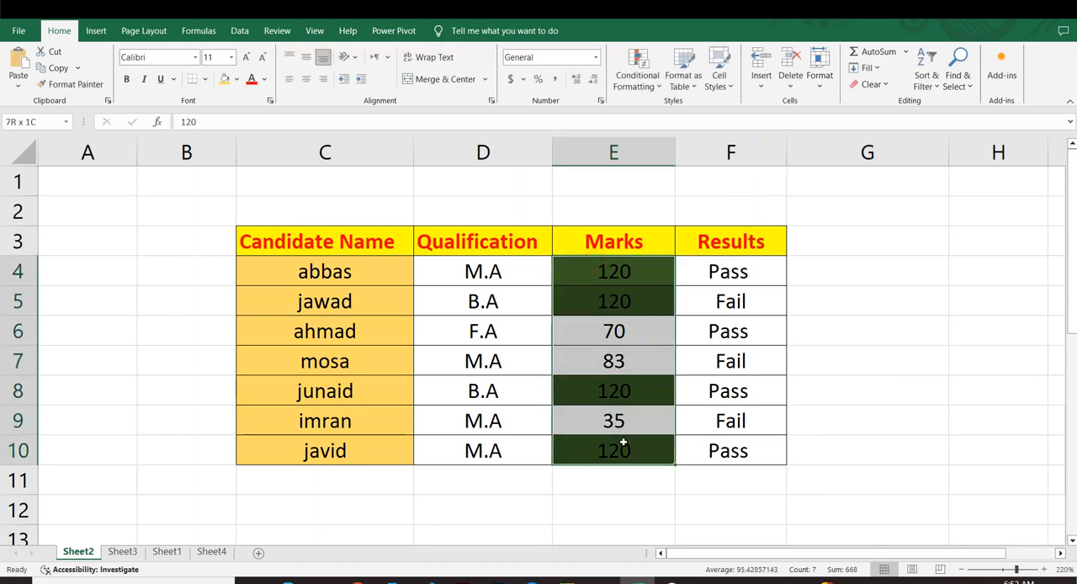
click(654, 85)
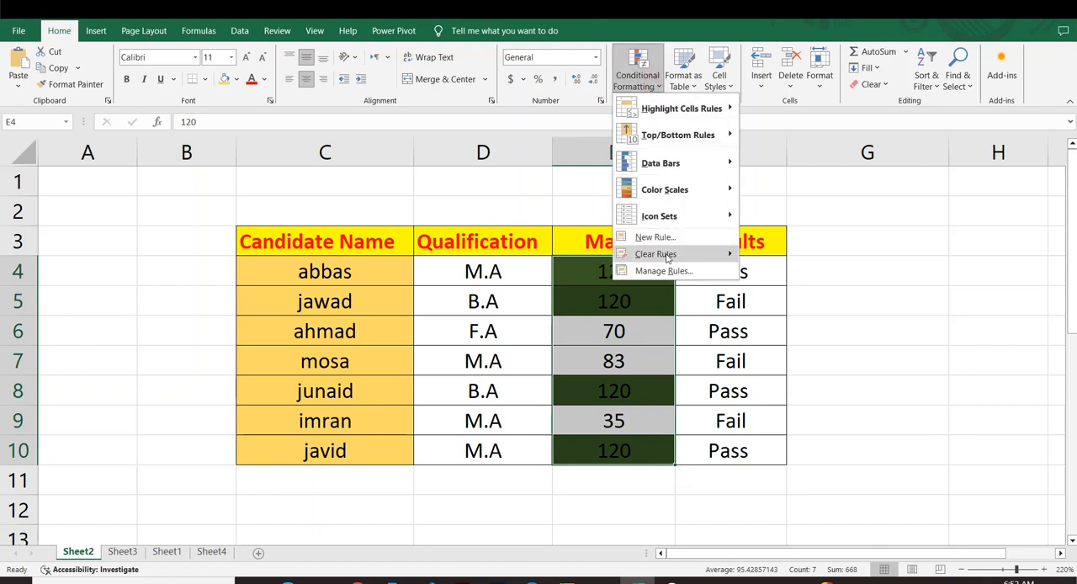
mouse_move(692, 261)
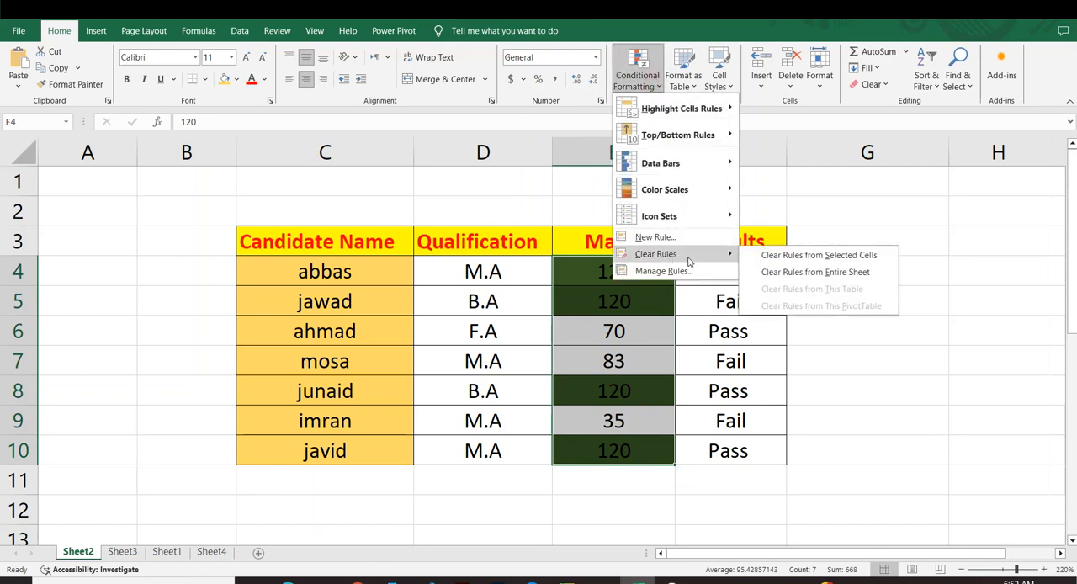
click(831, 257)
click(847, 320)
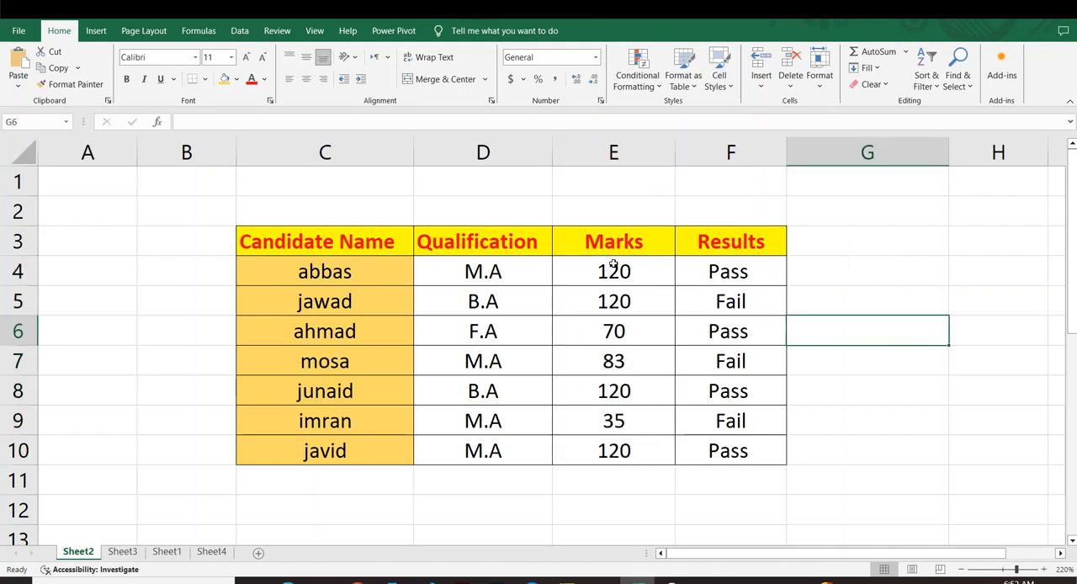
drag(616, 270, 604, 469)
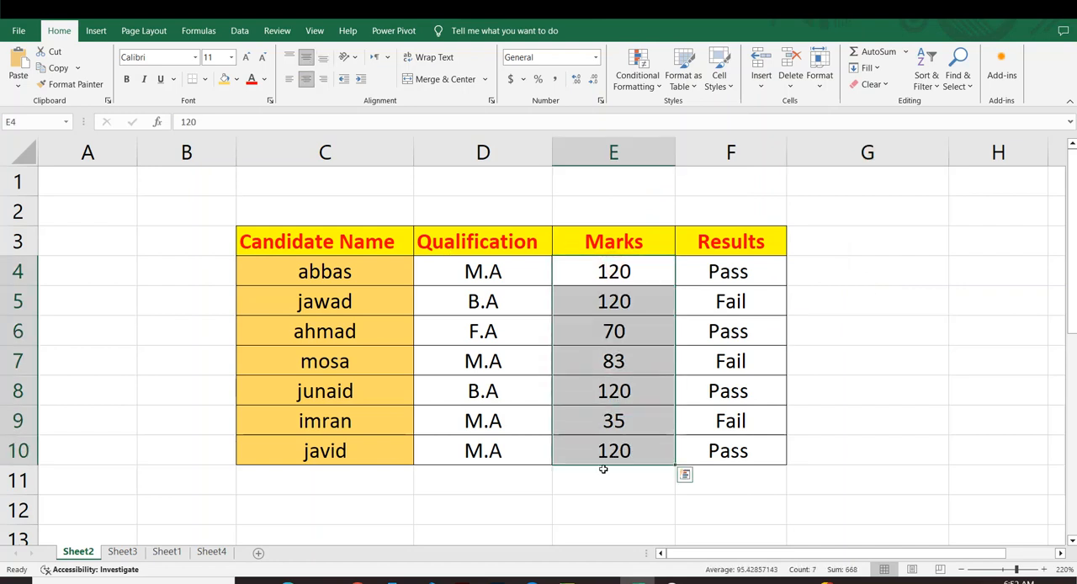
click(637, 76)
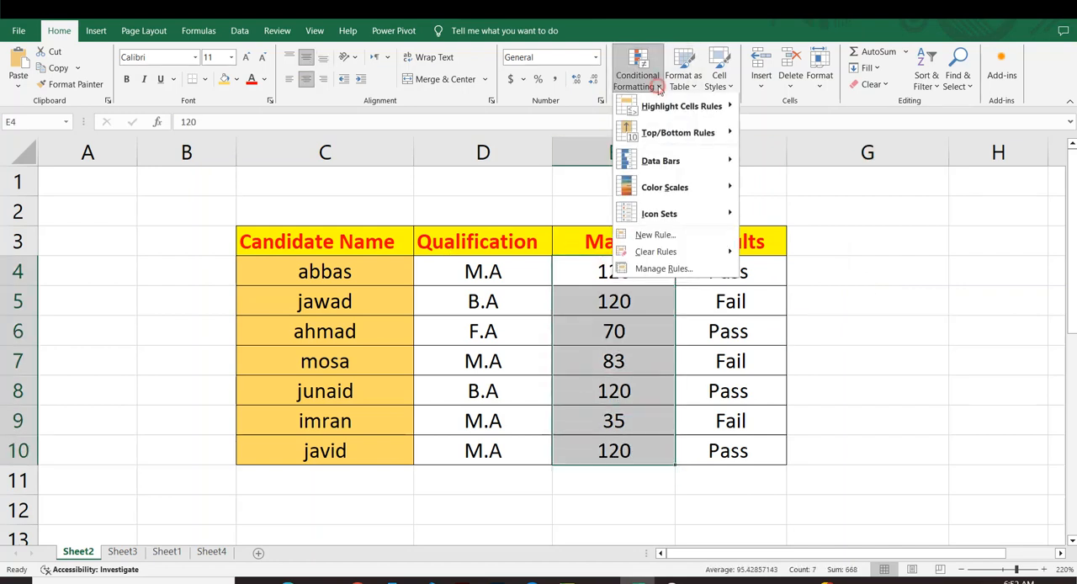
mouse_move(701, 108)
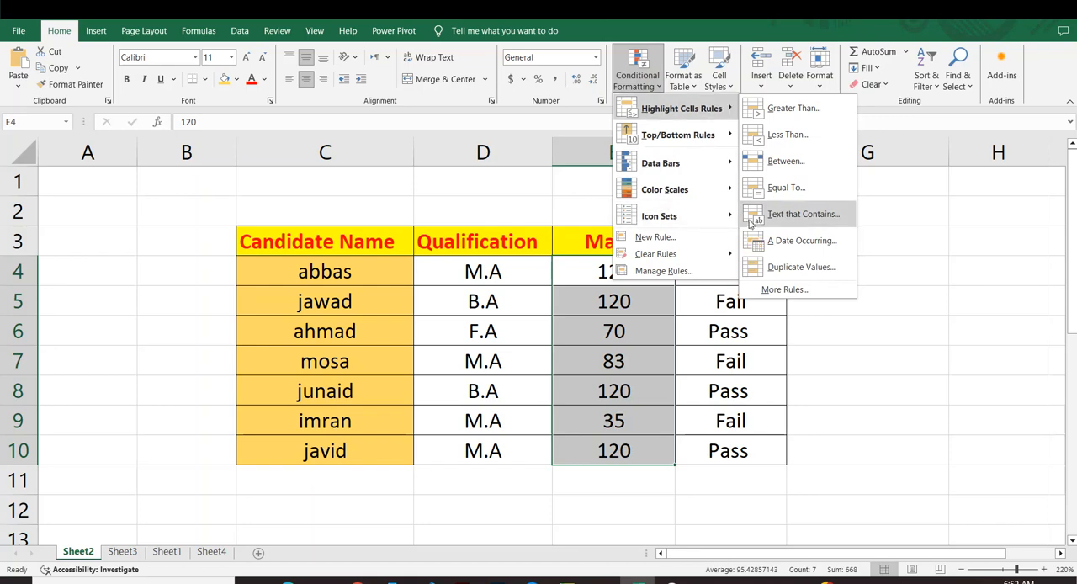
click(890, 237)
scroll(864, 237, down, 4)
scroll(865, 236, up, 3)
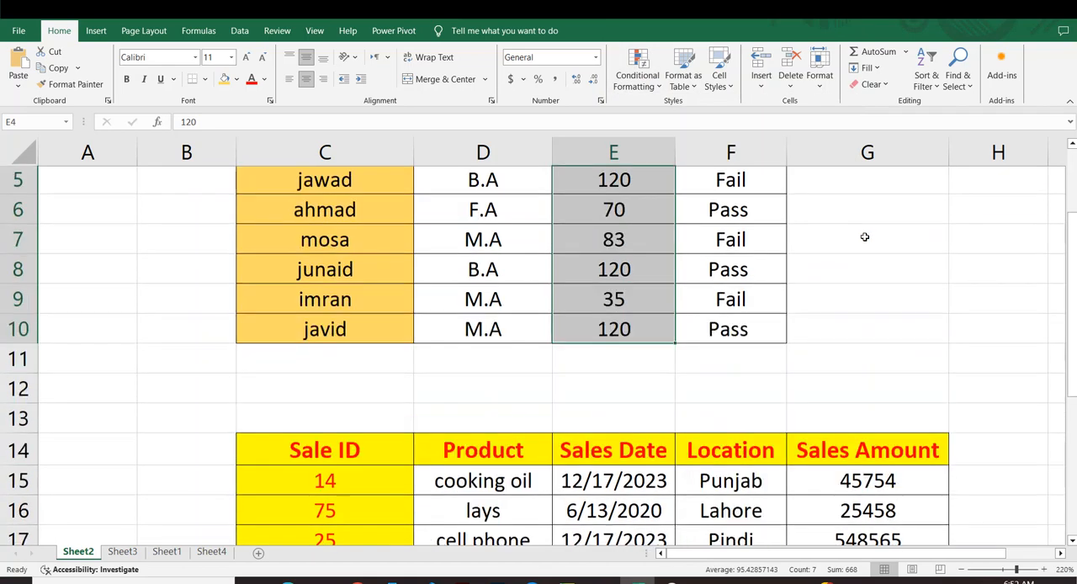
scroll(865, 236, up, 2)
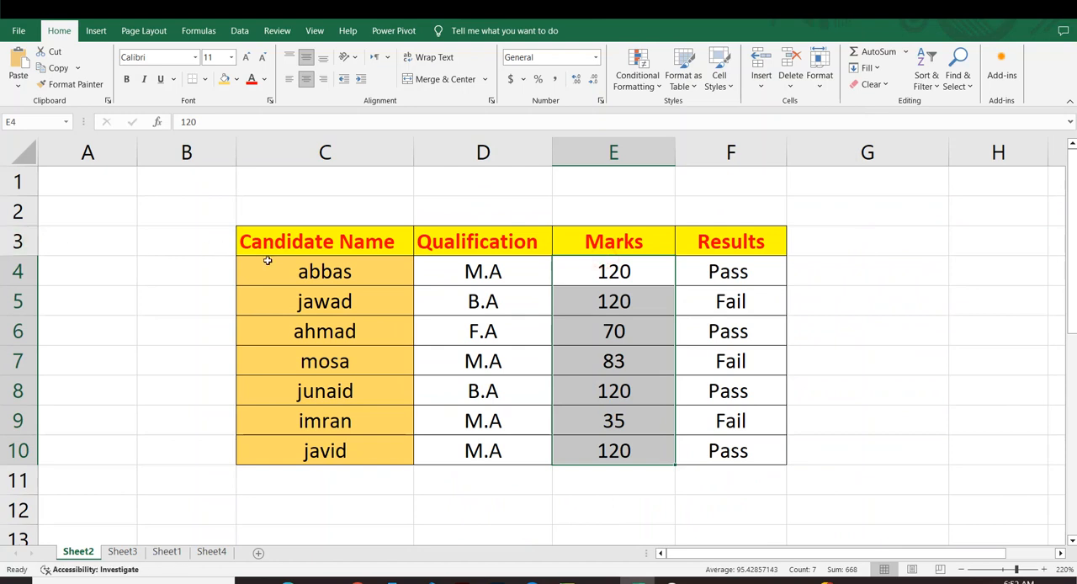
drag(267, 261, 774, 472)
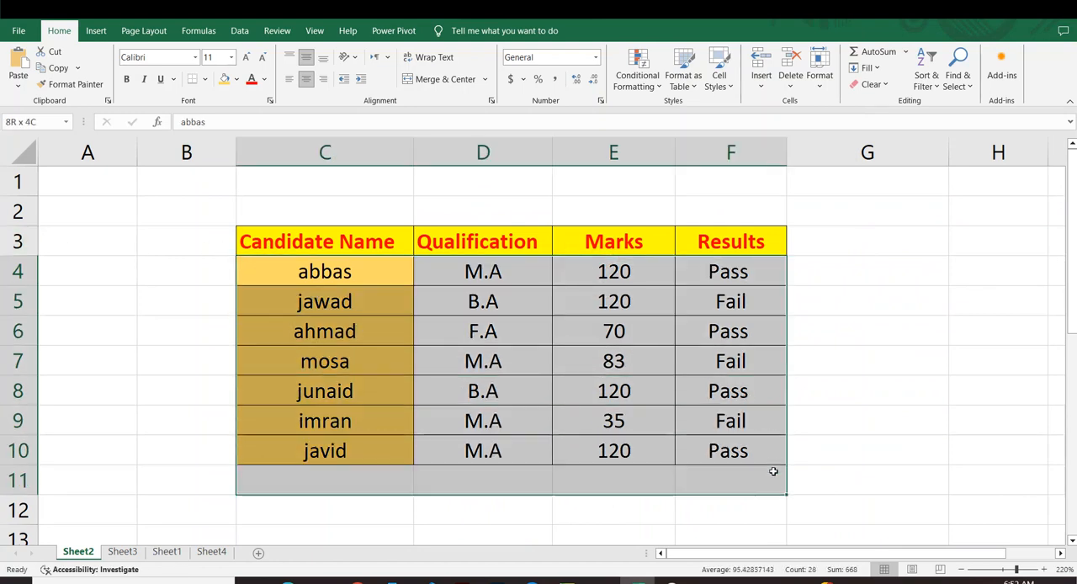
click(895, 386)
Start a Text That Contains highlight rule on the results in F4:F10 with Fail as the text.
drag(715, 269, 746, 450)
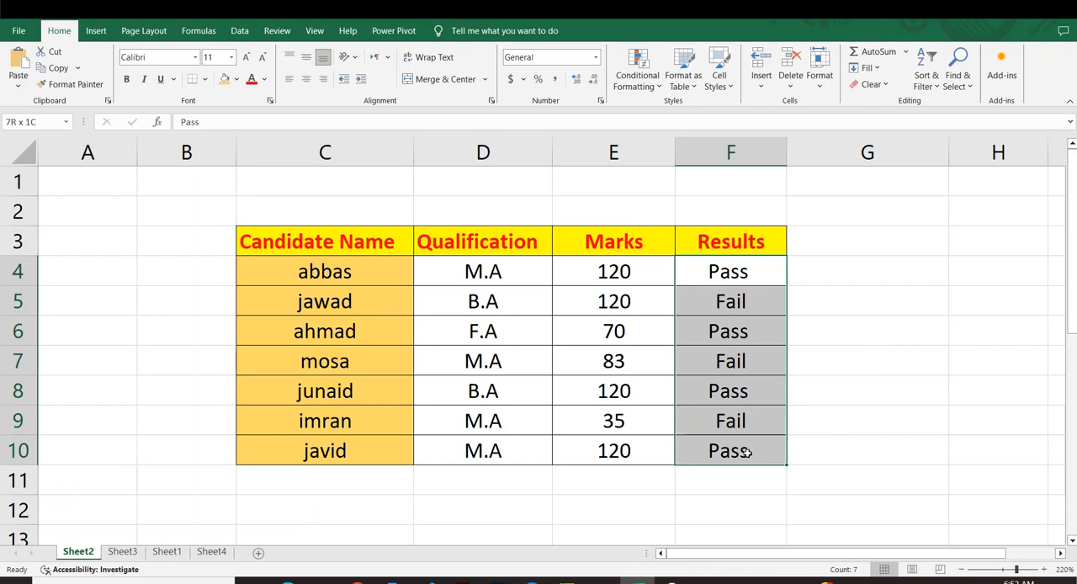
click(637, 72)
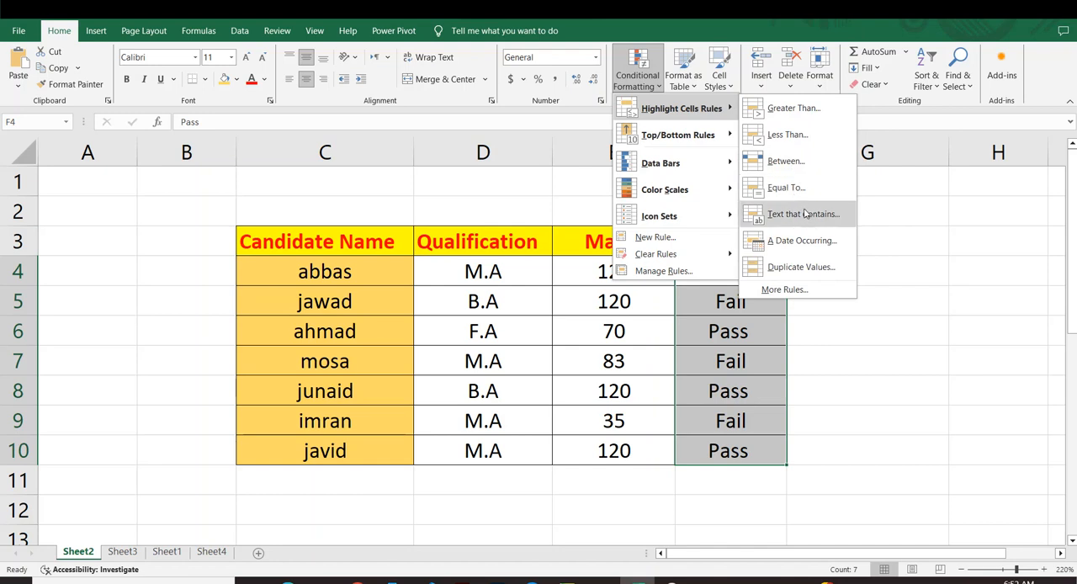
click(803, 213)
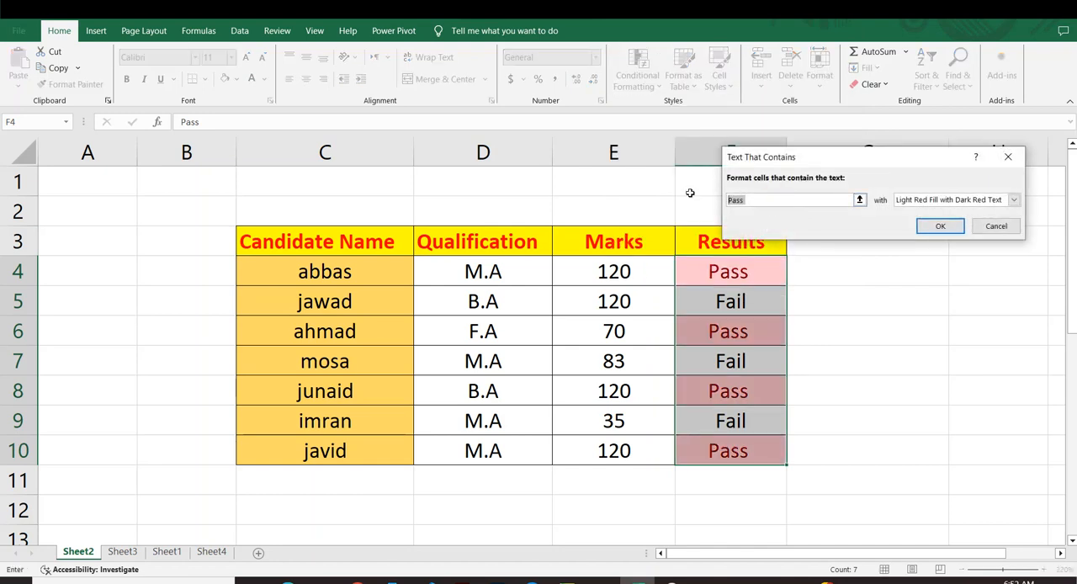
key(BackSpace)
text(Fail)
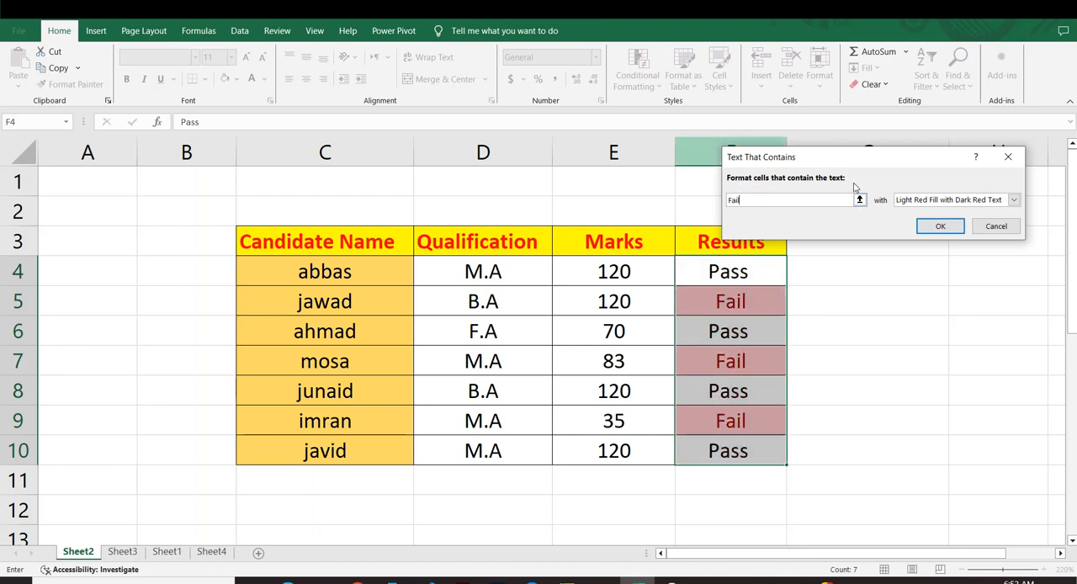
Give the Text That Contains rule a custom format with a solid yellow fill and apply it to the results.
click(1014, 199)
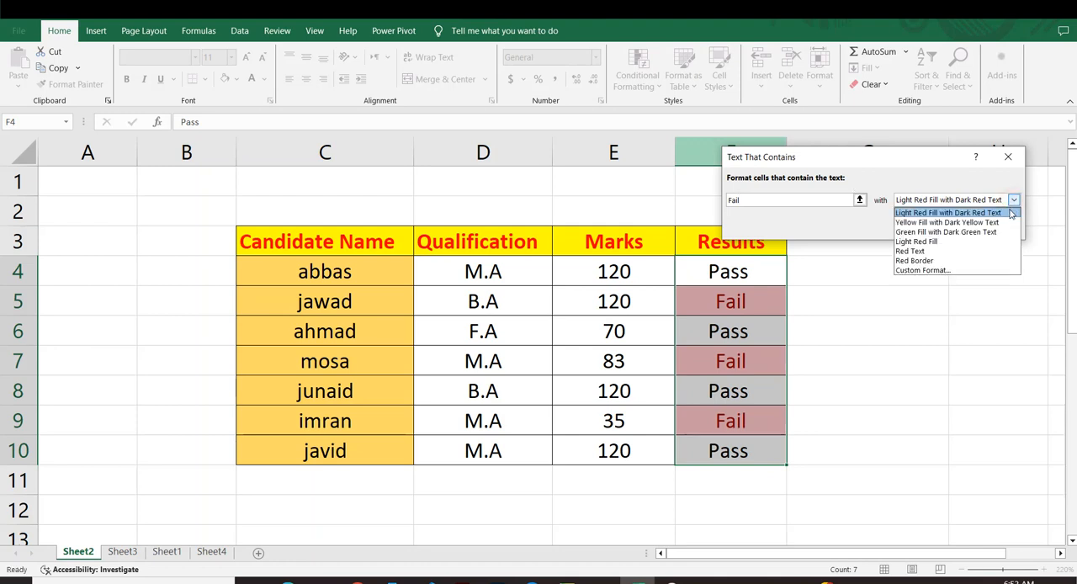
click(926, 270)
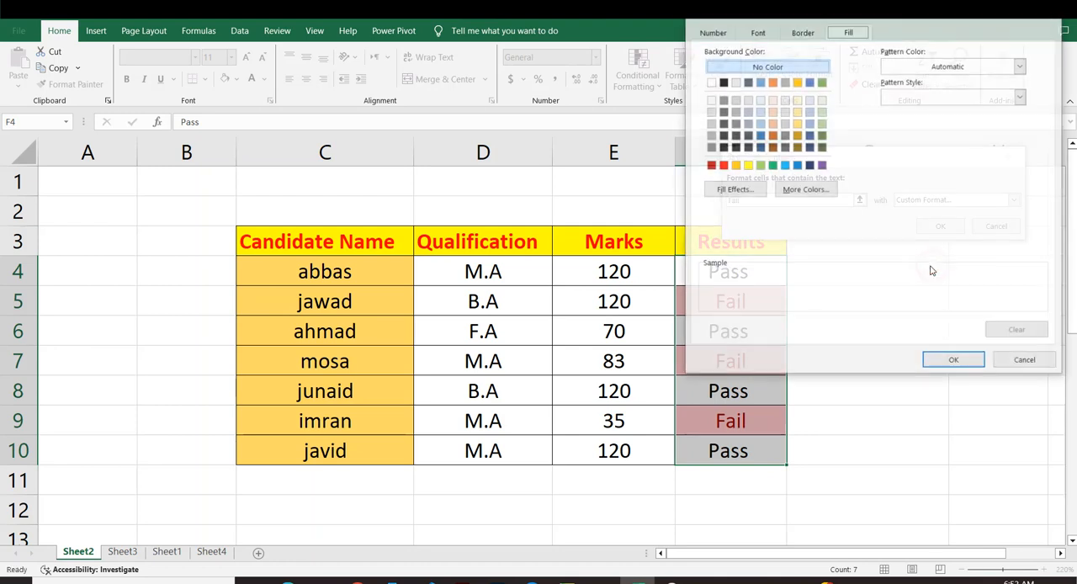
click(747, 166)
click(941, 362)
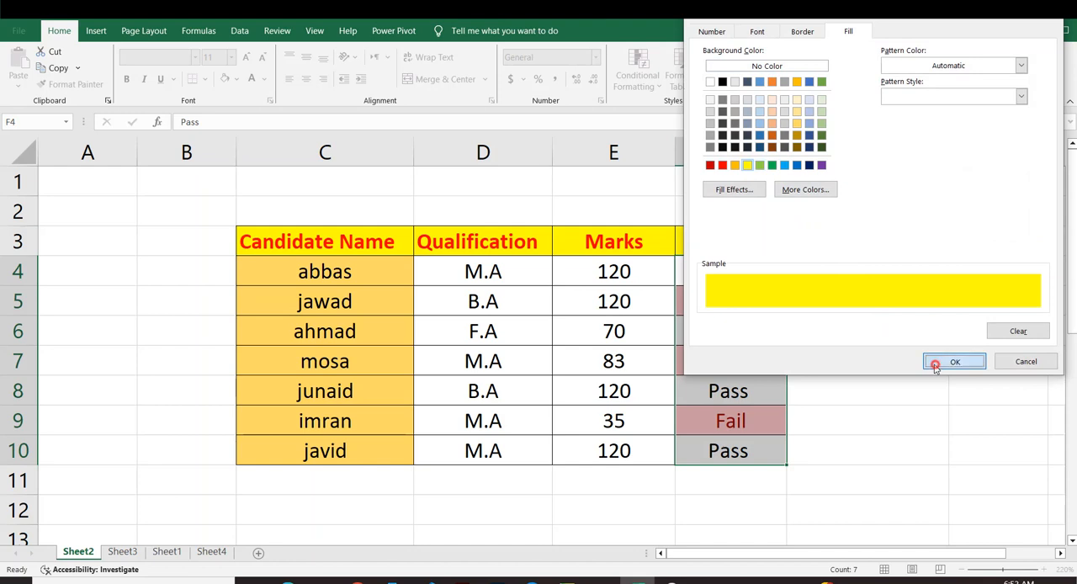
click(941, 225)
click(922, 333)
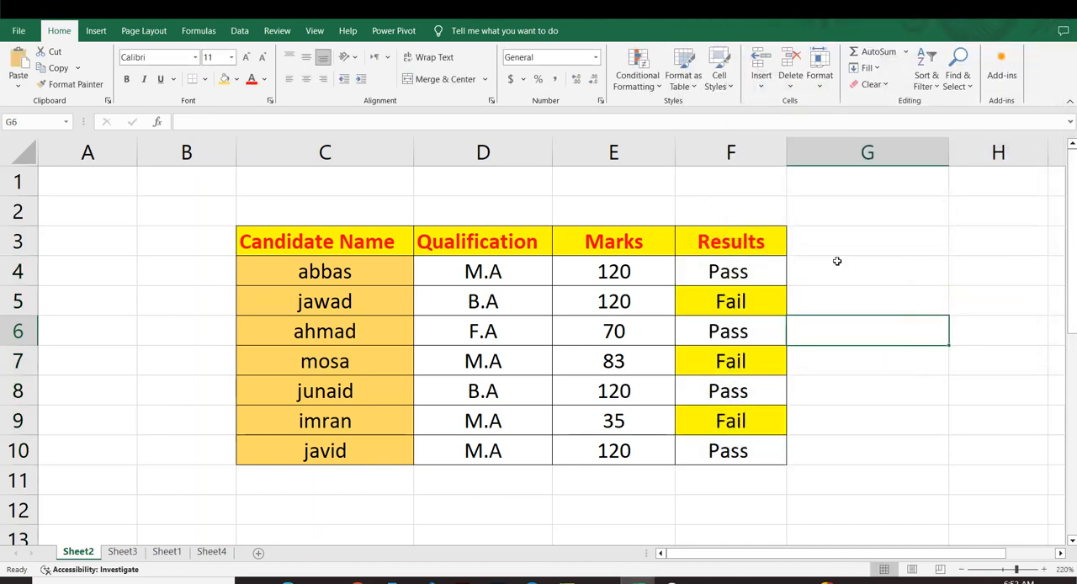
drag(745, 269, 786, 432)
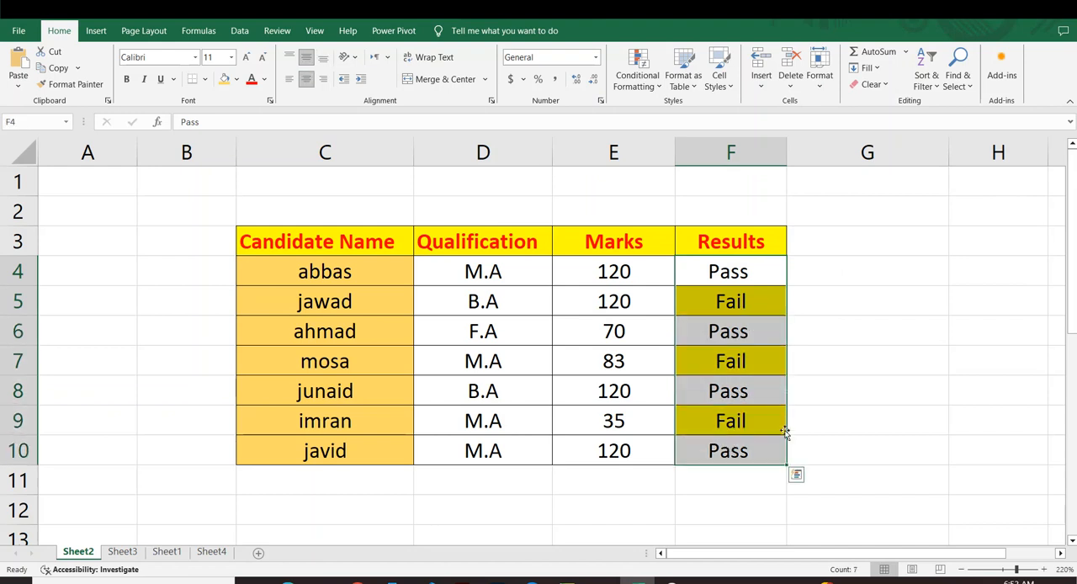
click(882, 387)
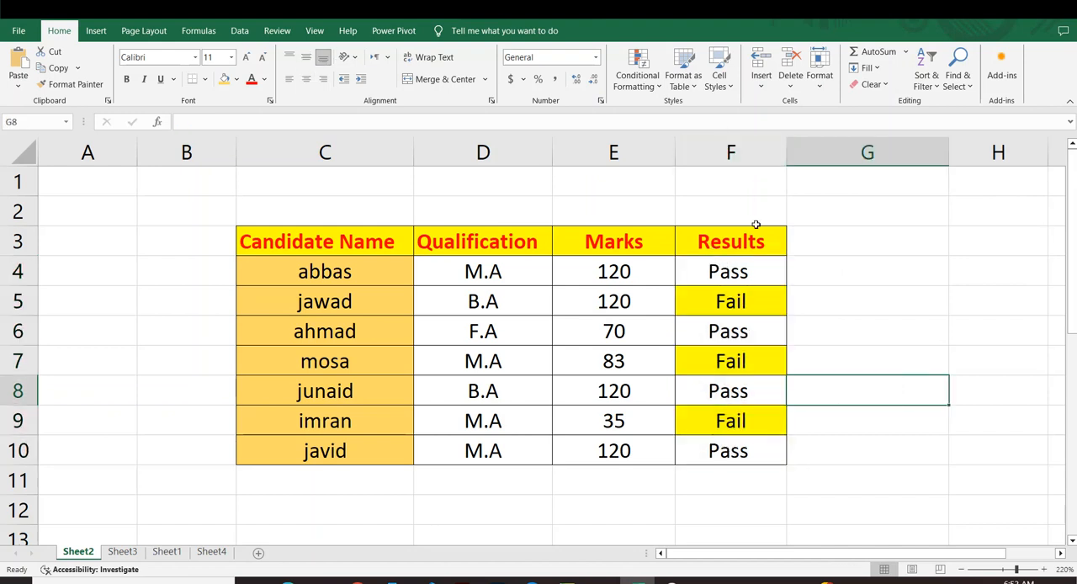
Change the results in F8 and F4 to fail to test the Text That Contains rule.
click(742, 401)
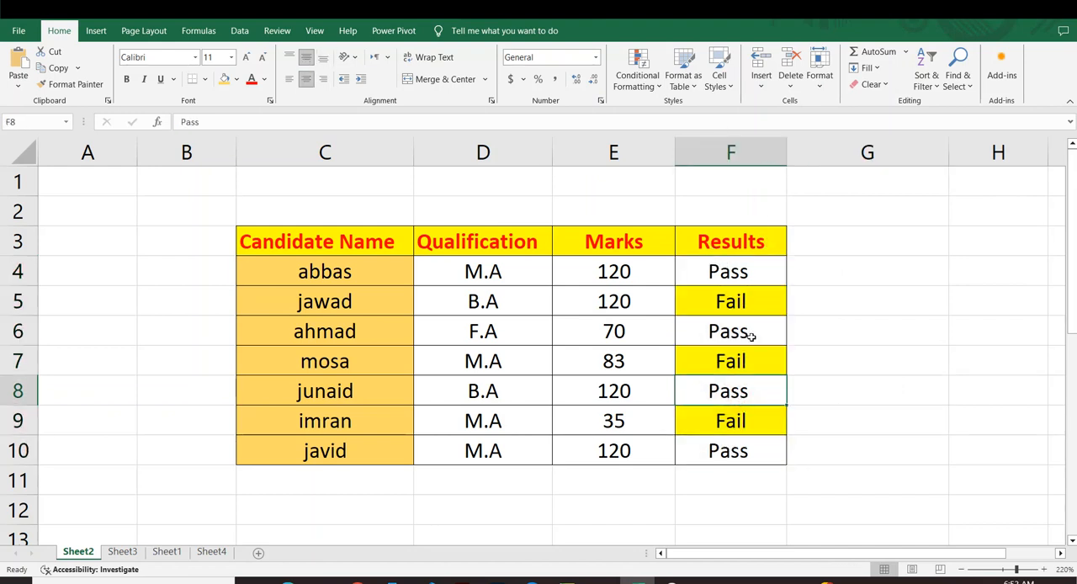
text(fail)
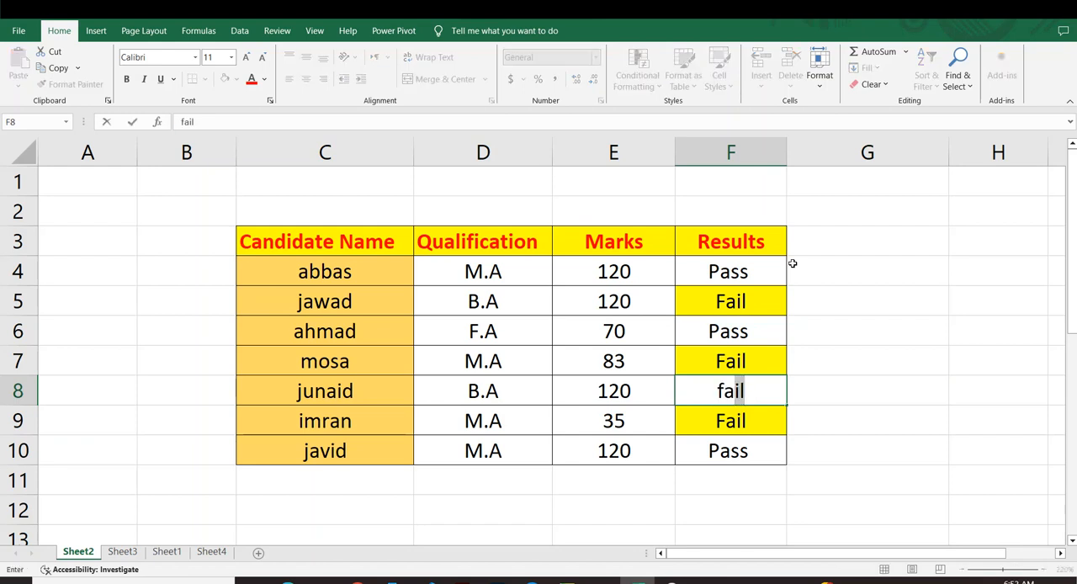
key(Return)
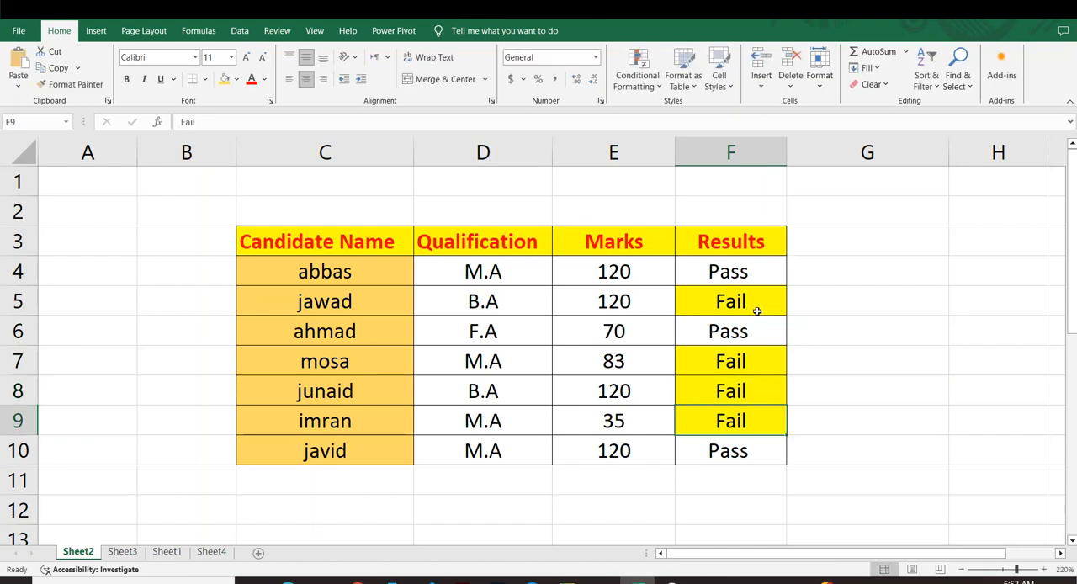
click(725, 267)
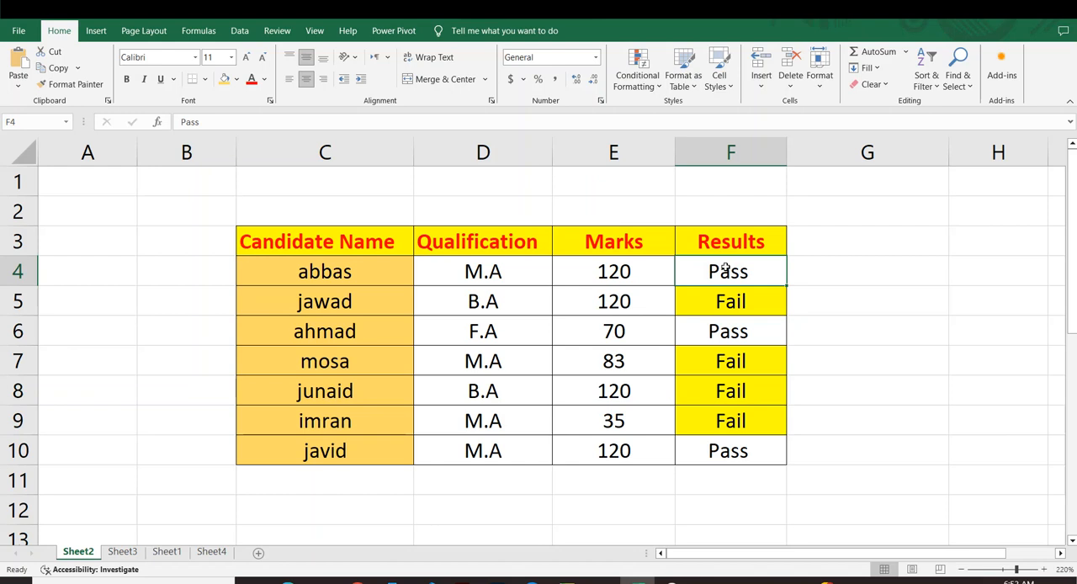
text(fail)
key(Up)
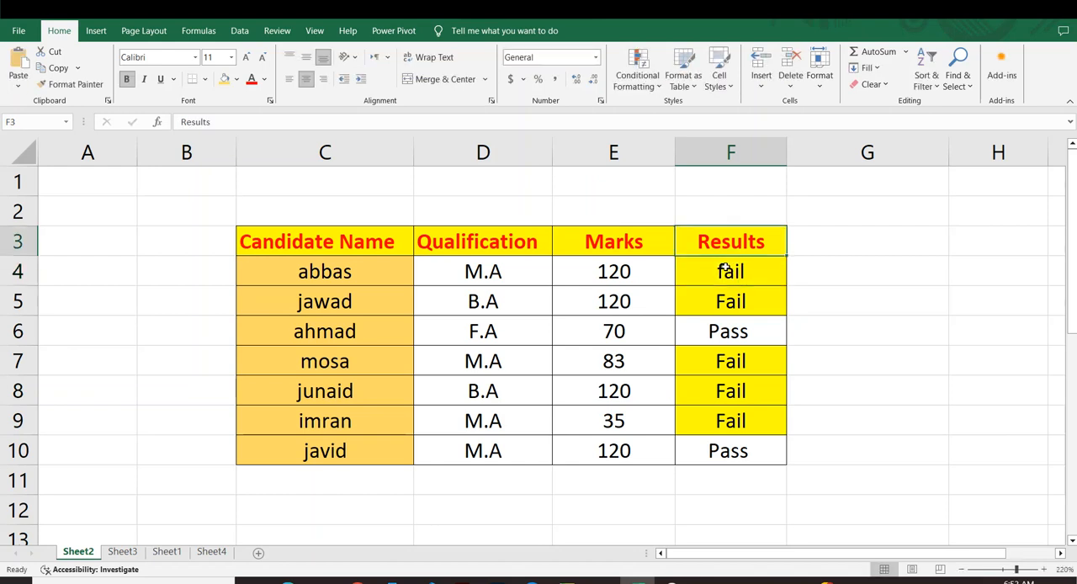
Change the results in F4 and F9 to Pass to test the rule on passing candidates.
click(735, 324)
click(728, 254)
click(728, 265)
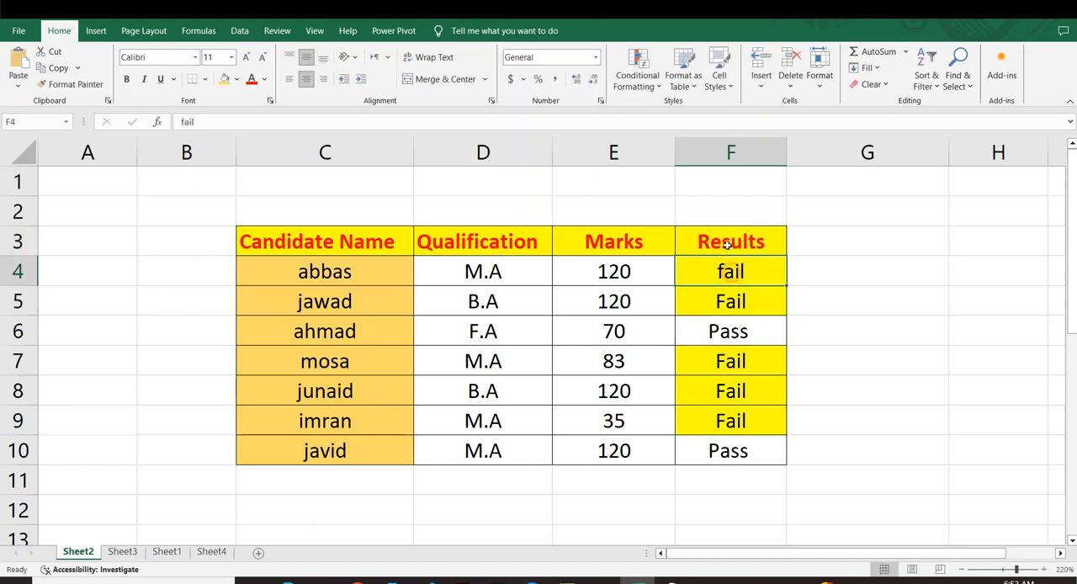
text(pass)
key(Return)
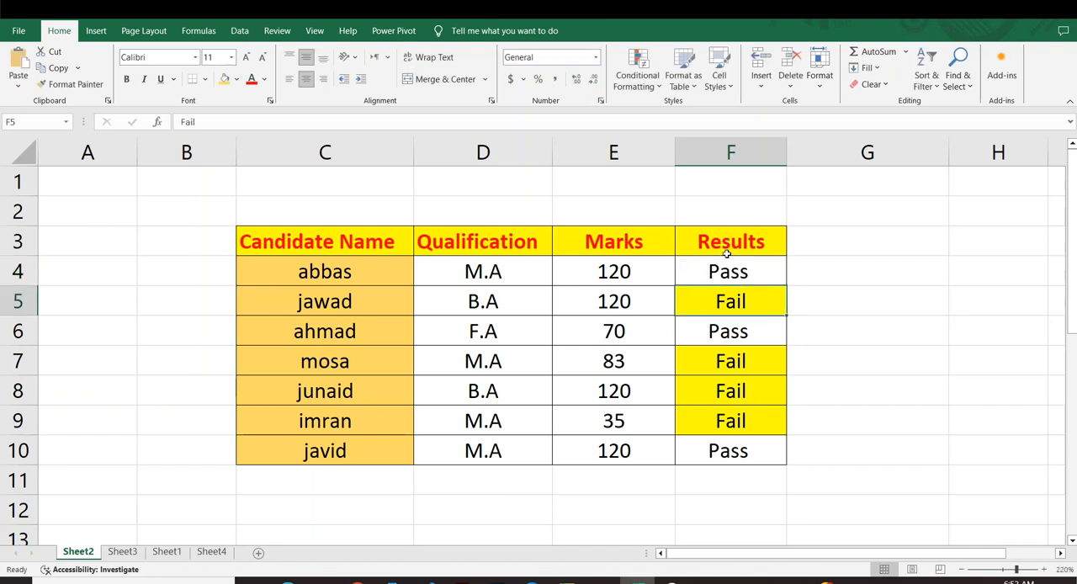
click(746, 412)
text(pass)
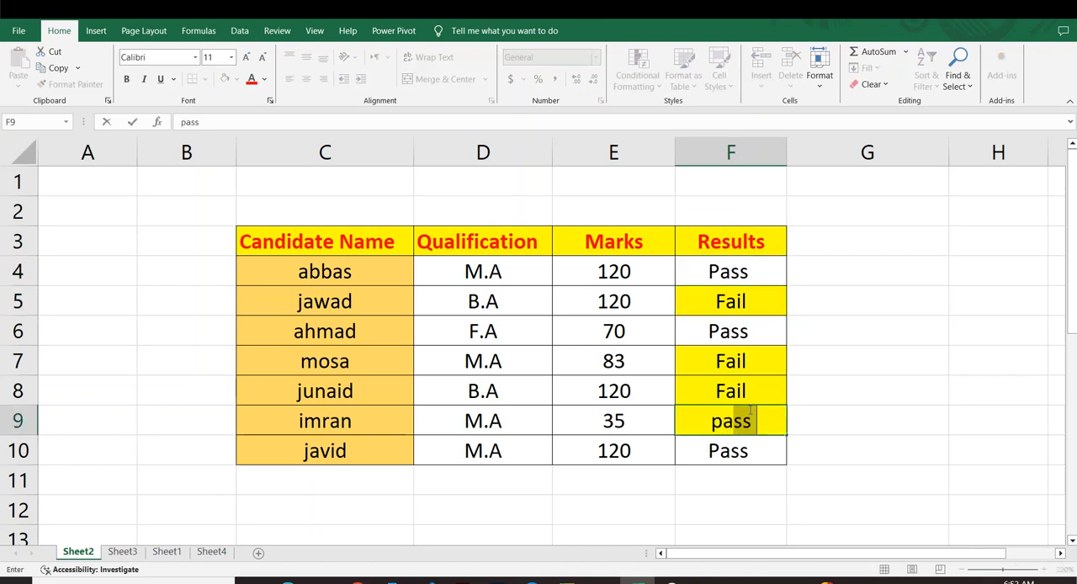
key(Return)
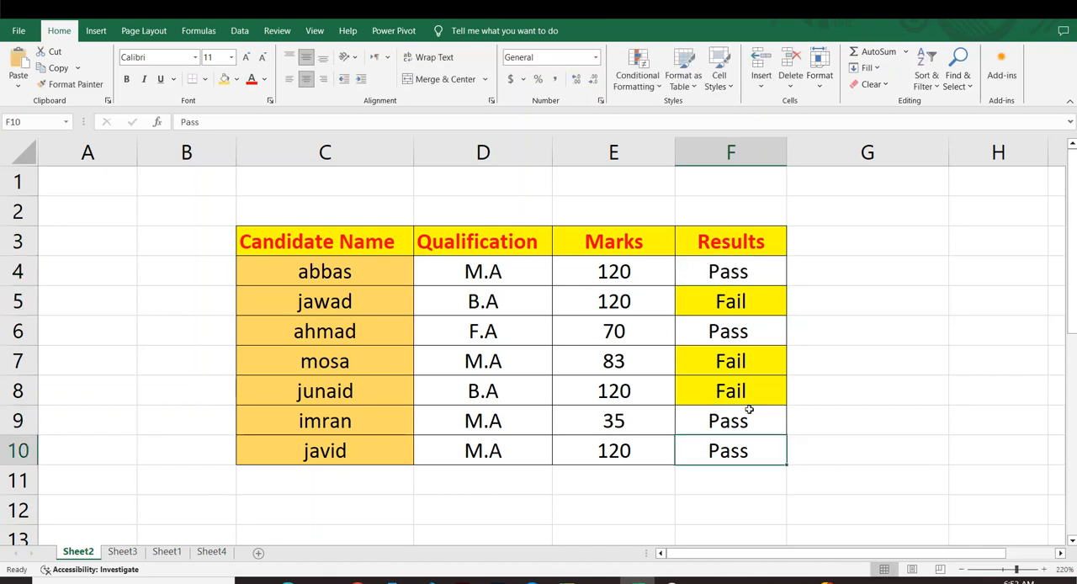
click(814, 389)
scroll(760, 334, down, 3)
scroll(550, 294, up, 2)
scroll(550, 294, up, 1)
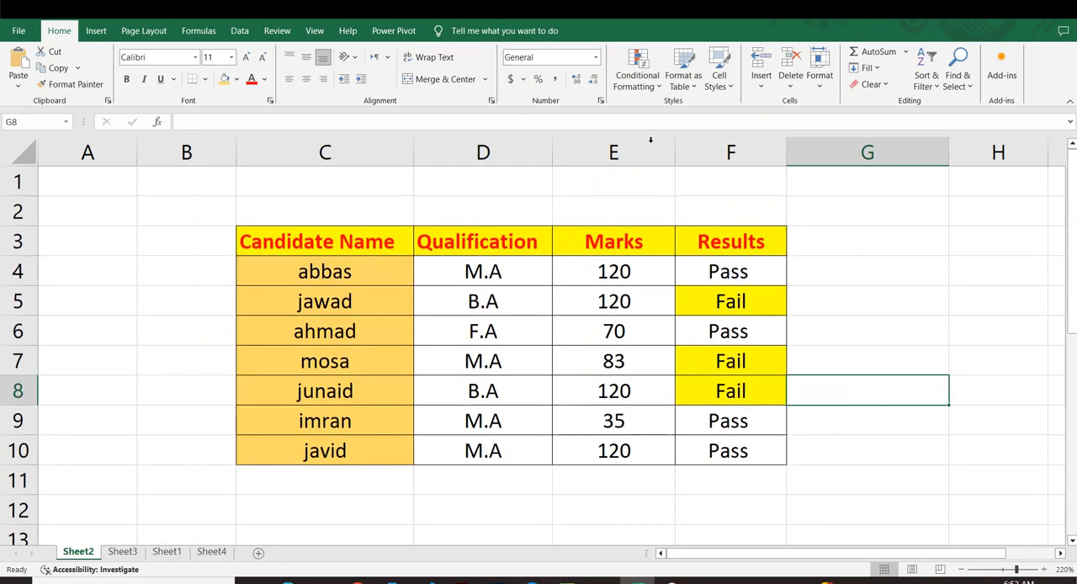
click(637, 74)
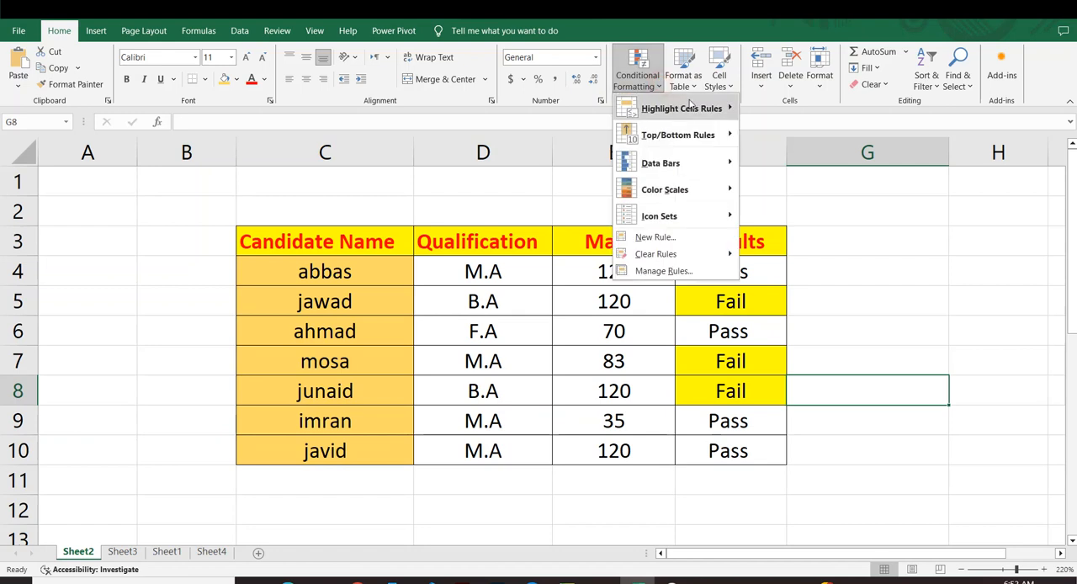
mouse_move(690, 103)
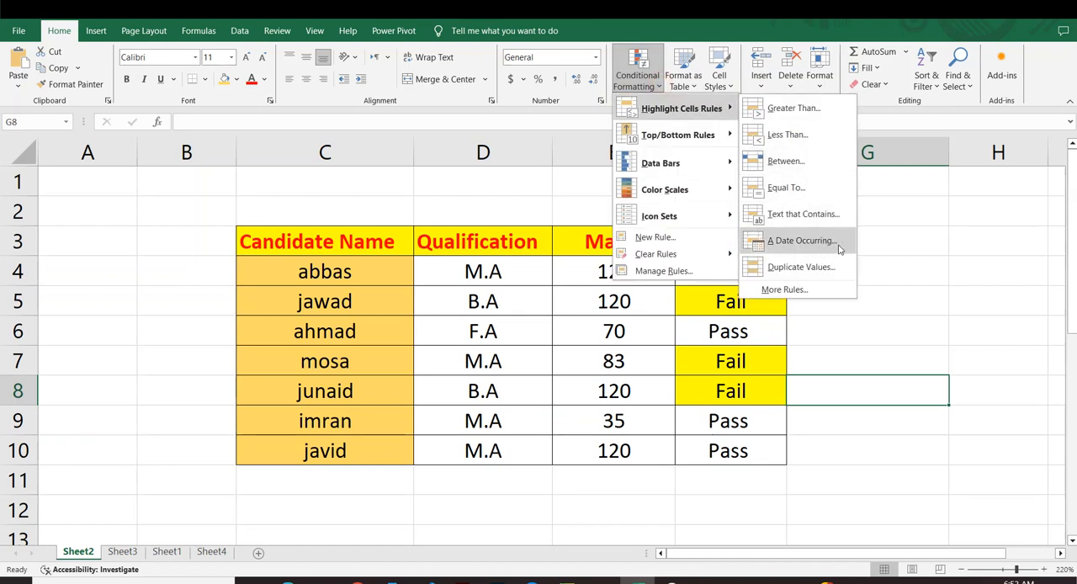
click(946, 261)
Start an A Date Occurring highlight rule on the sales dates in E15:E25 with Today as the period.
scroll(945, 260, down, 6)
scroll(476, 274, up, 3)
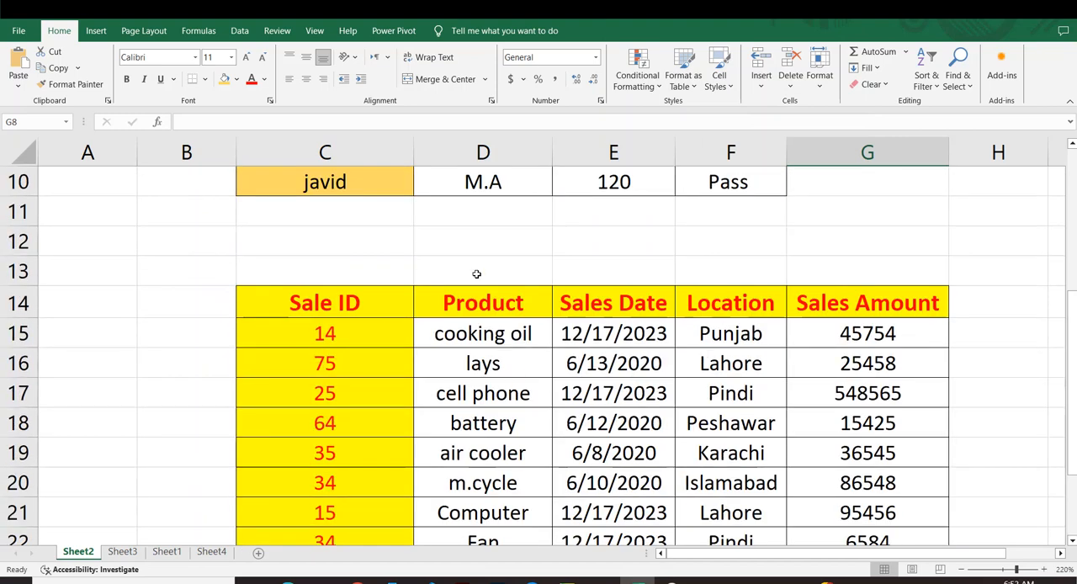
scroll(525, 250, down, 1)
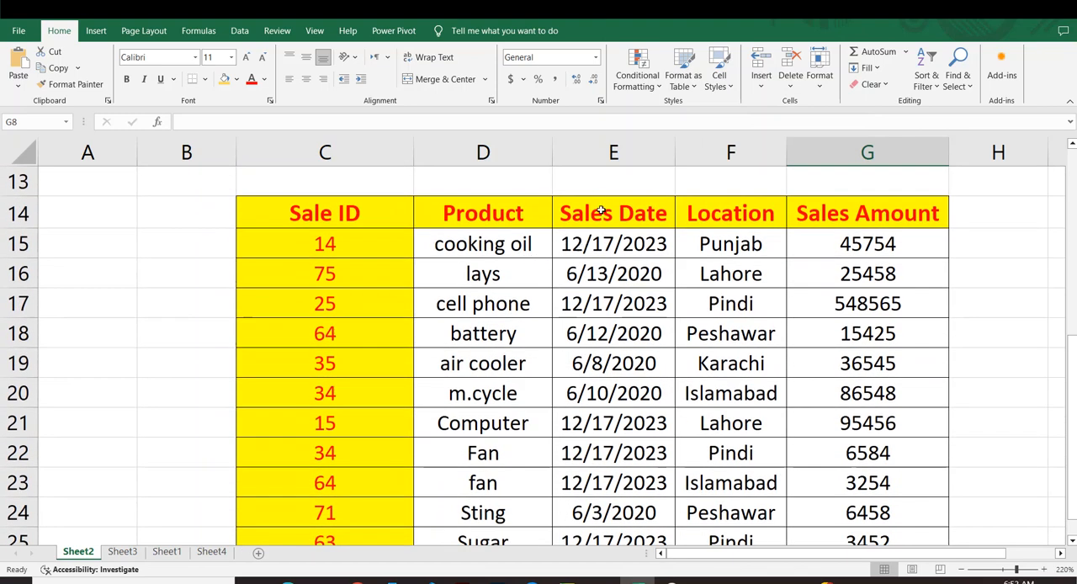
drag(610, 238, 626, 499)
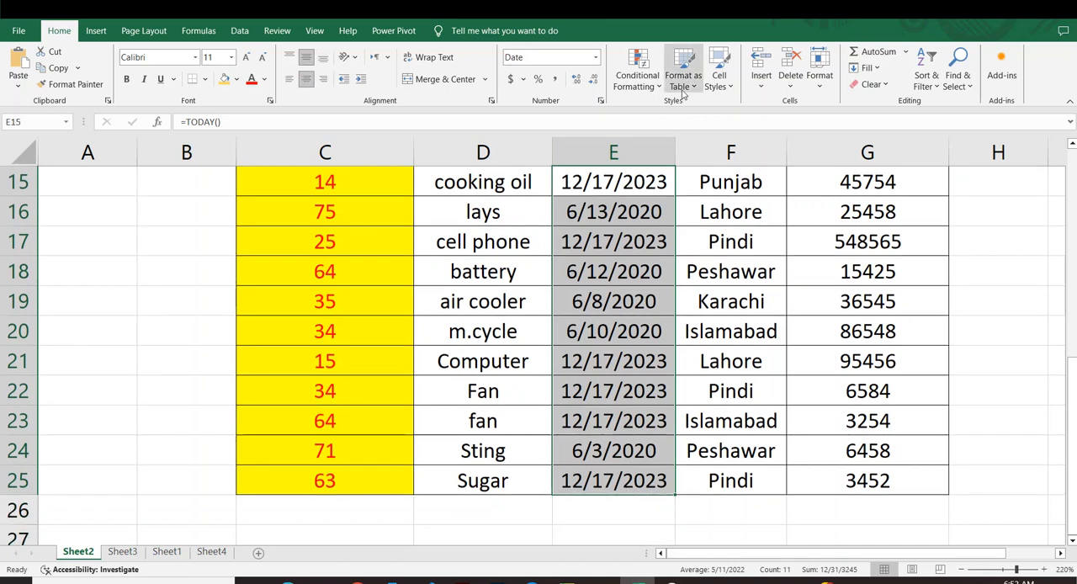
click(661, 91)
mouse_move(716, 115)
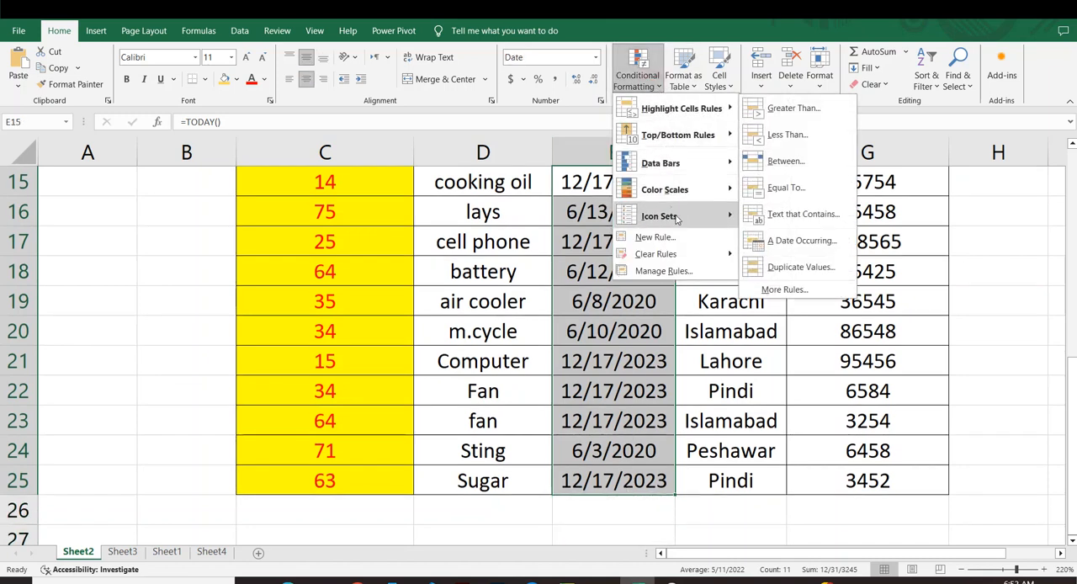
click(799, 245)
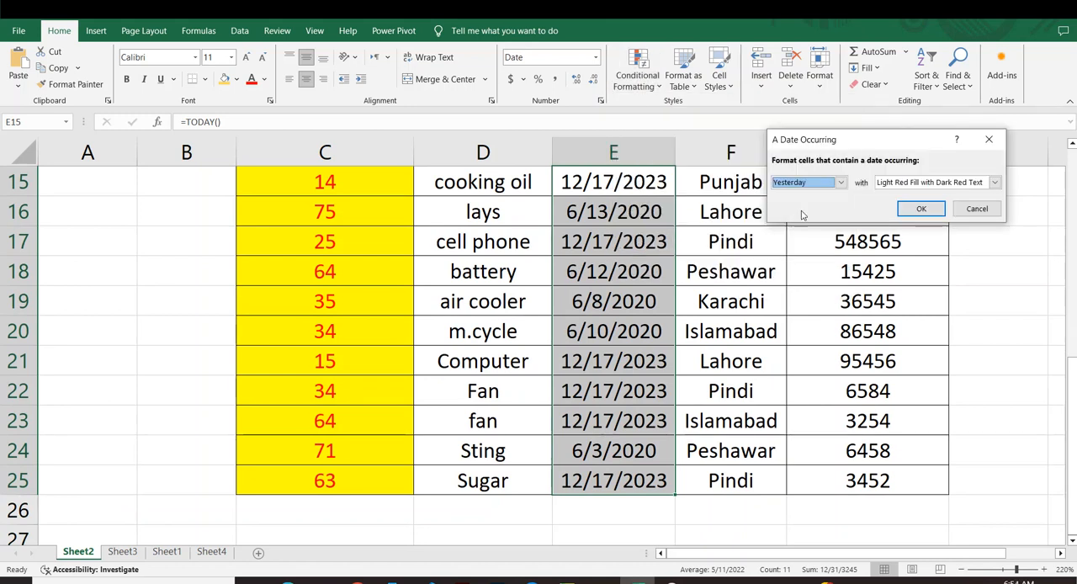
click(841, 182)
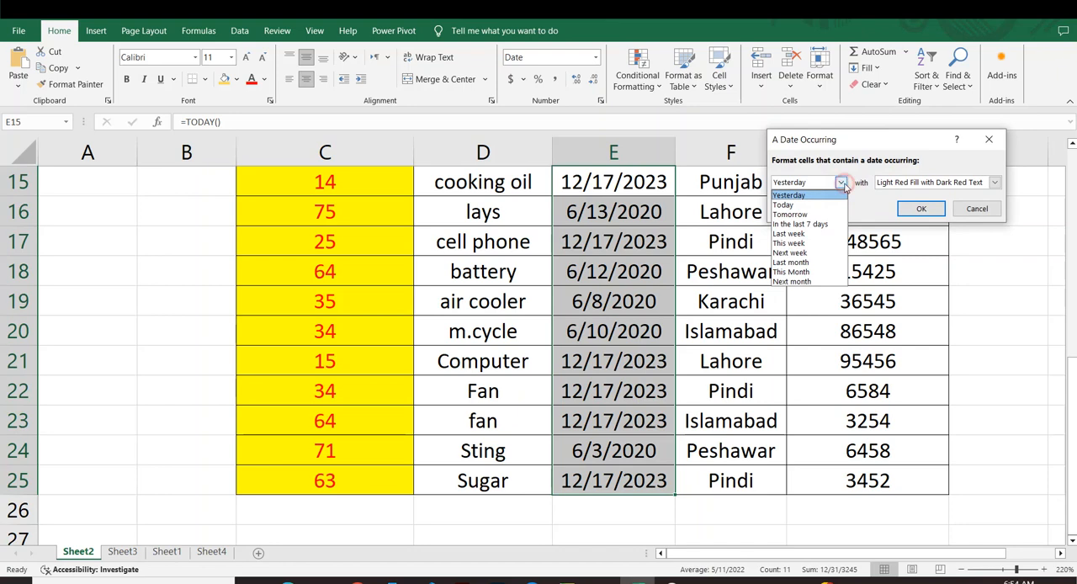
click(783, 204)
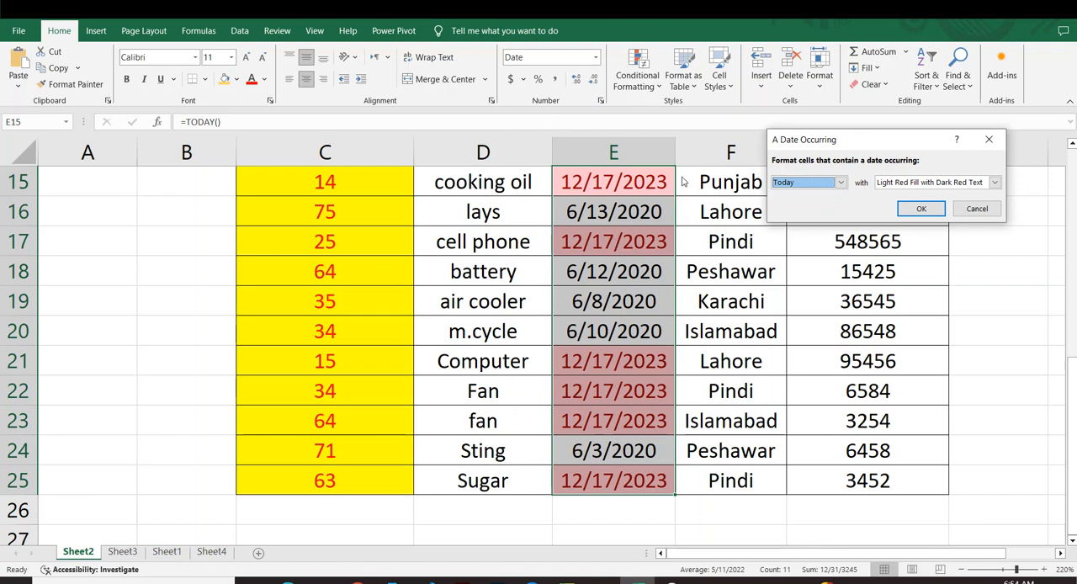
Preview the date rule with the Tomorrow, Today and In the last 7 days periods.
click(841, 182)
click(791, 216)
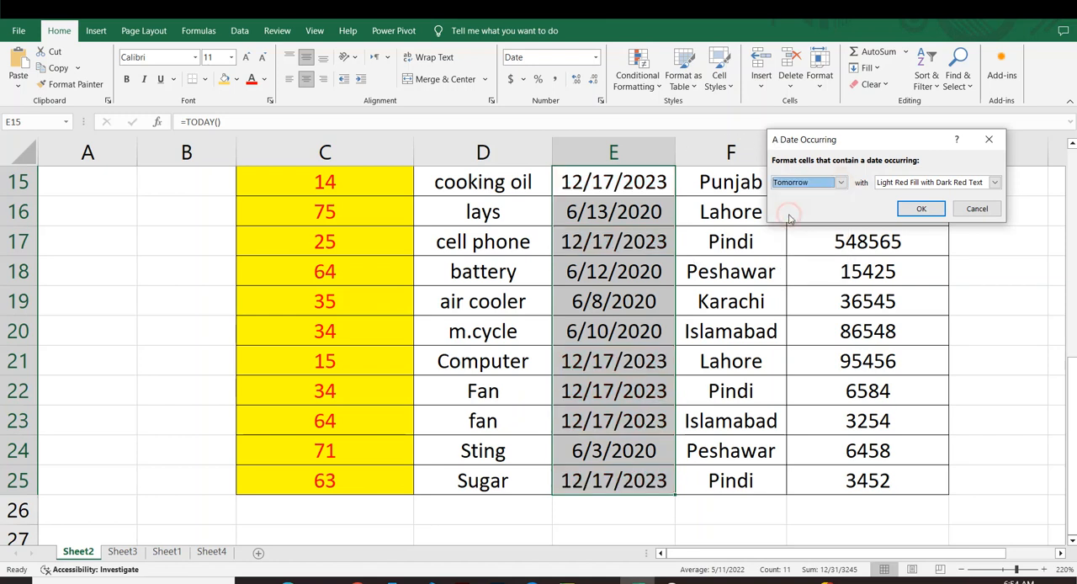
click(841, 182)
click(787, 204)
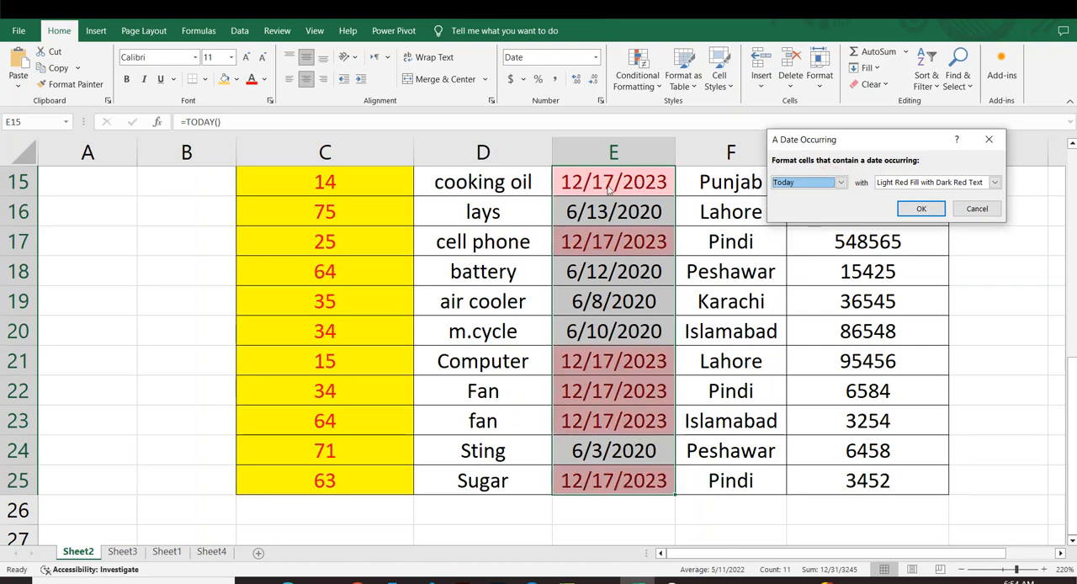
click(811, 184)
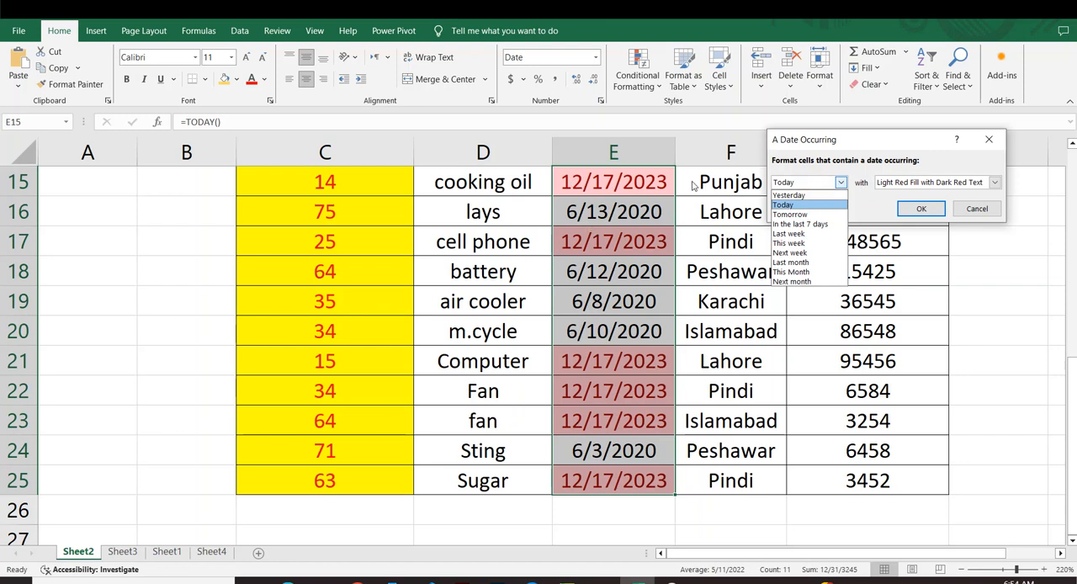
click(789, 214)
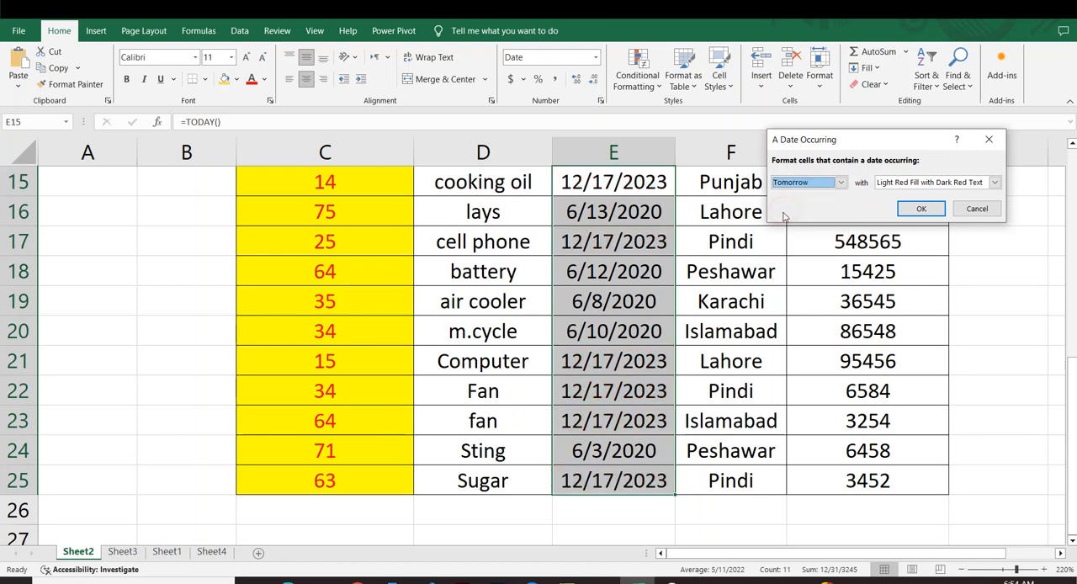
click(825, 184)
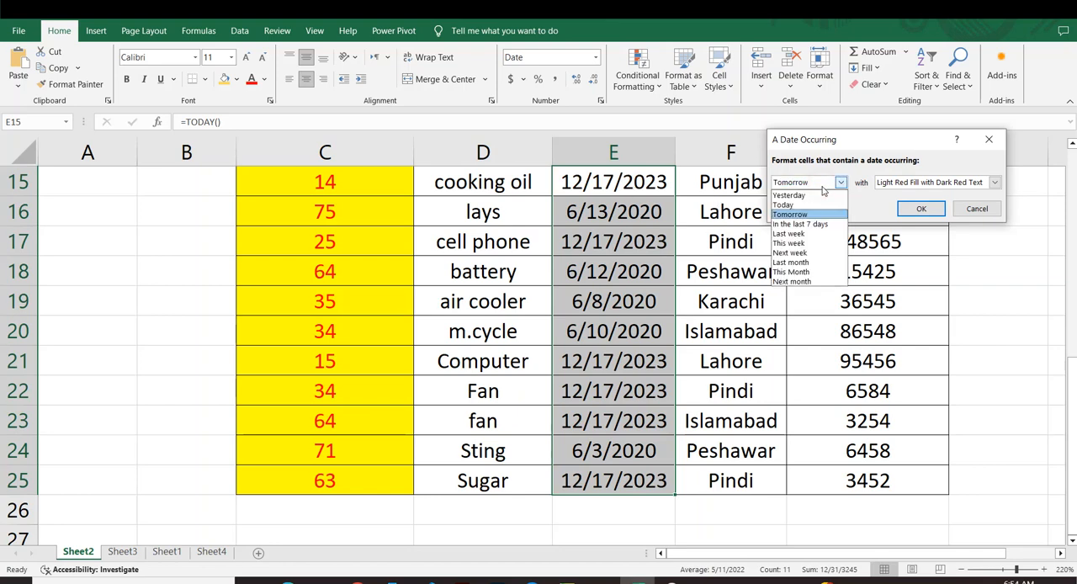
click(799, 224)
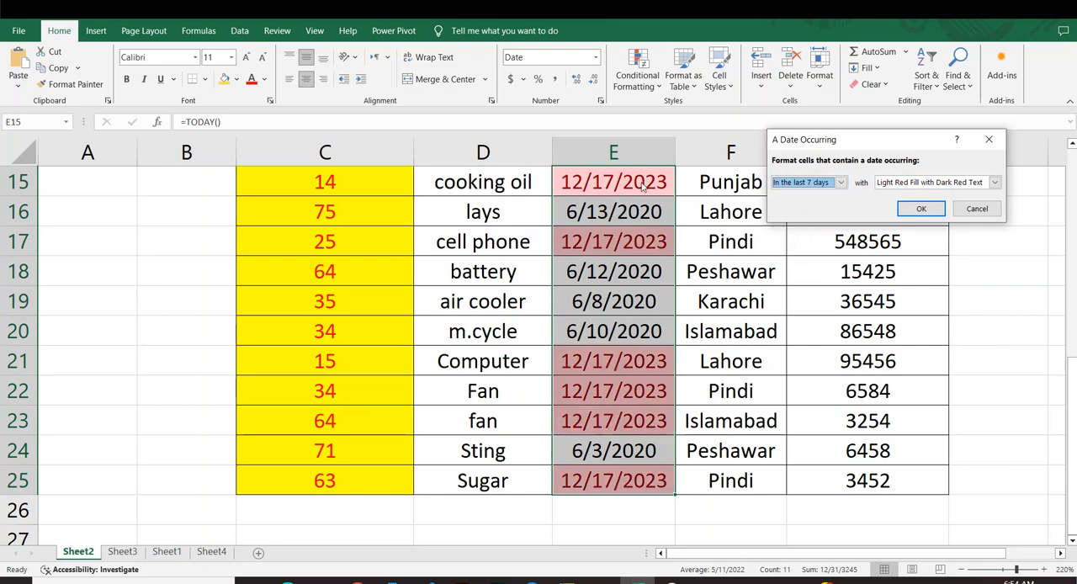
Try Yesterday as the date rule's period and set it back to Today.
click(841, 183)
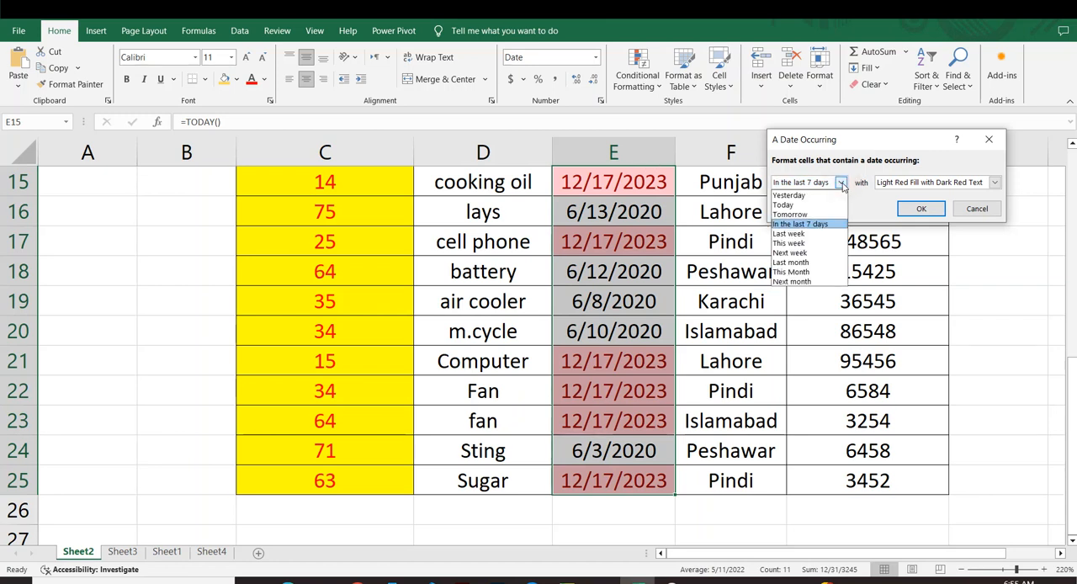
click(795, 195)
click(820, 182)
click(790, 204)
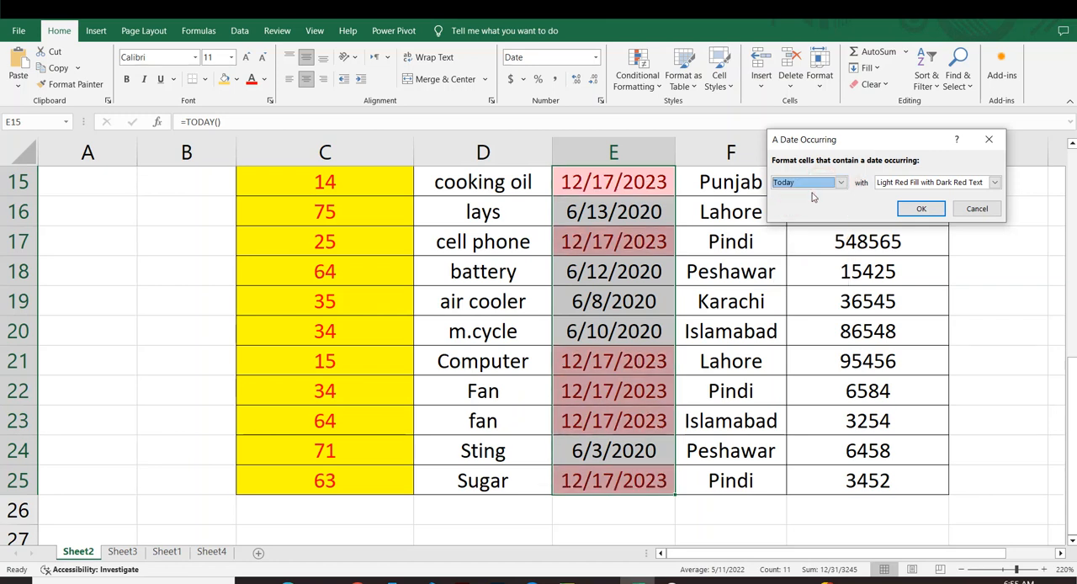
click(840, 182)
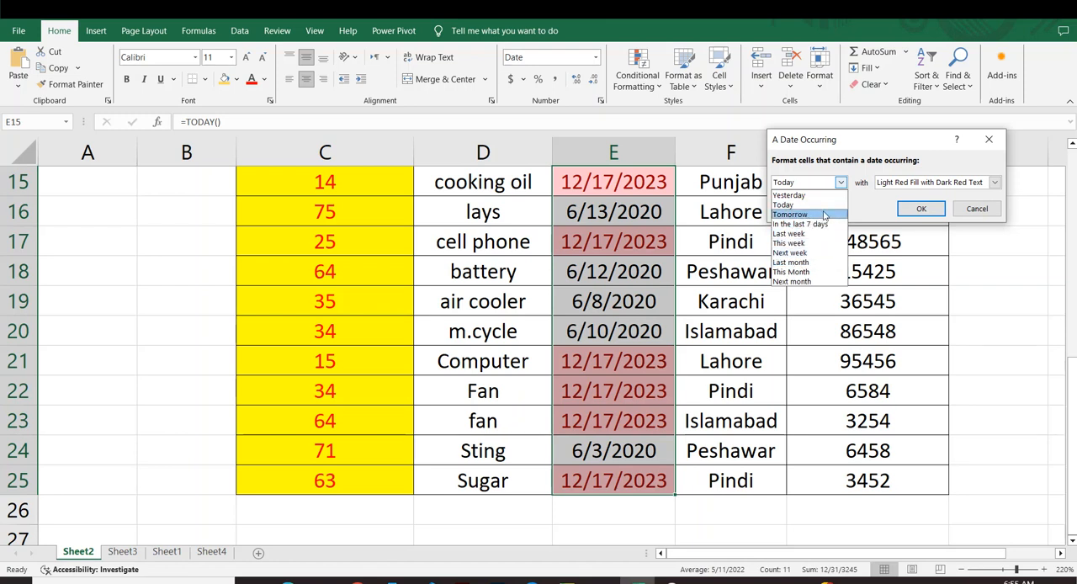
click(968, 210)
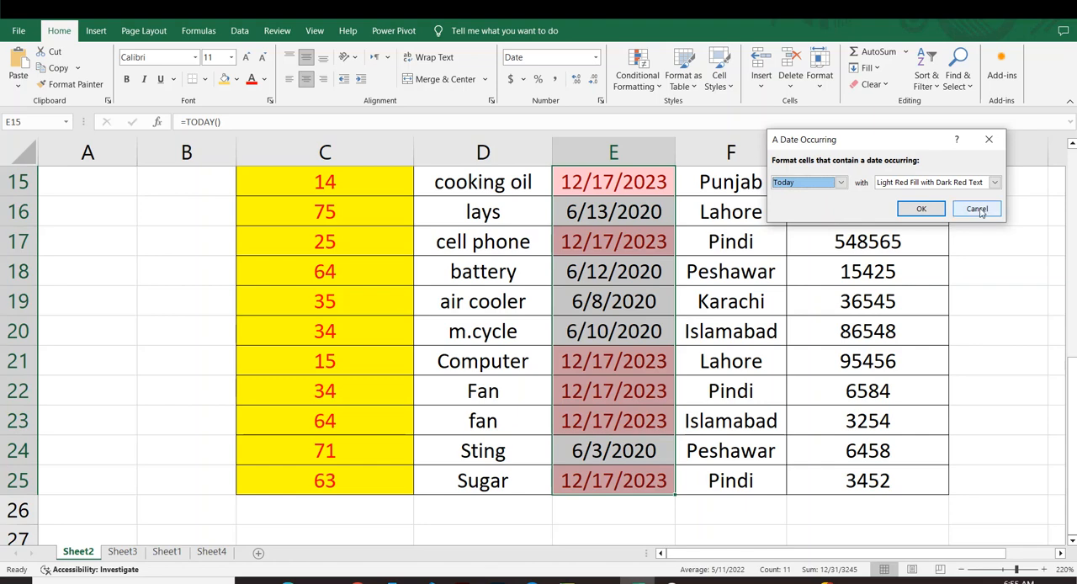
Cancel the A Date Occurring rule for the sales dates and deselect the range.
click(976, 209)
click(954, 289)
drag(953, 286, 954, 276)
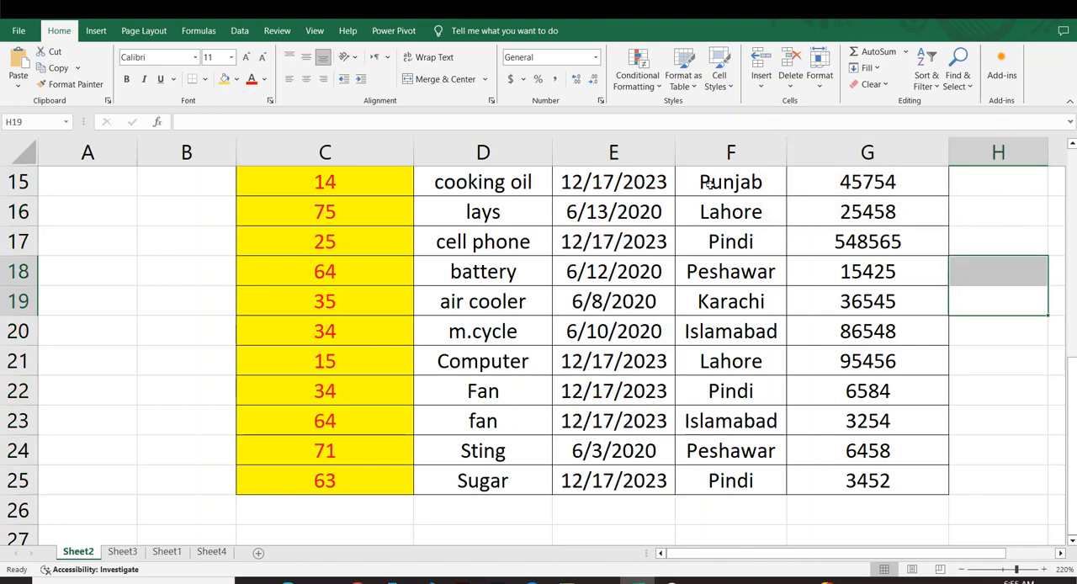
click(637, 75)
mouse_move(673, 109)
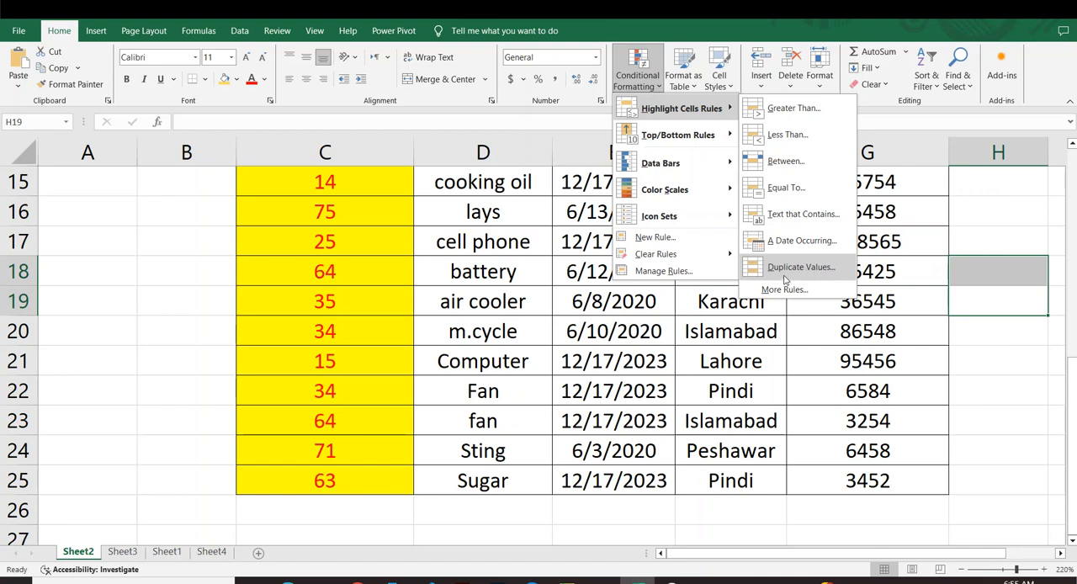
click(793, 374)
click(771, 290)
scroll(725, 260, up, 4)
scroll(726, 261, down, 4)
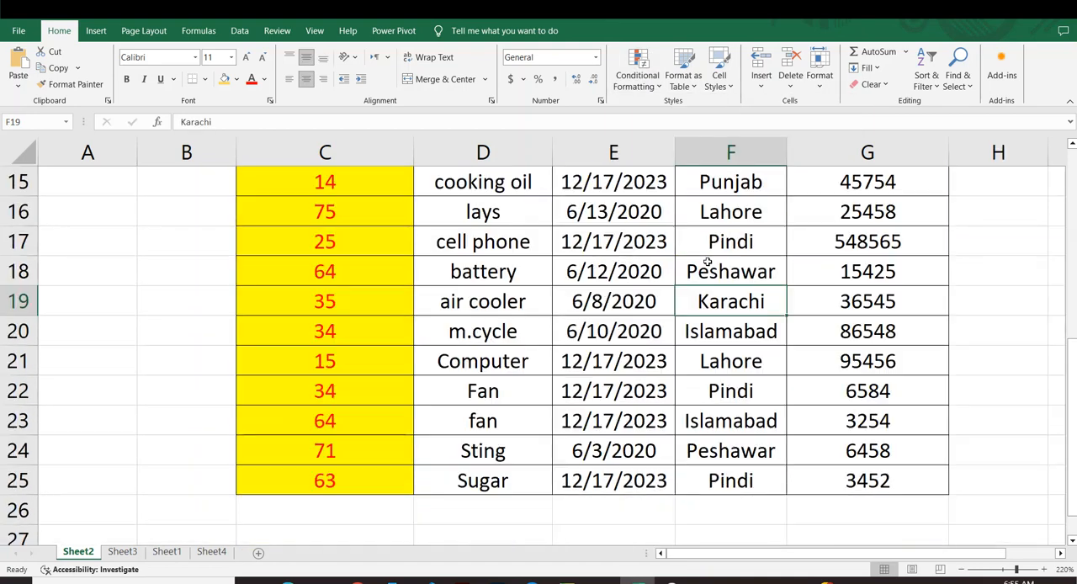
Start a Duplicate Values highlight rule on the sales table cells D15:G25.
scroll(709, 266, down, 1)
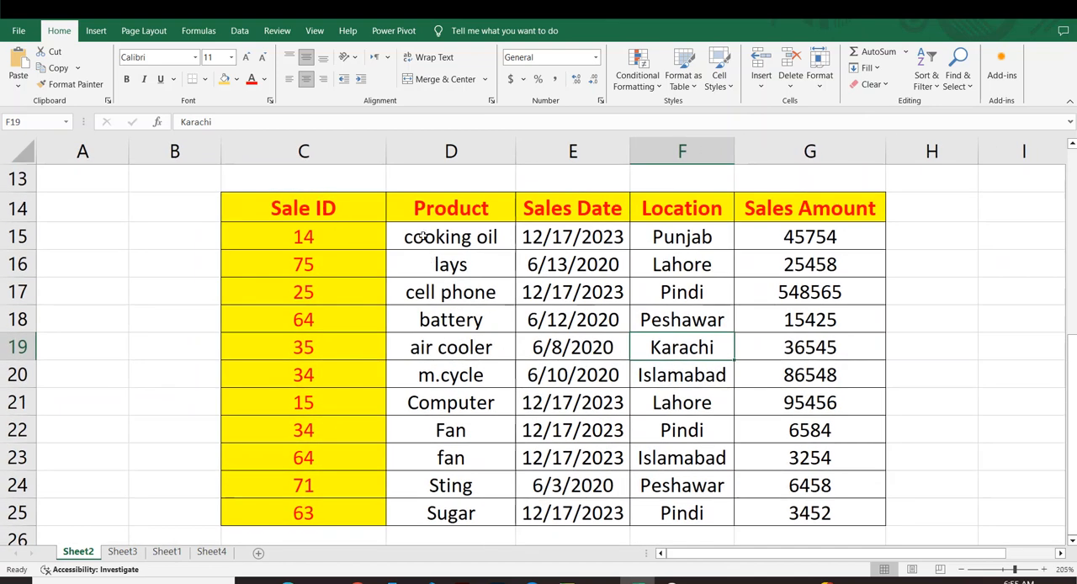
mouse_move(424, 238)
mouse_down()
mouse_move(572, 320)
mouse_move(754, 396)
mouse_move(808, 492)
mouse_move(806, 526)
mouse_move(804, 518)
mouse_up()
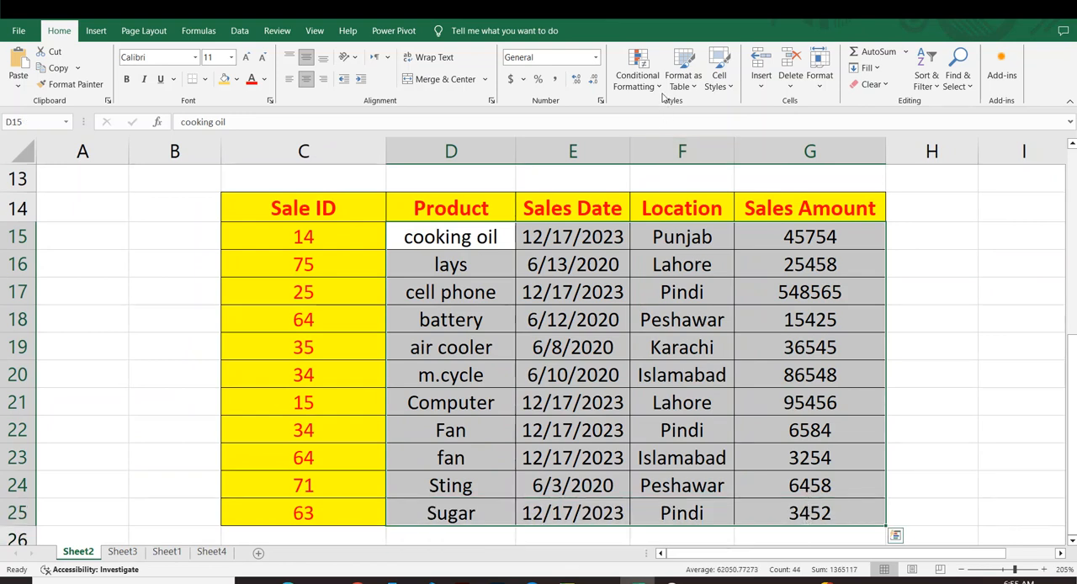
click(637, 76)
mouse_move(665, 108)
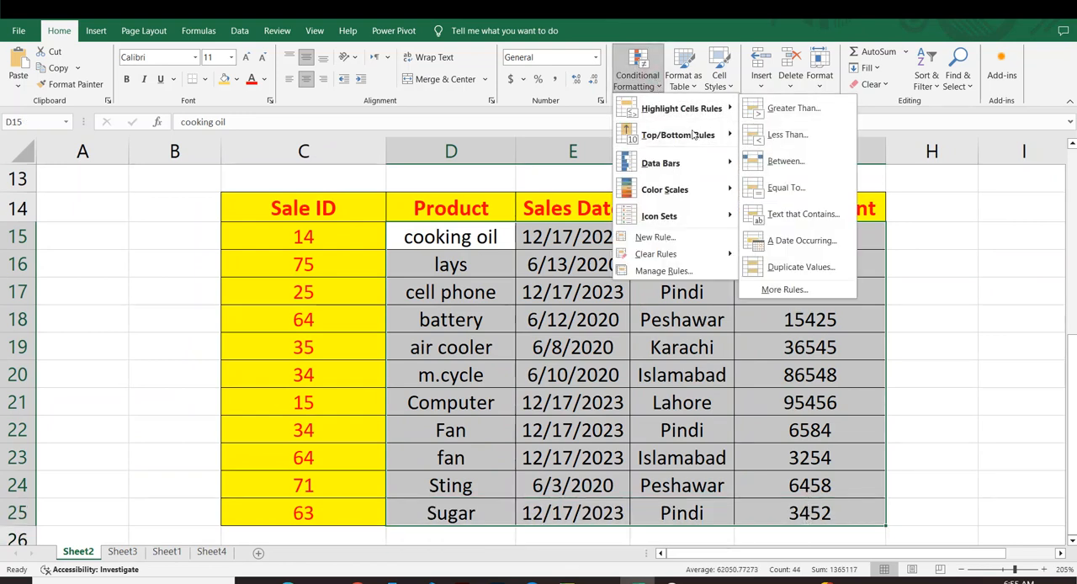
click(801, 273)
drag(872, 143, 890, 145)
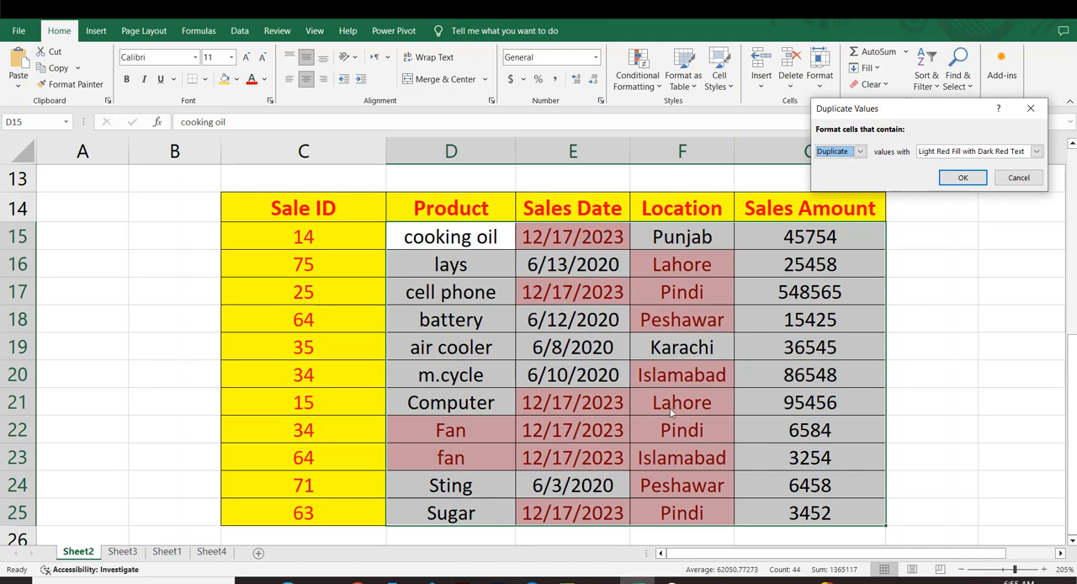
Give the duplicate values a custom format with a light green fill and apply the rule.
click(1036, 151)
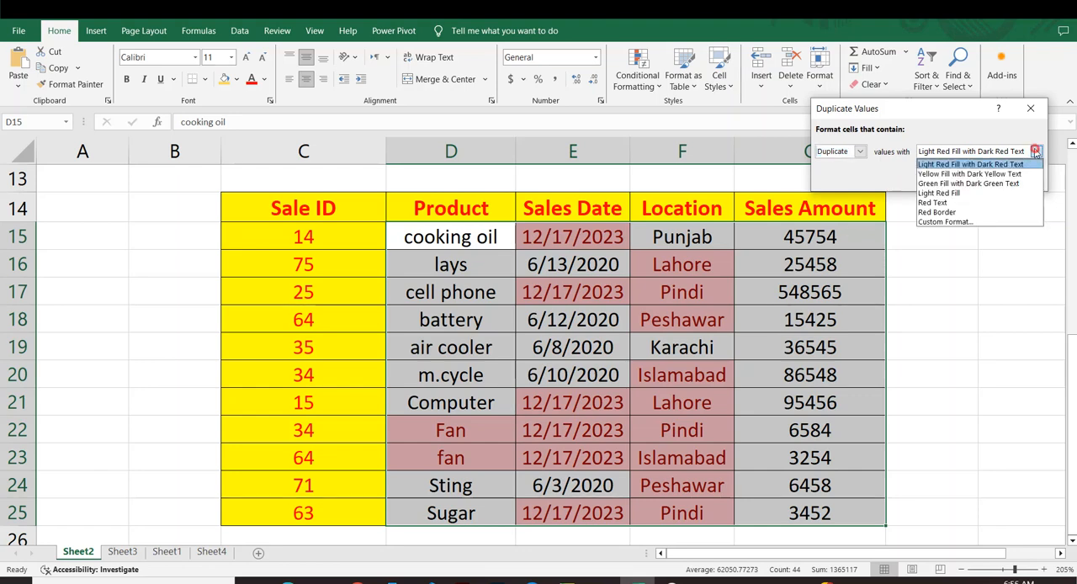
click(940, 221)
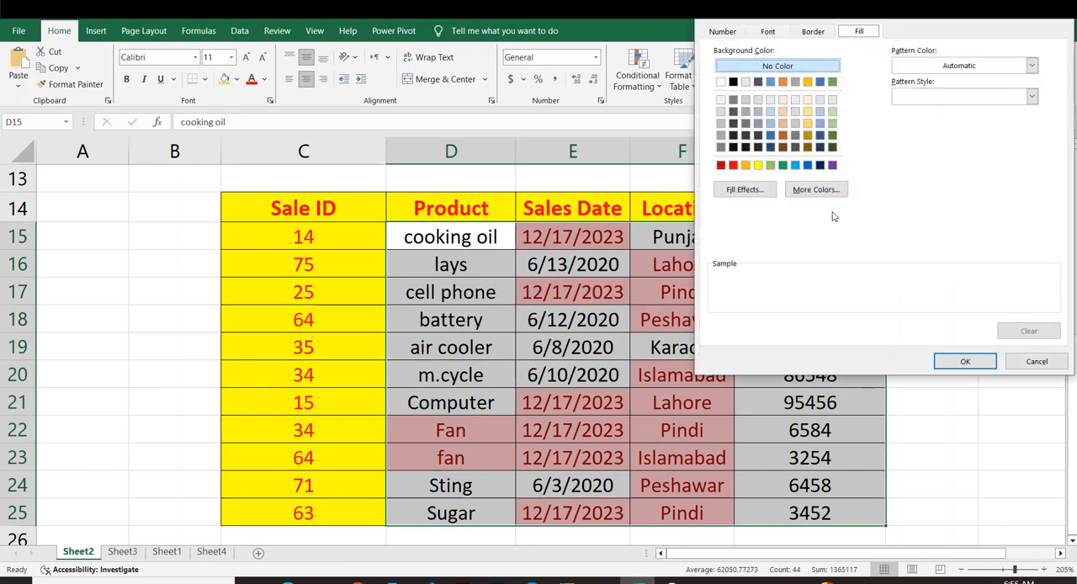
click(771, 166)
click(966, 362)
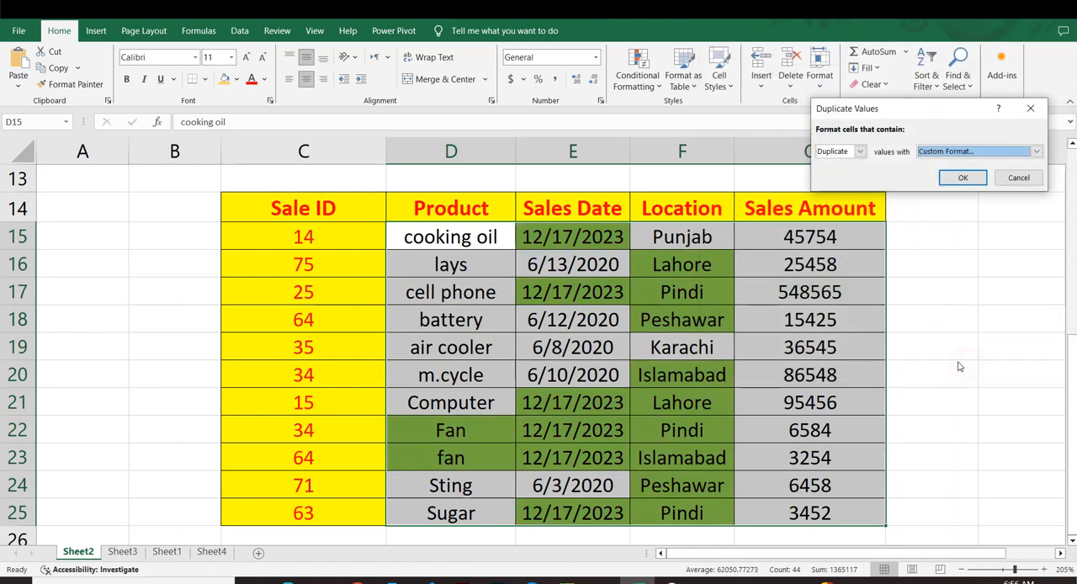
click(963, 178)
click(935, 320)
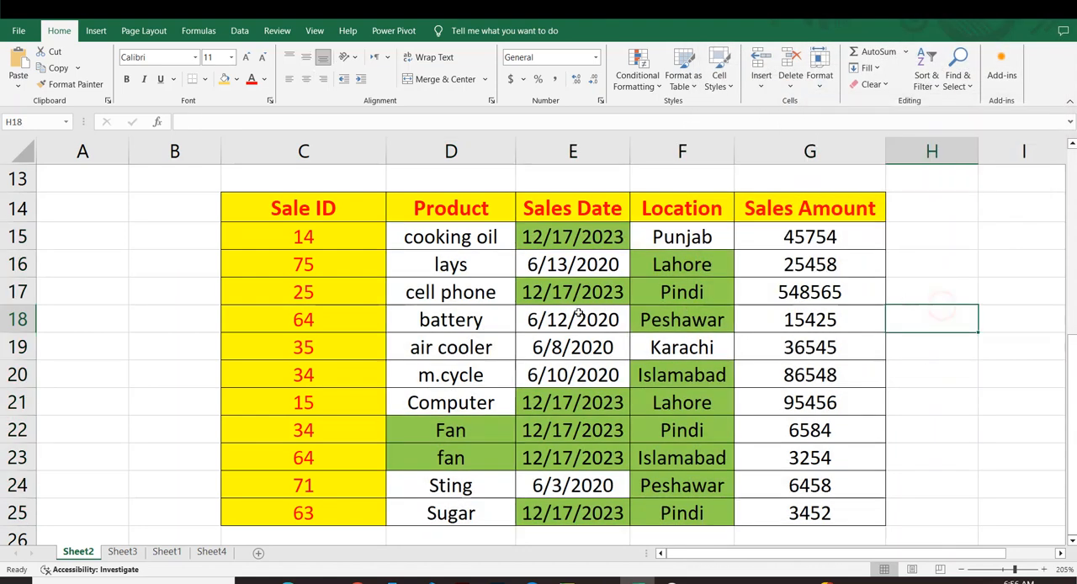
Change the location in F15 to lahore to test the duplicate rule on a repeated city.
drag(474, 241, 862, 506)
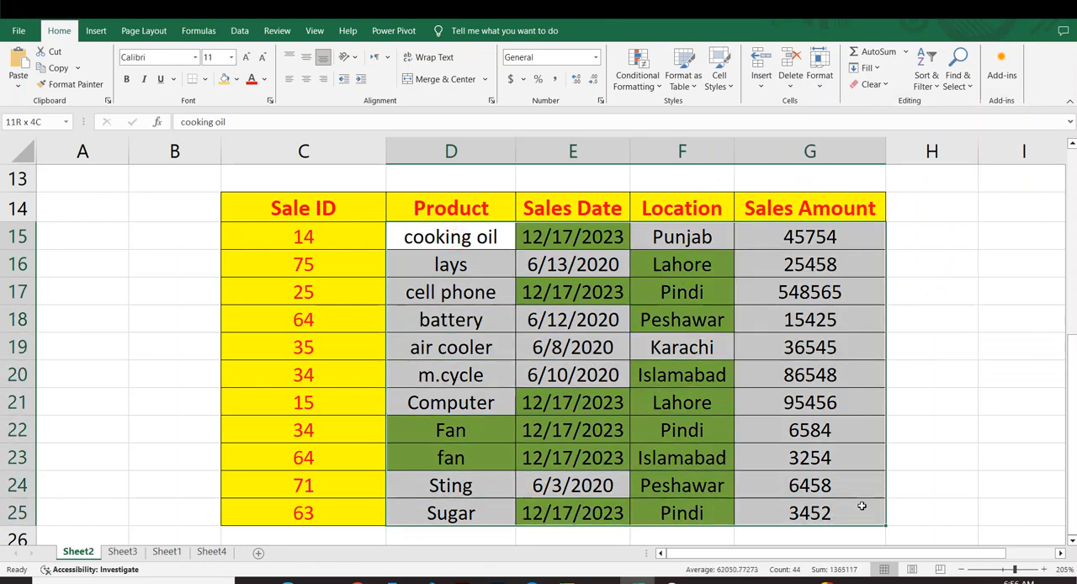
click(920, 468)
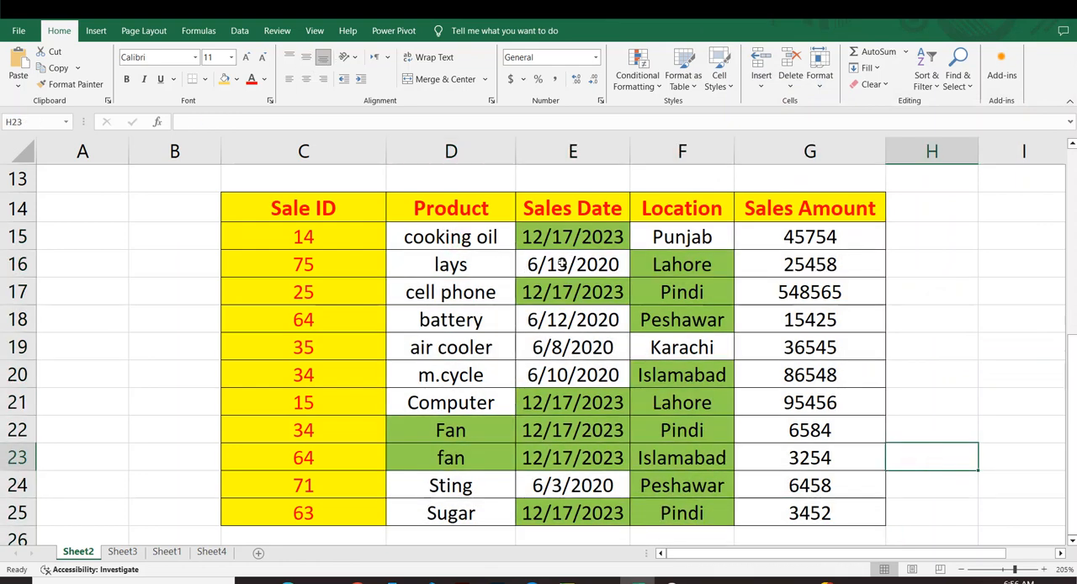
click(683, 264)
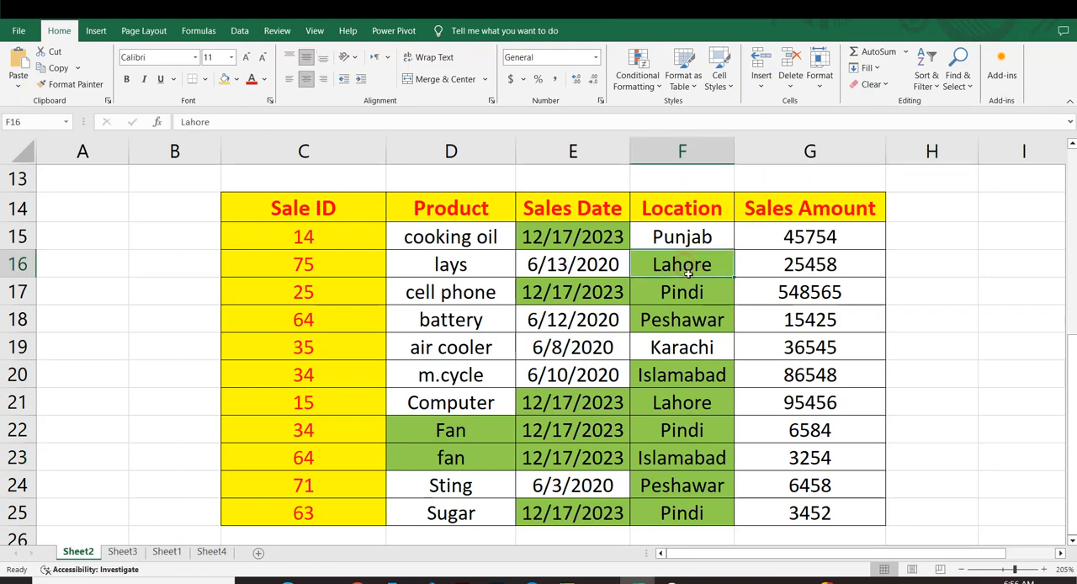
click(666, 238)
text(lahore)
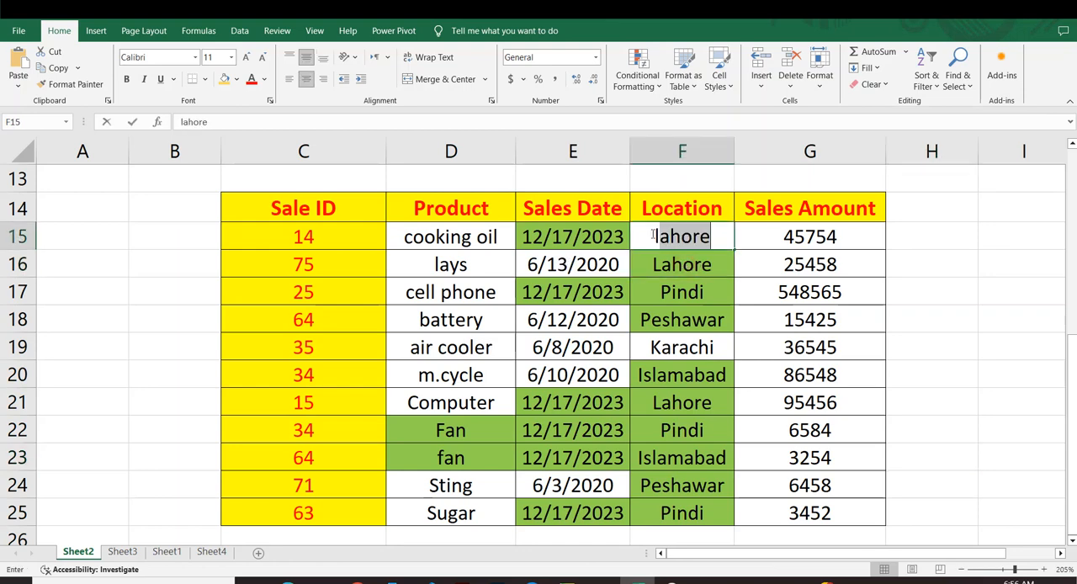
click(652, 236)
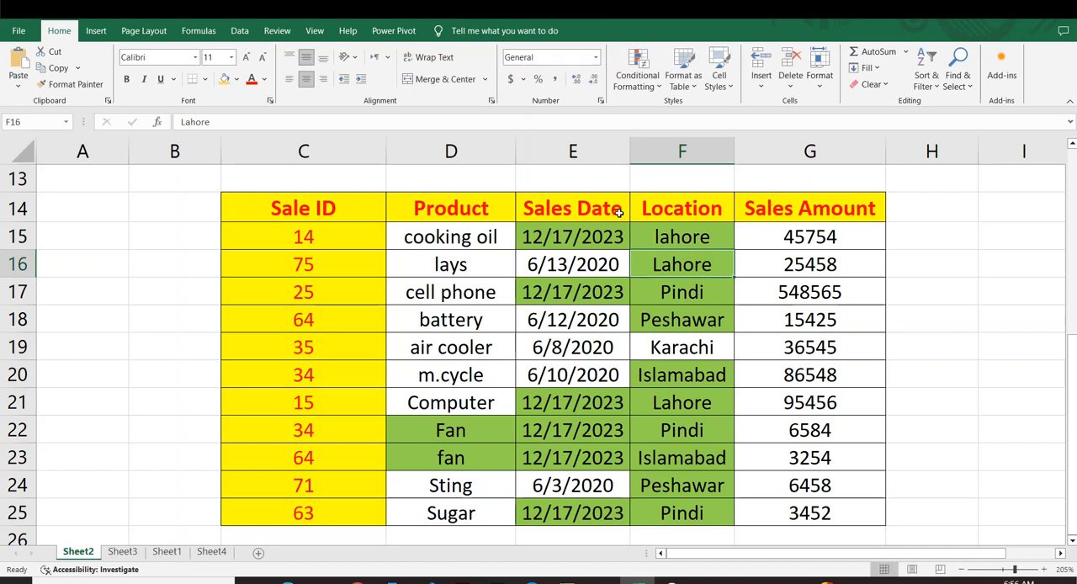
drag(664, 229, 682, 458)
click(760, 413)
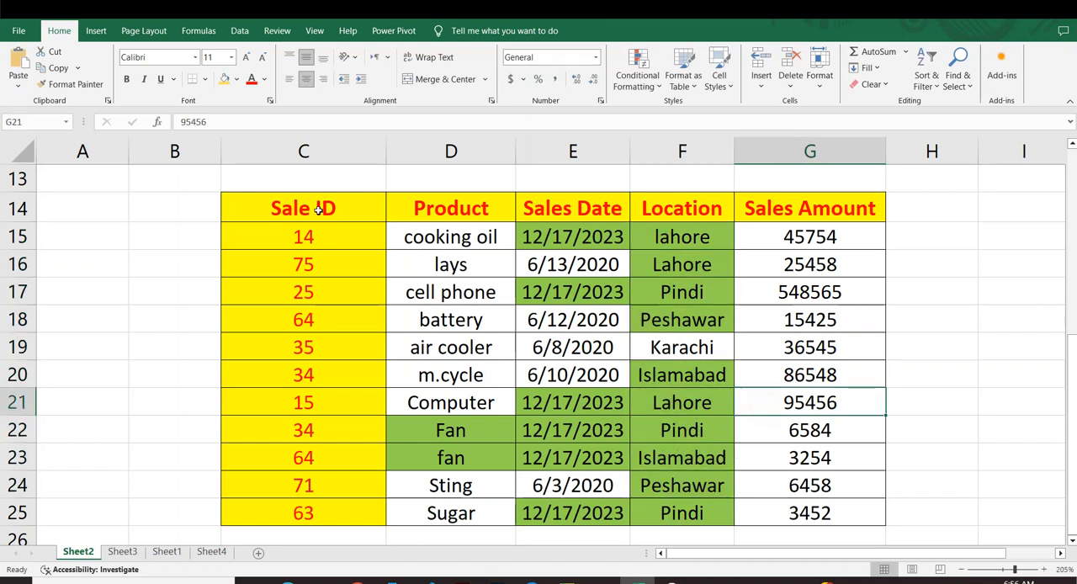
Clear the conditional formatting rules from the sales table cells D15:G25.
drag(402, 229, 793, 512)
click(637, 77)
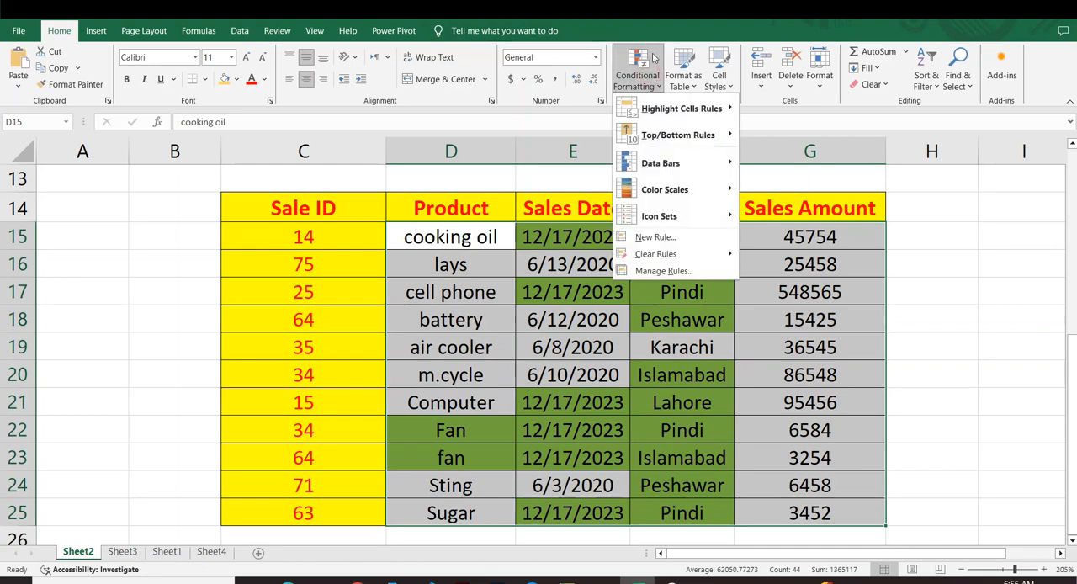
mouse_move(712, 255)
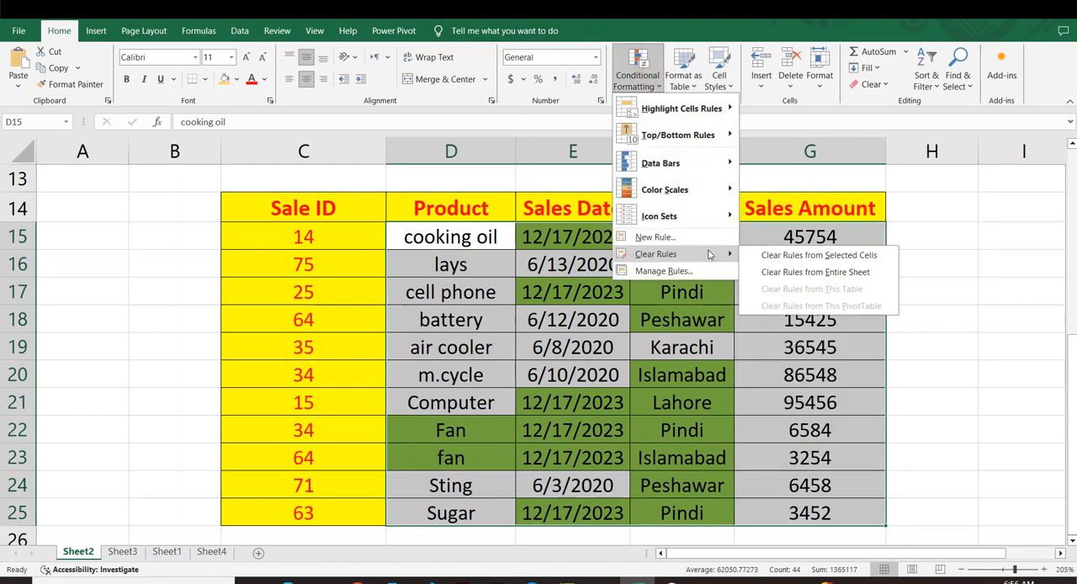
click(853, 256)
click(648, 264)
Start a Duplicate Values highlight rule on D15:G25 and set it to format Unique values.
drag(435, 234, 825, 510)
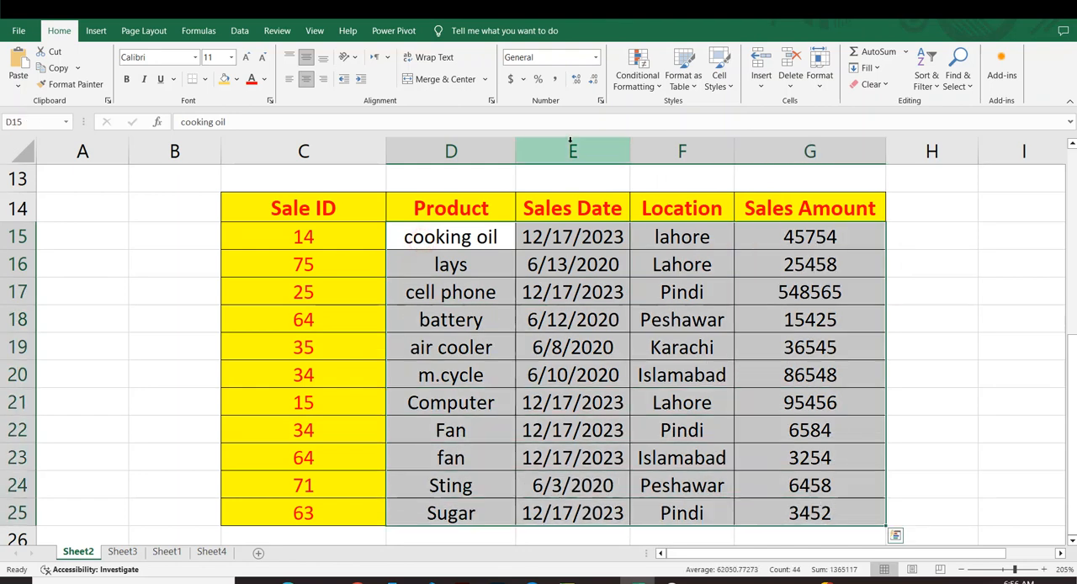
click(638, 80)
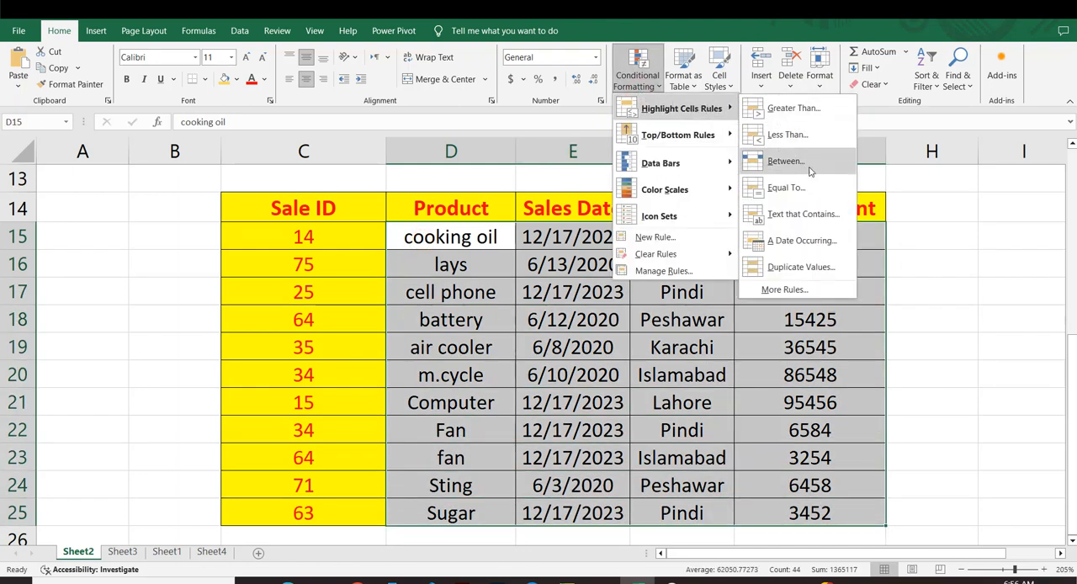
click(796, 266)
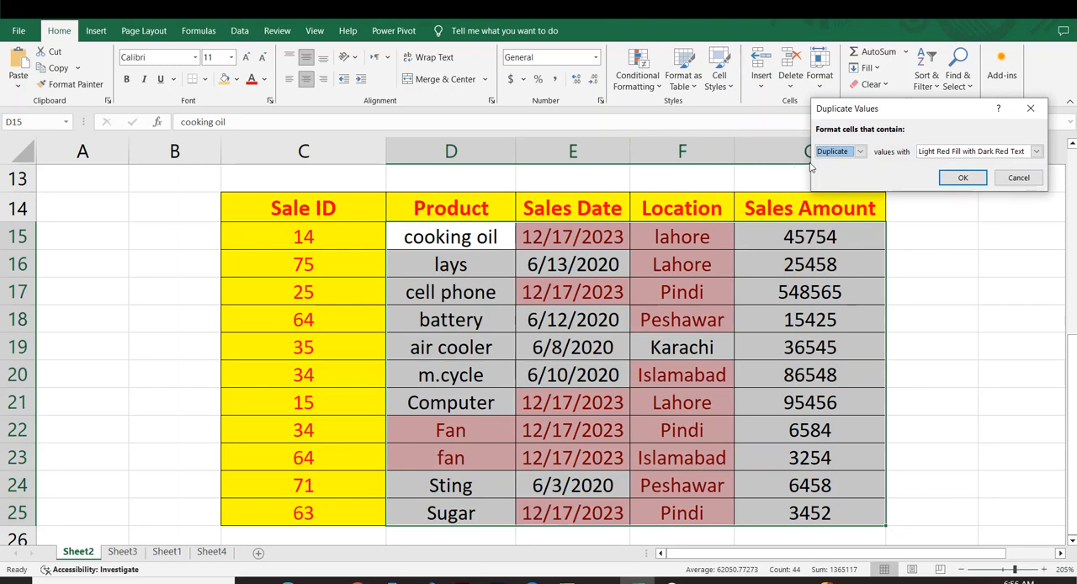
click(860, 153)
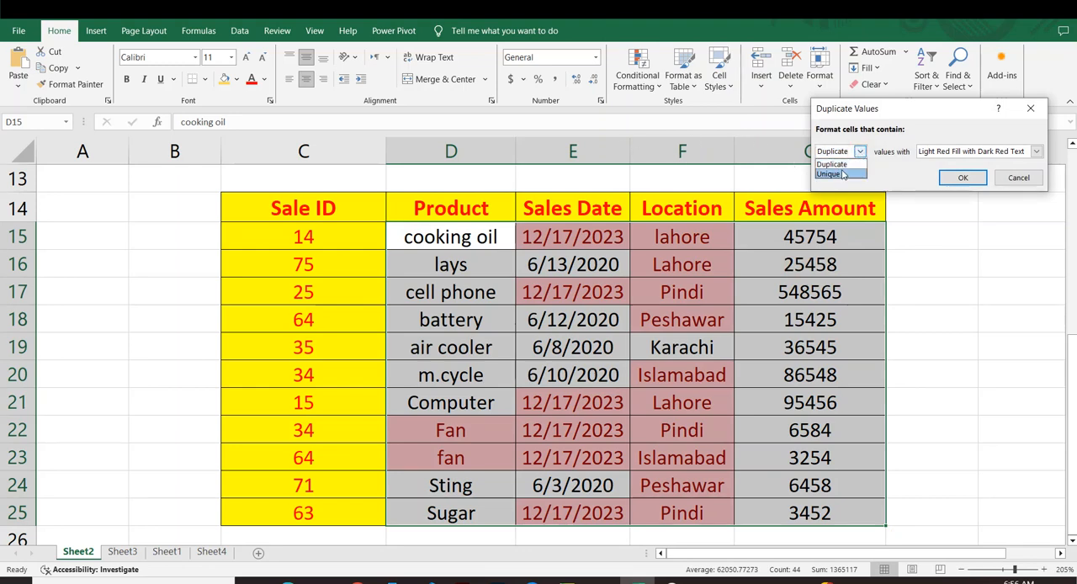
click(843, 174)
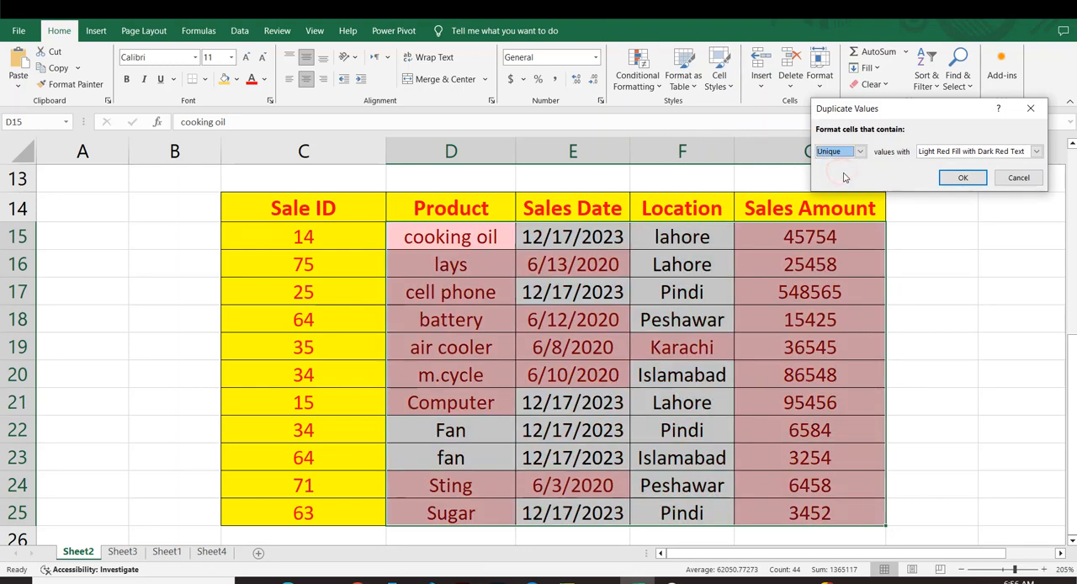
Give the unique values a custom format with a yellow fill and apply the rule.
click(1036, 151)
click(947, 222)
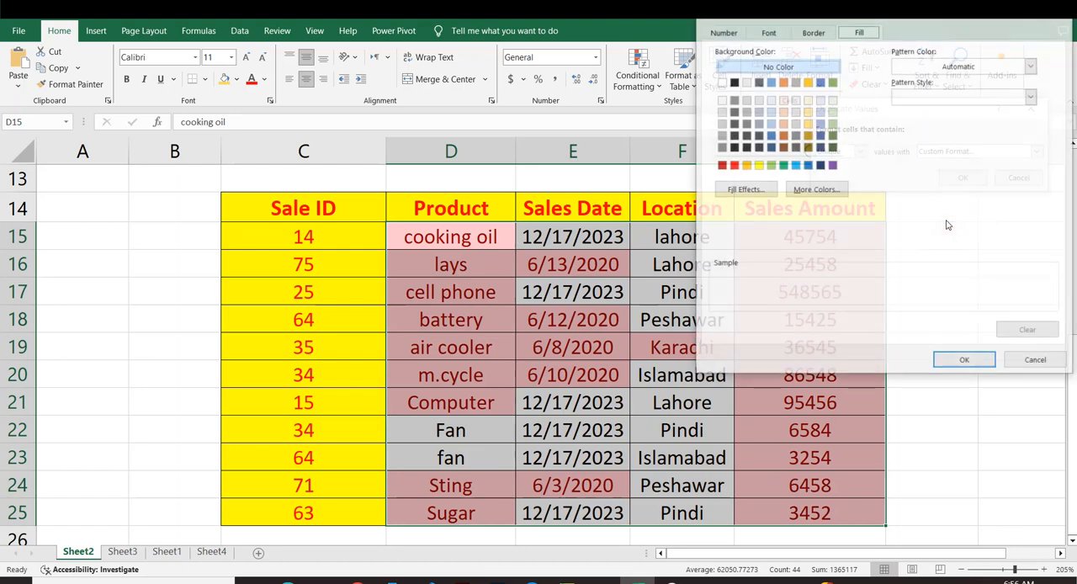
click(757, 166)
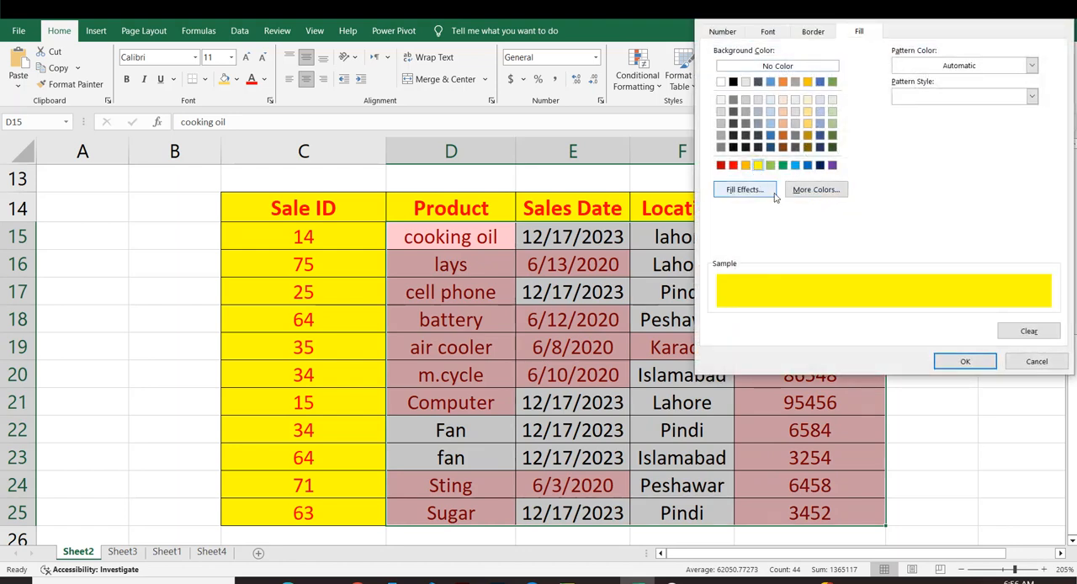
click(965, 361)
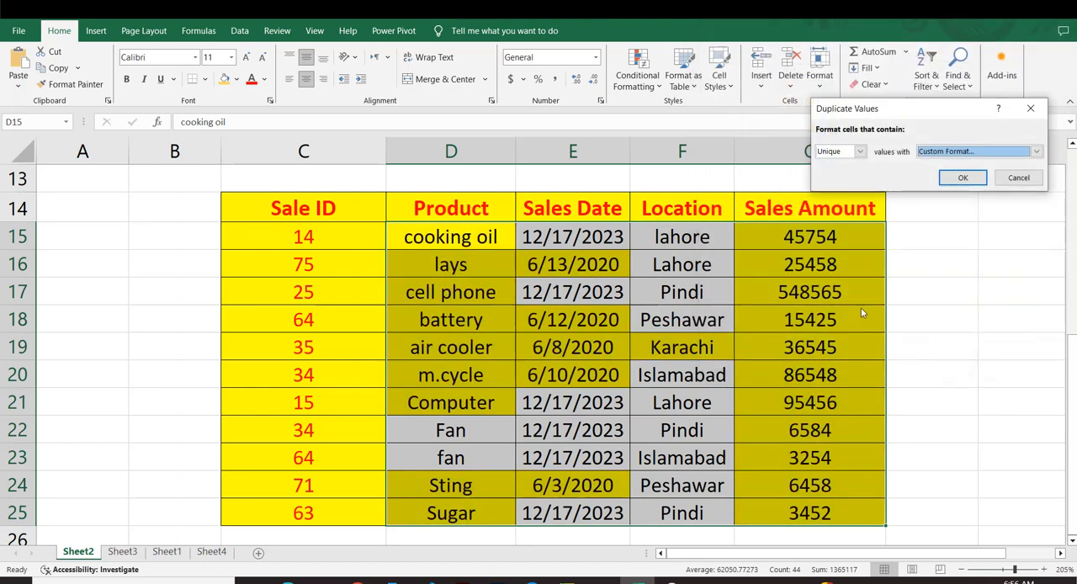
click(963, 178)
click(923, 266)
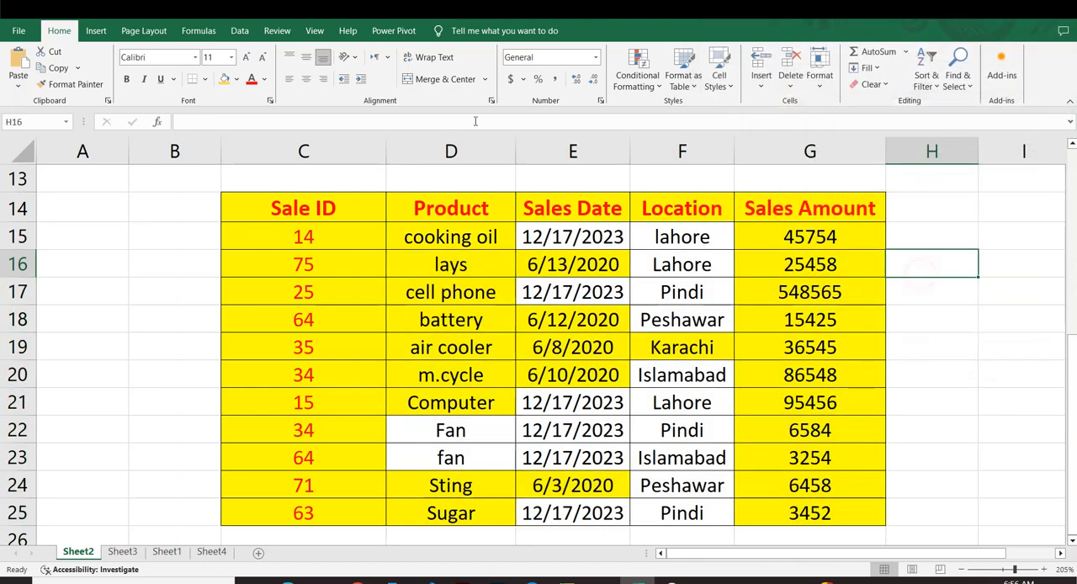
Examine which products, locations and sales amounts the unique values rule highlights and which repeated entries it skips.
drag(447, 237, 455, 402)
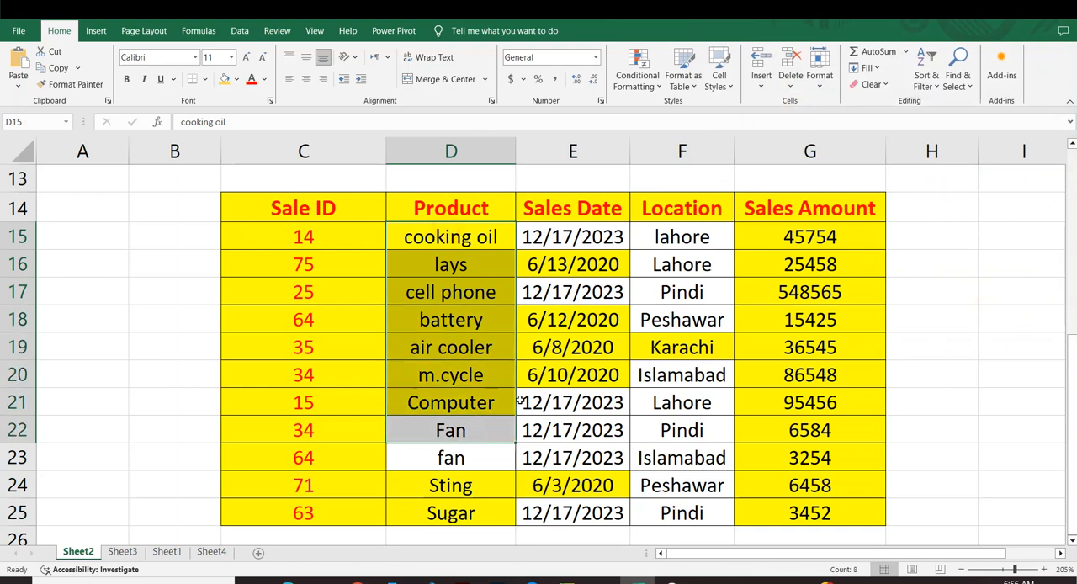
drag(682, 240, 682, 296)
drag(673, 377, 685, 478)
click(688, 353)
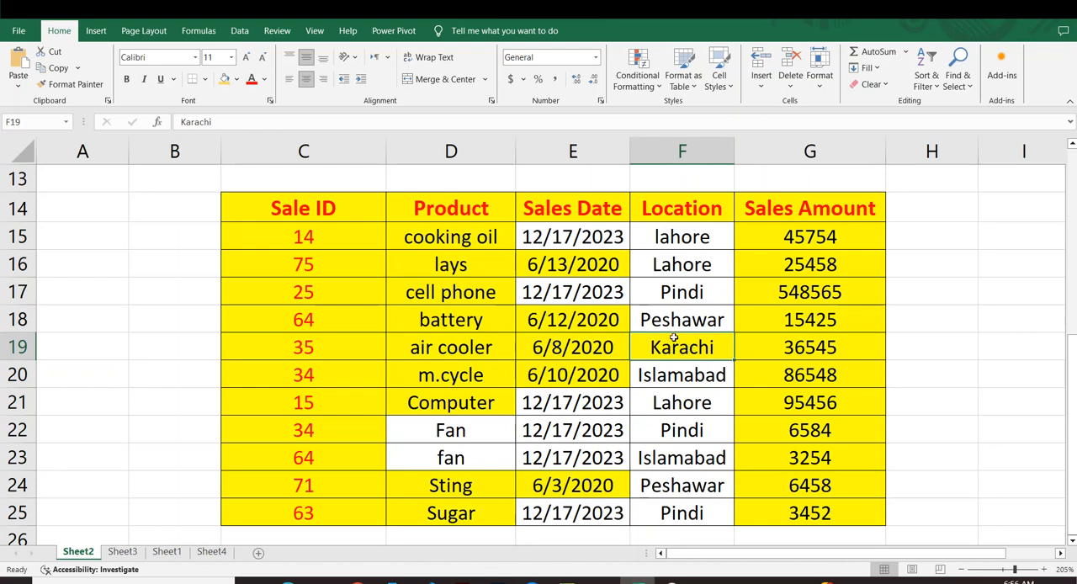
drag(682, 237, 682, 324)
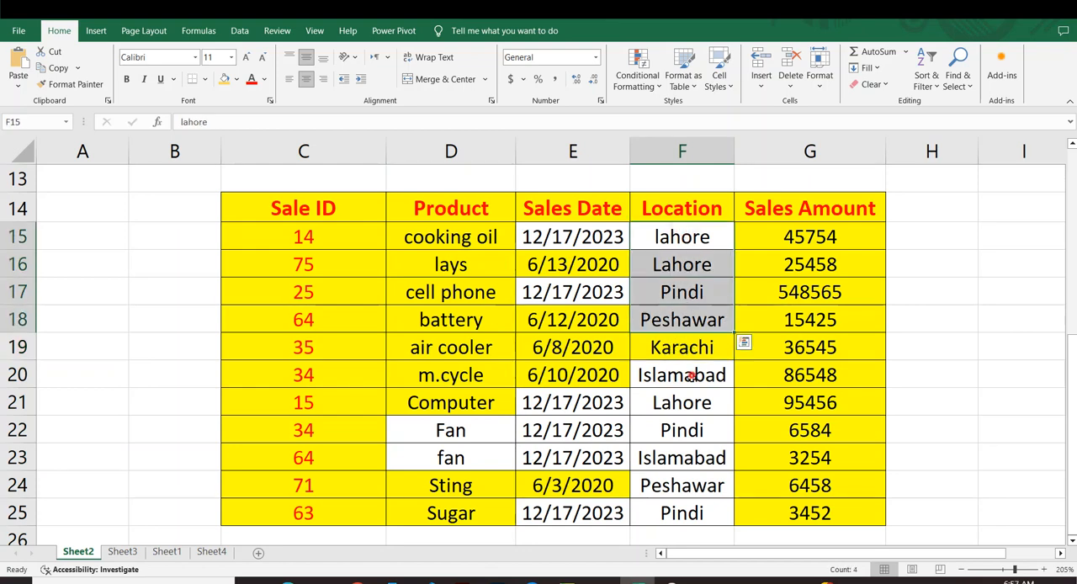
drag(692, 377, 698, 511)
click(687, 458)
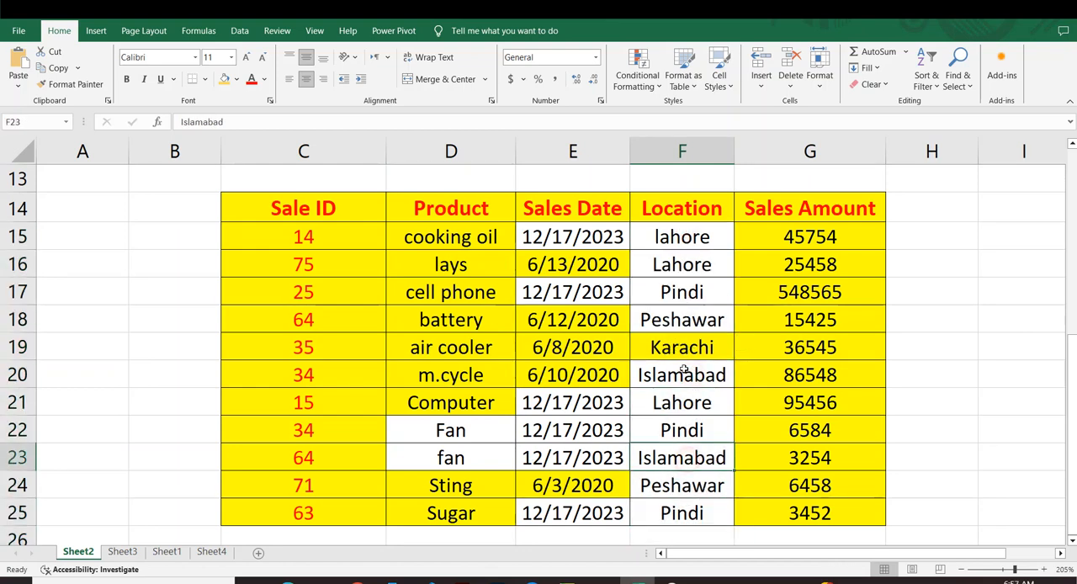
click(672, 236)
drag(668, 237, 678, 274)
click(671, 459)
click(673, 378)
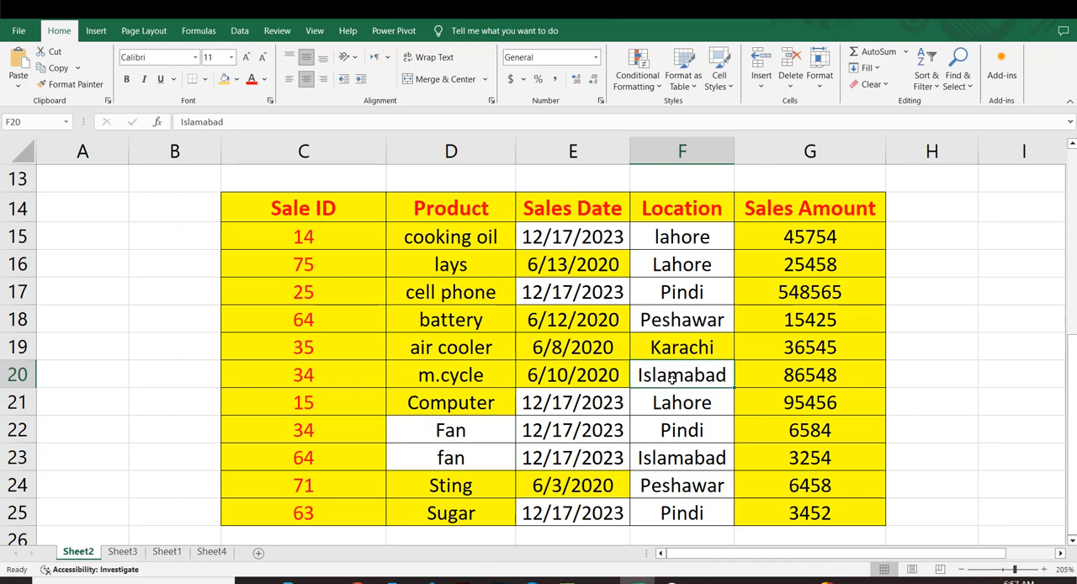
drag(803, 237, 801, 486)
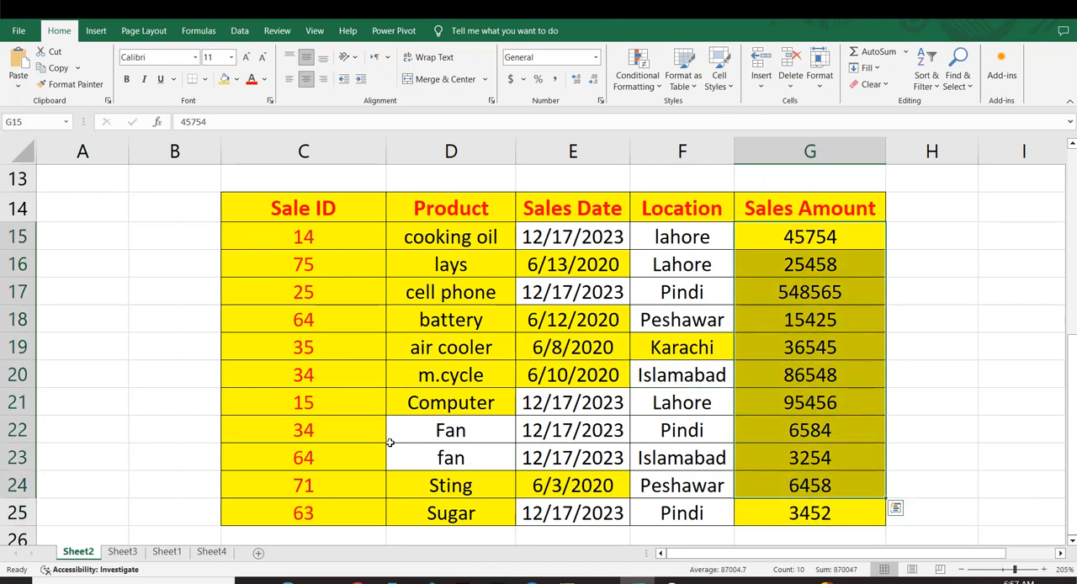
click(420, 429)
drag(444, 238, 451, 404)
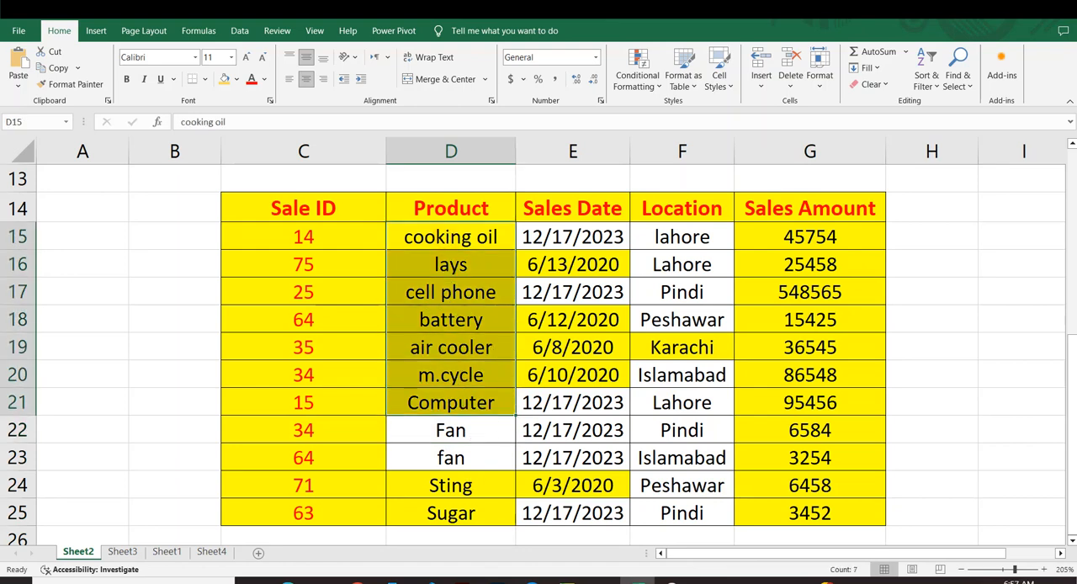
Review the Duplicate and Unique options of the Duplicate Values highlight rule for D15:D21 without applying it.
click(657, 89)
mouse_move(707, 108)
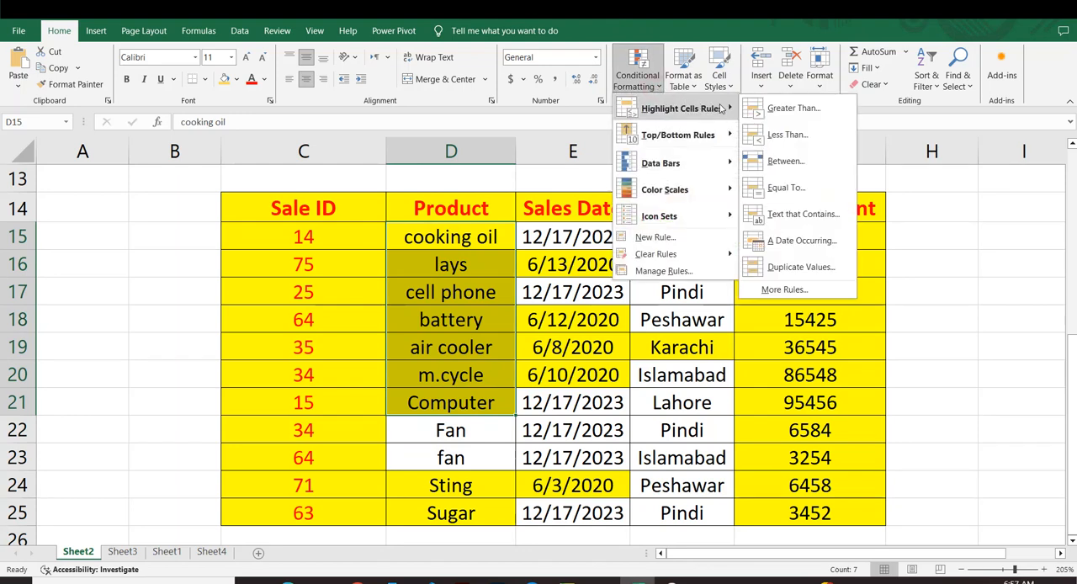
click(799, 265)
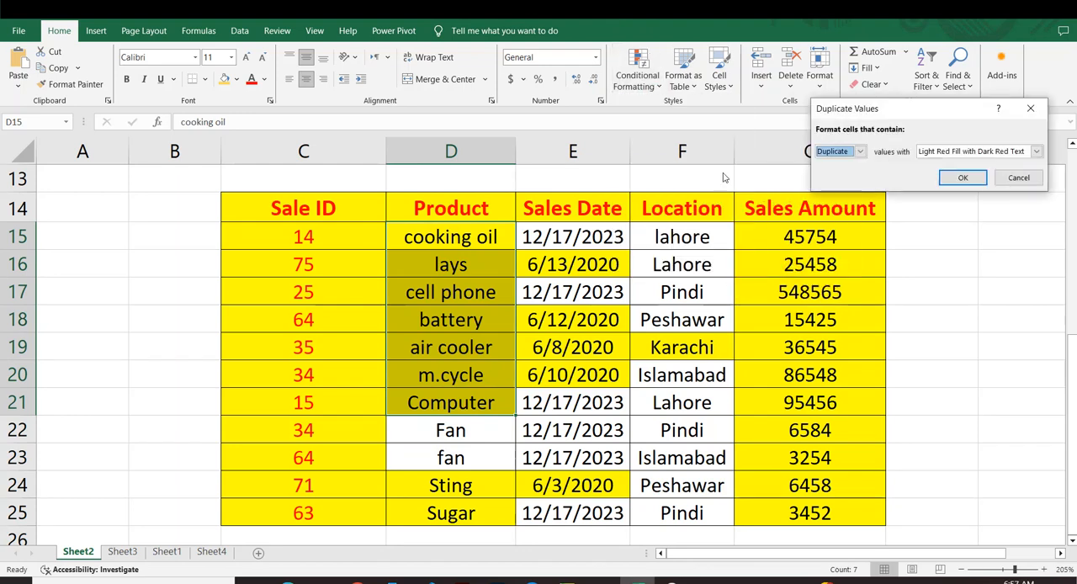
click(860, 152)
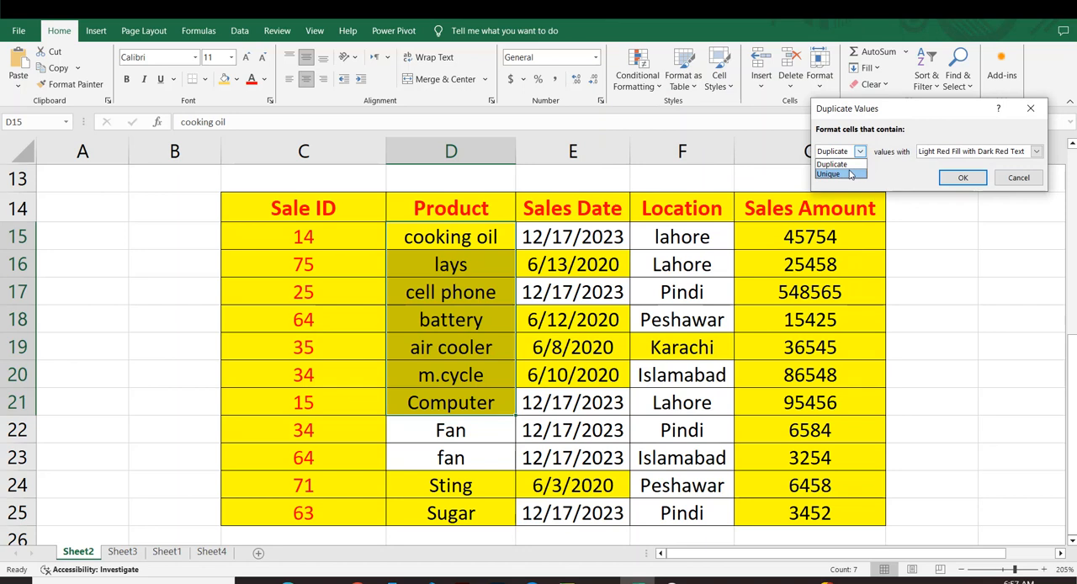
click(846, 165)
click(861, 152)
click(858, 174)
click(1019, 177)
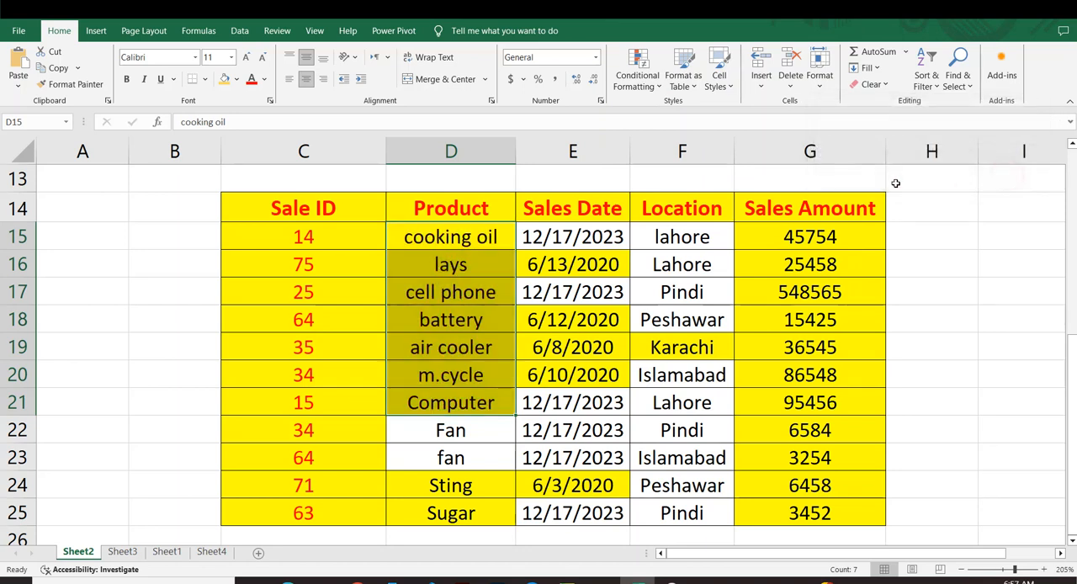
click(648, 85)
mouse_move(681, 108)
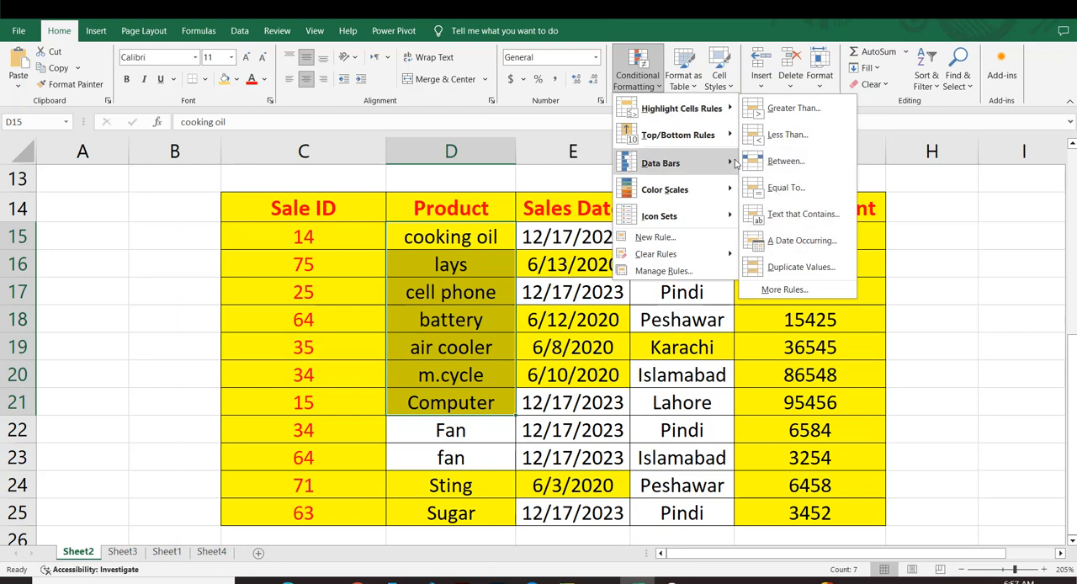
mouse_move(726, 153)
mouse_move(726, 134)
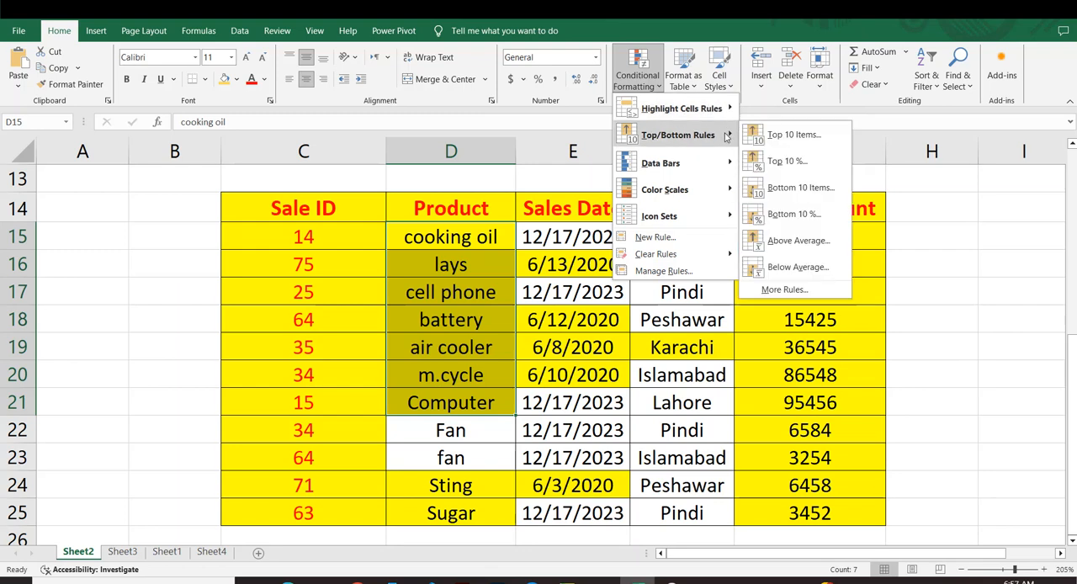
click(701, 370)
click(747, 351)
scroll(800, 349, down, 2)
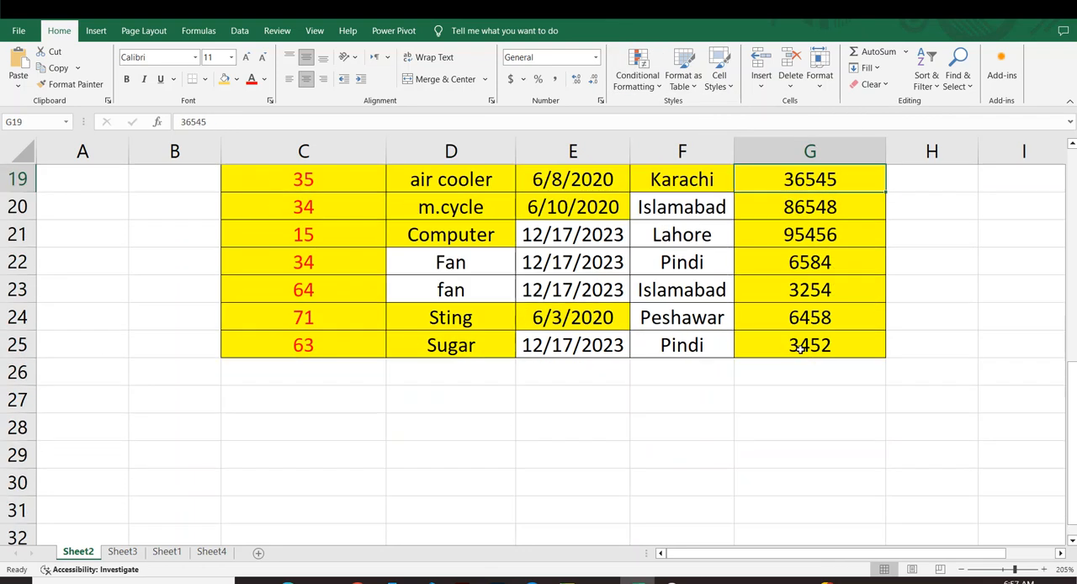
Undo the yellow unique values rule and the preceding clearing of rules on the sales table cells D15:G25.
scroll(800, 347, up, 2)
key(ctrl+z)
key(ctrl+z)
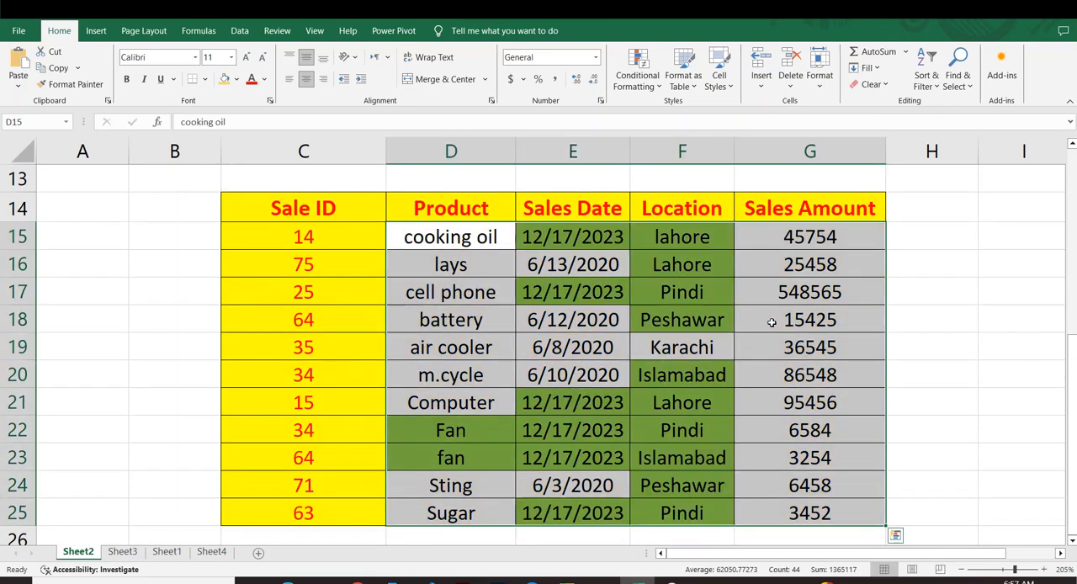
Start a Top 10 Items rule on the candidates' Marks cells E4:E10 and set it to the top 5.
scroll(715, 303, up, 4)
click(738, 299)
click(588, 262)
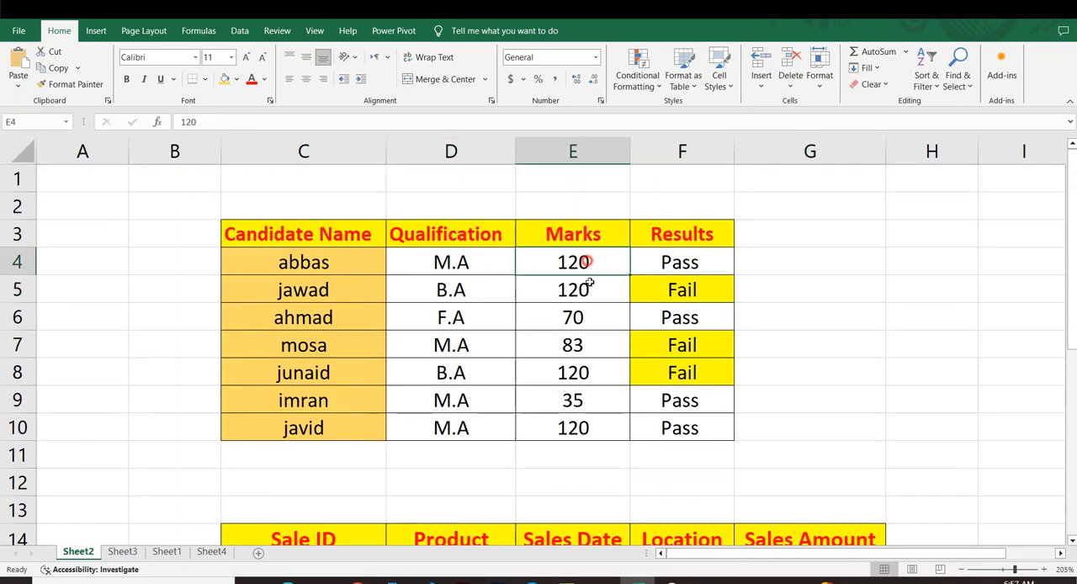
drag(589, 263, 599, 425)
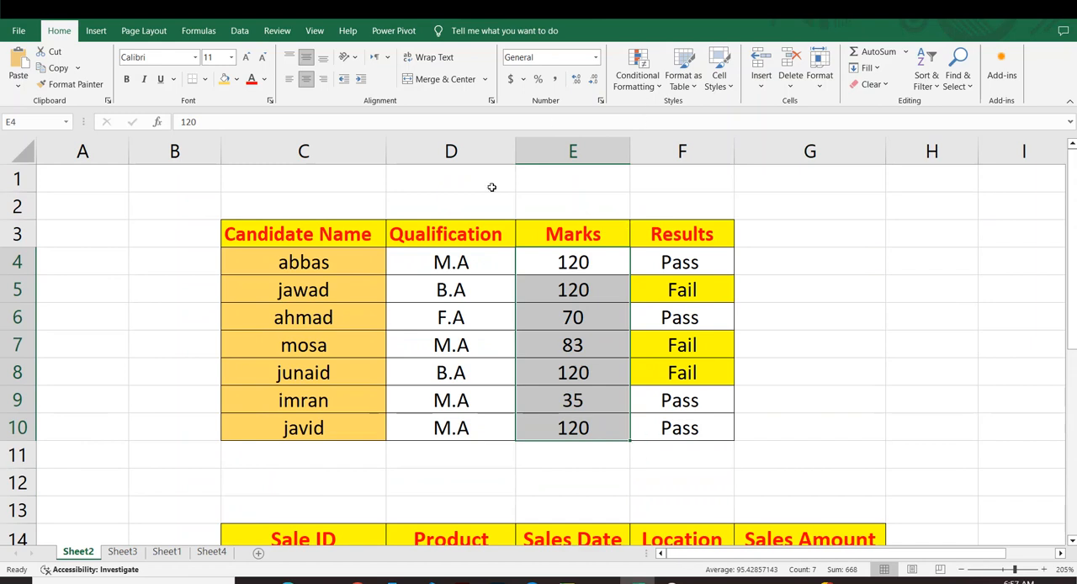
click(658, 87)
mouse_move(716, 138)
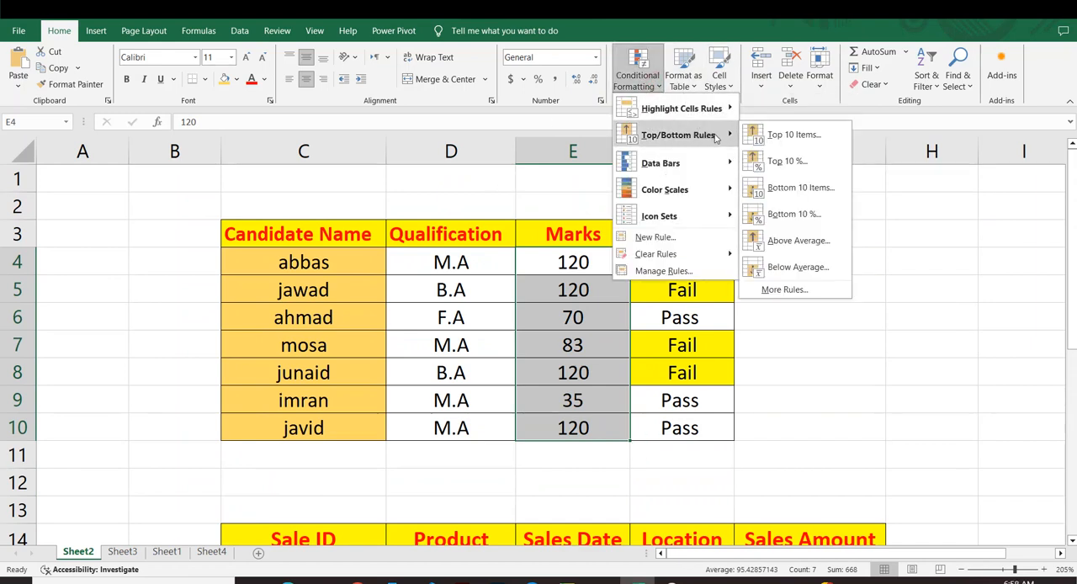
click(790, 137)
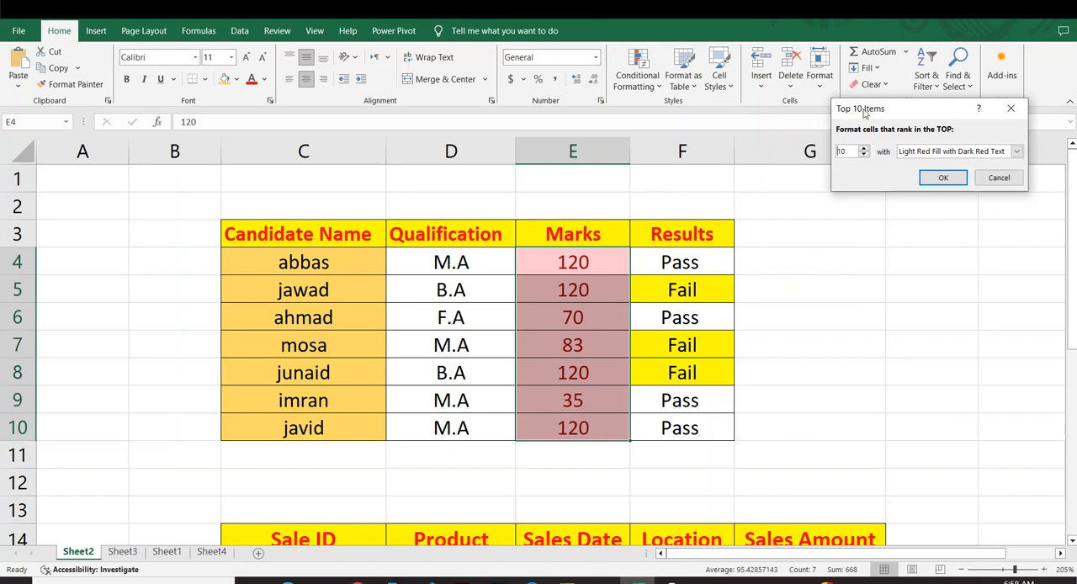
click(864, 155)
click(864, 156)
click(863, 155)
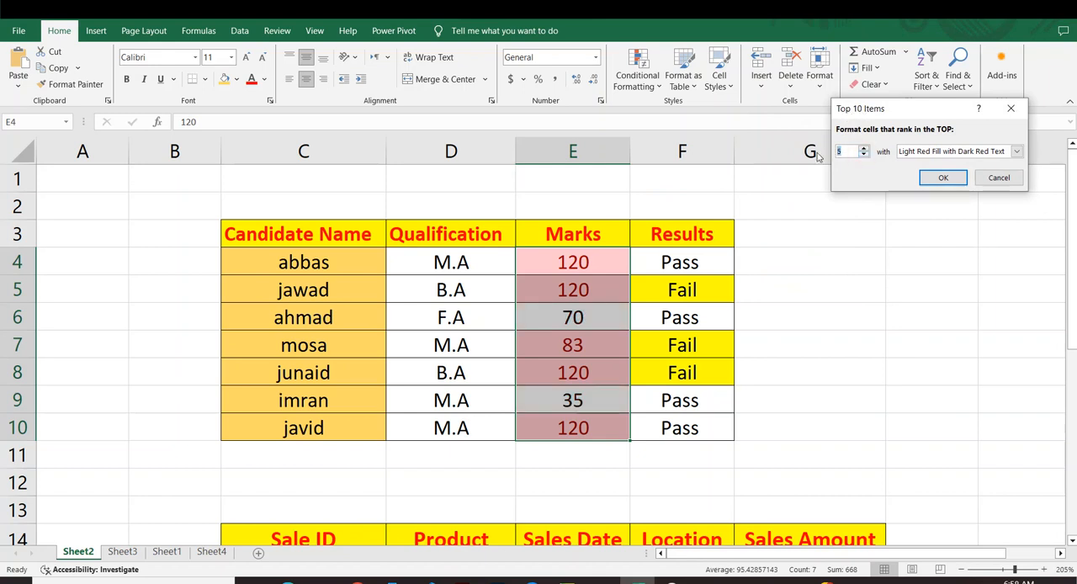
Give the top 5 marks a custom format with a light green fill and apply the rule.
click(1017, 151)
click(954, 222)
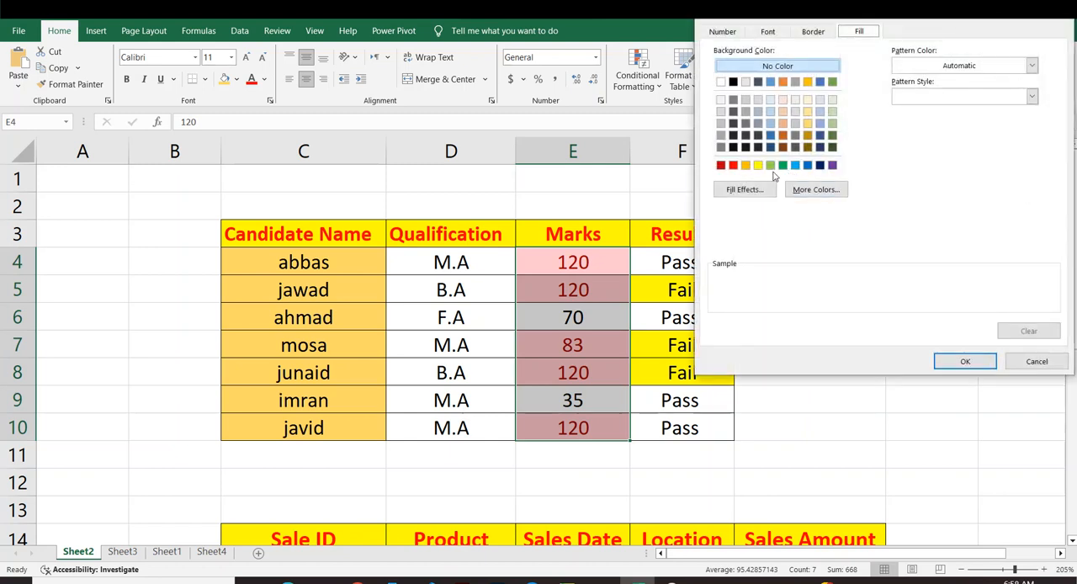
click(770, 165)
click(959, 360)
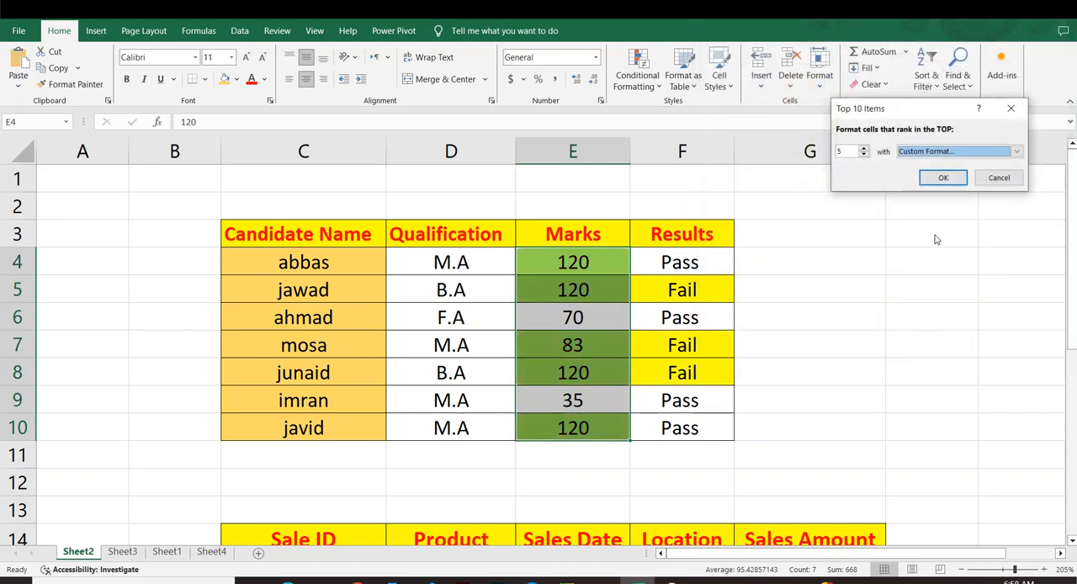
click(935, 178)
click(926, 262)
Examine which values in the Marks column the top 5 rule highlights and how it treats repeated marks.
drag(538, 253, 572, 427)
click(764, 392)
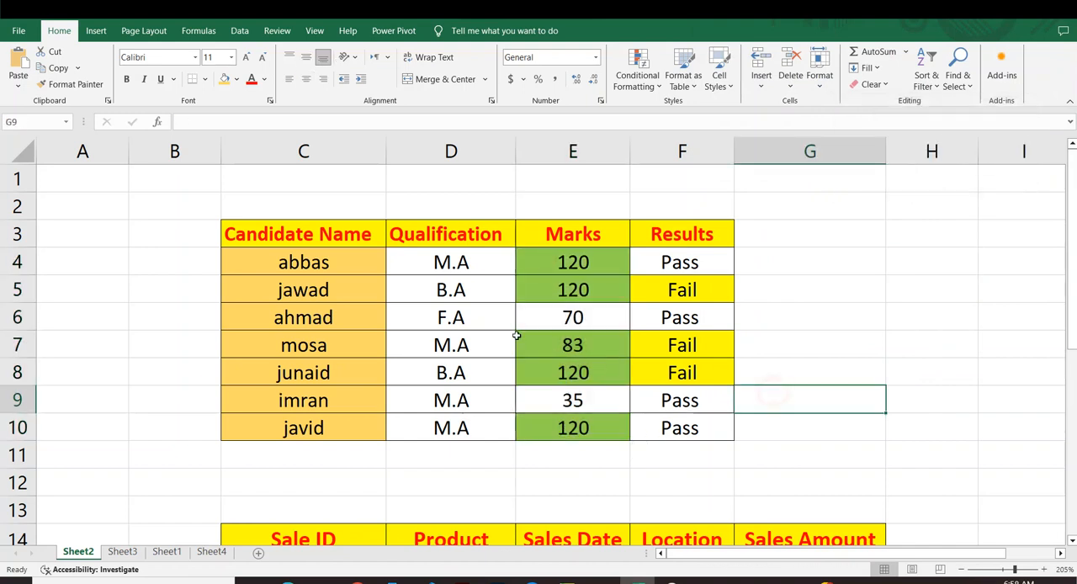
click(557, 262)
click(567, 344)
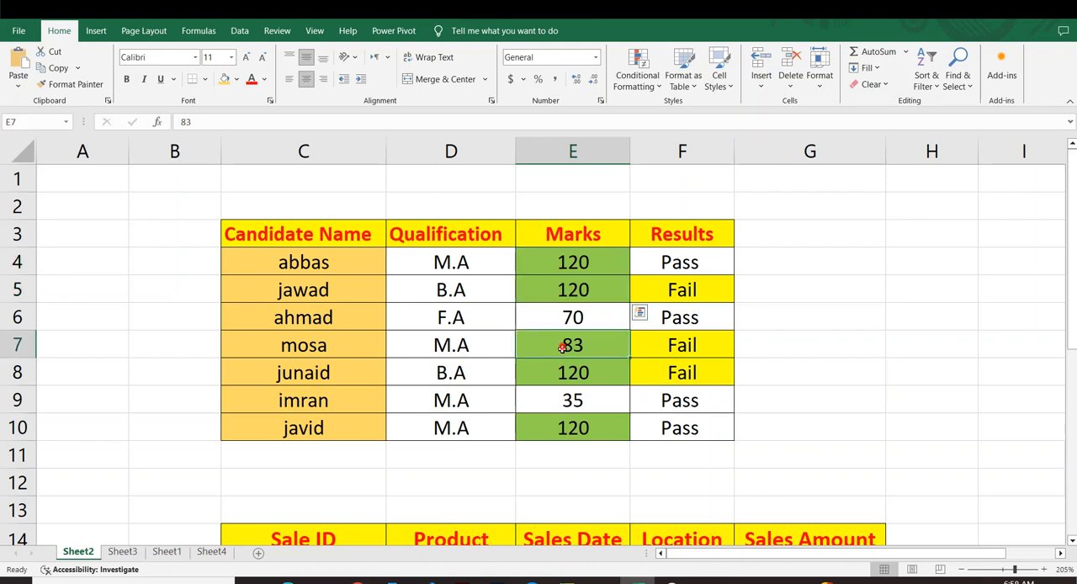
click(754, 342)
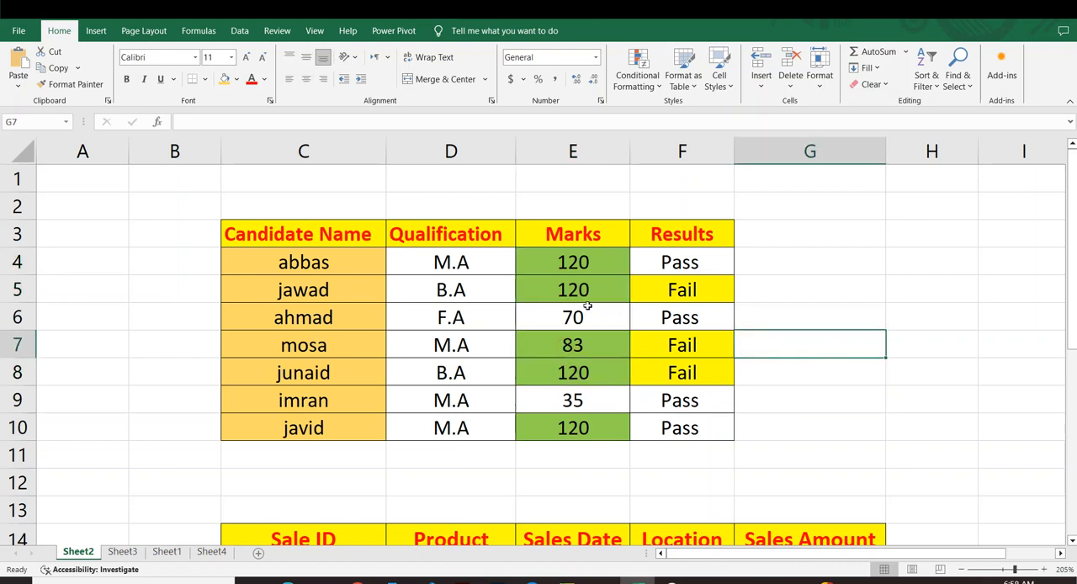
drag(564, 262, 569, 292)
drag(564, 351, 569, 398)
click(796, 365)
Start a Bottom 10 Items rule on the Marks cells E4:E10 and set it to the bottom 3.
drag(589, 264, 592, 426)
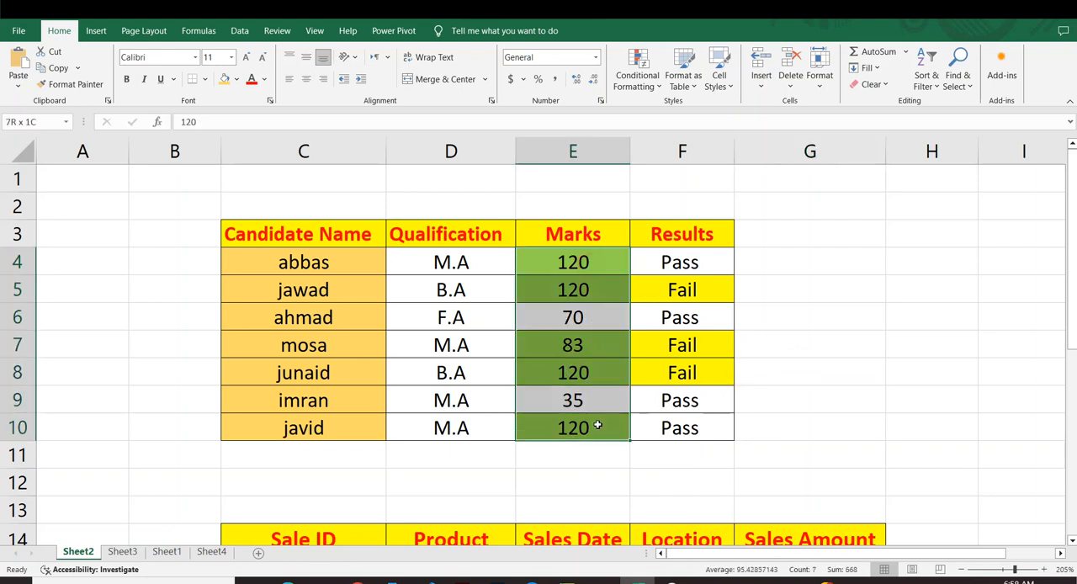
click(637, 77)
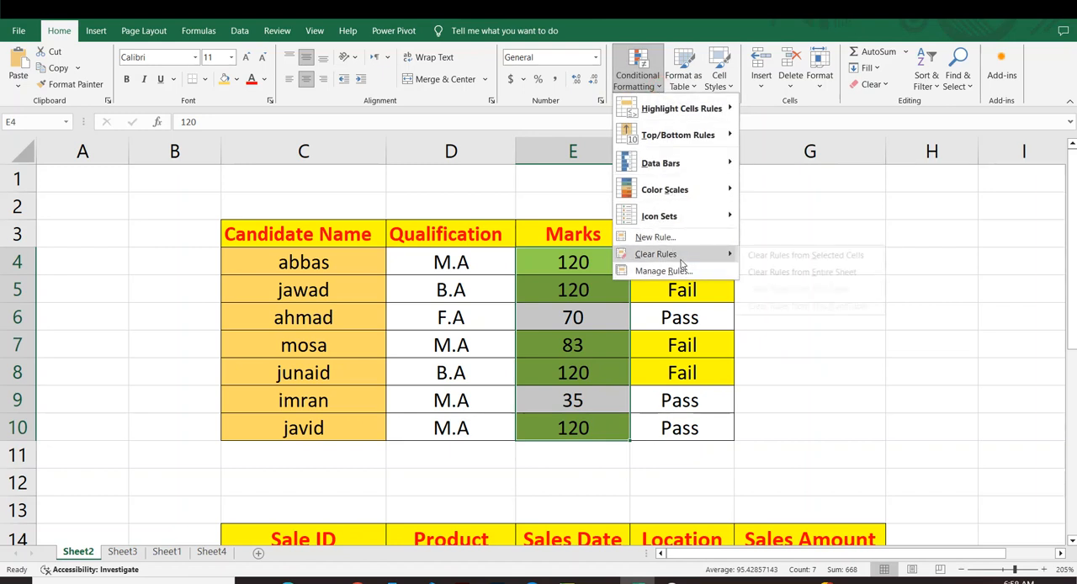
mouse_move(685, 118)
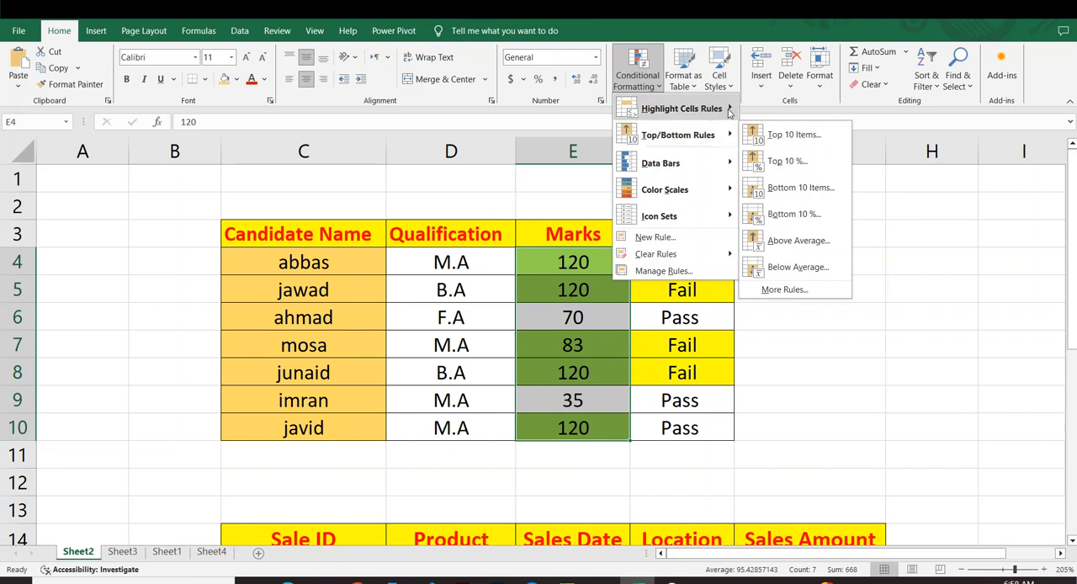
mouse_move(732, 133)
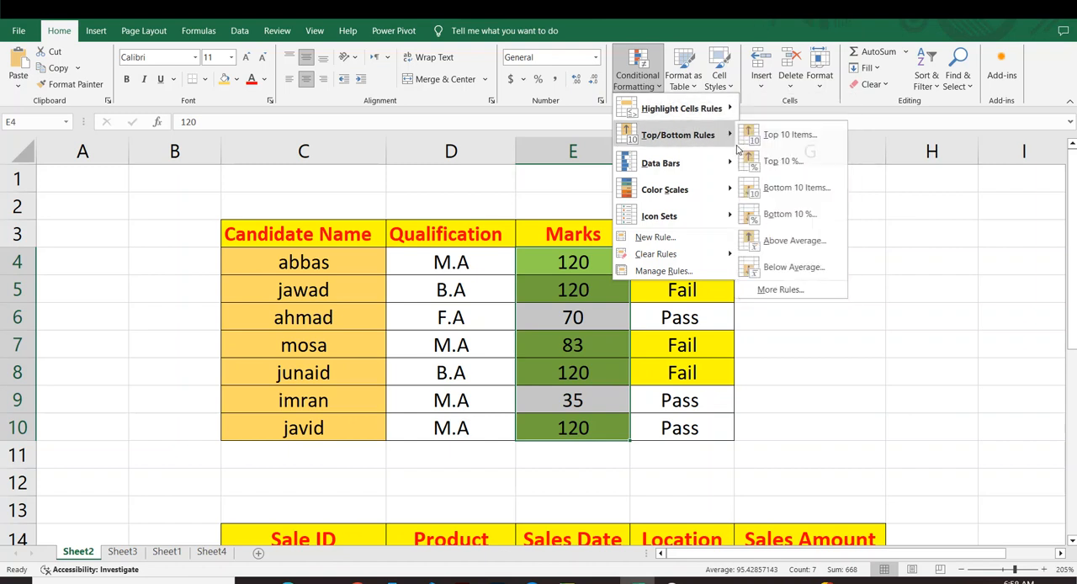
click(780, 187)
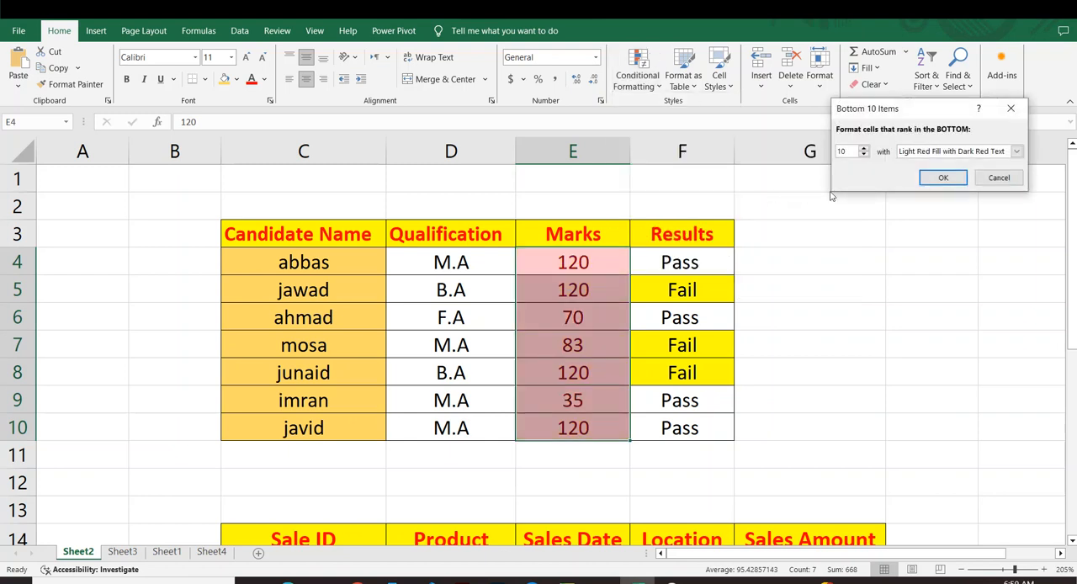
click(863, 156)
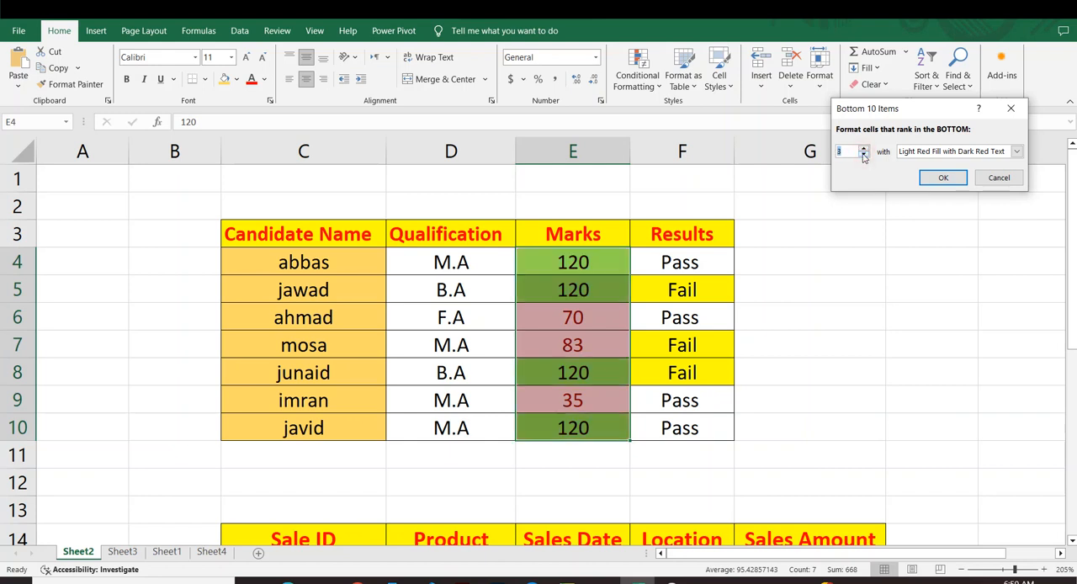
Give the bottom 3 marks a custom format with a yellow fill and apply the rule.
click(1018, 151)
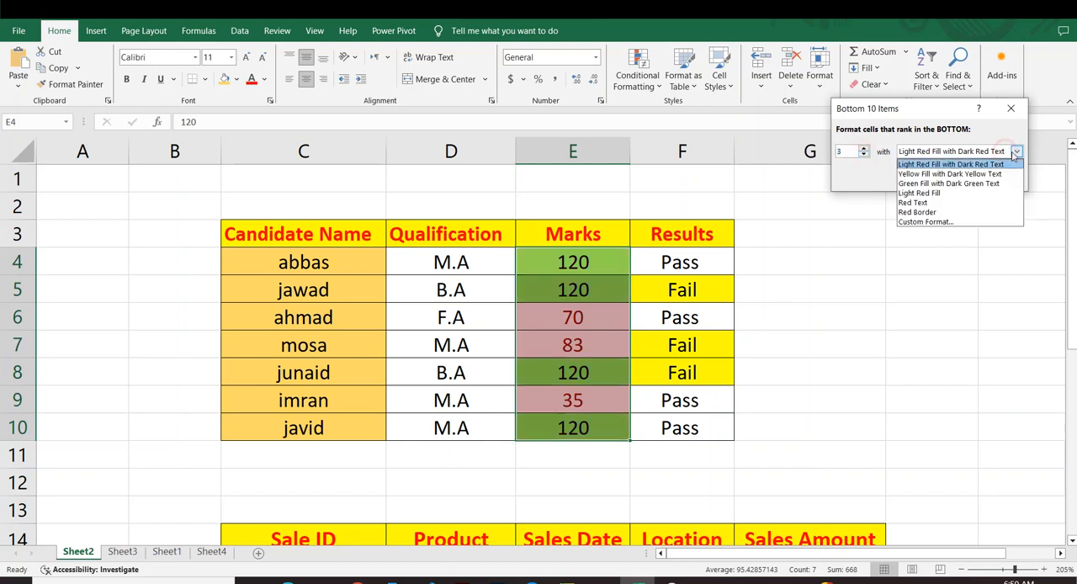
click(924, 223)
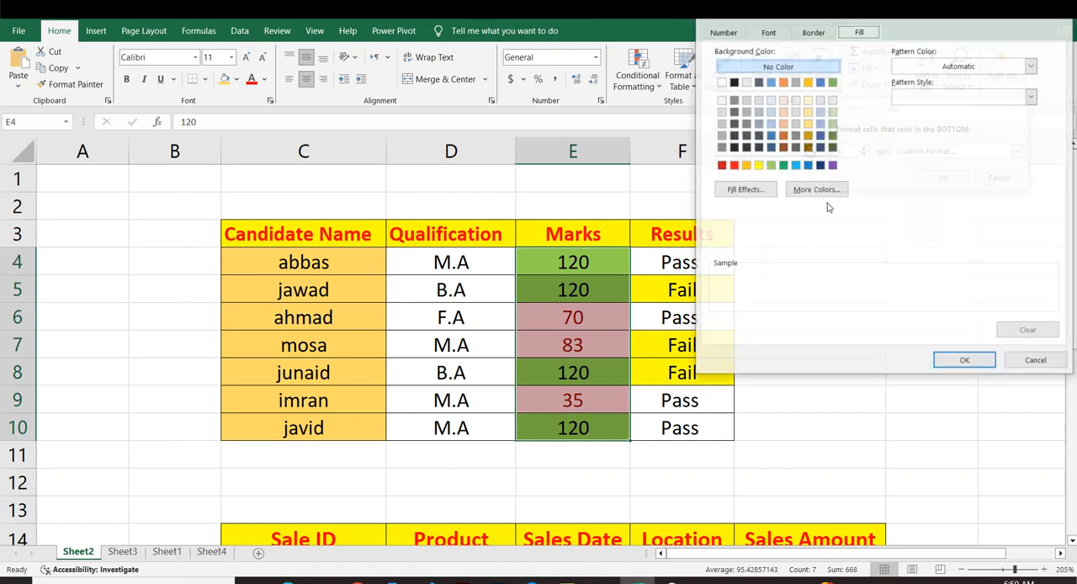
click(758, 165)
click(966, 362)
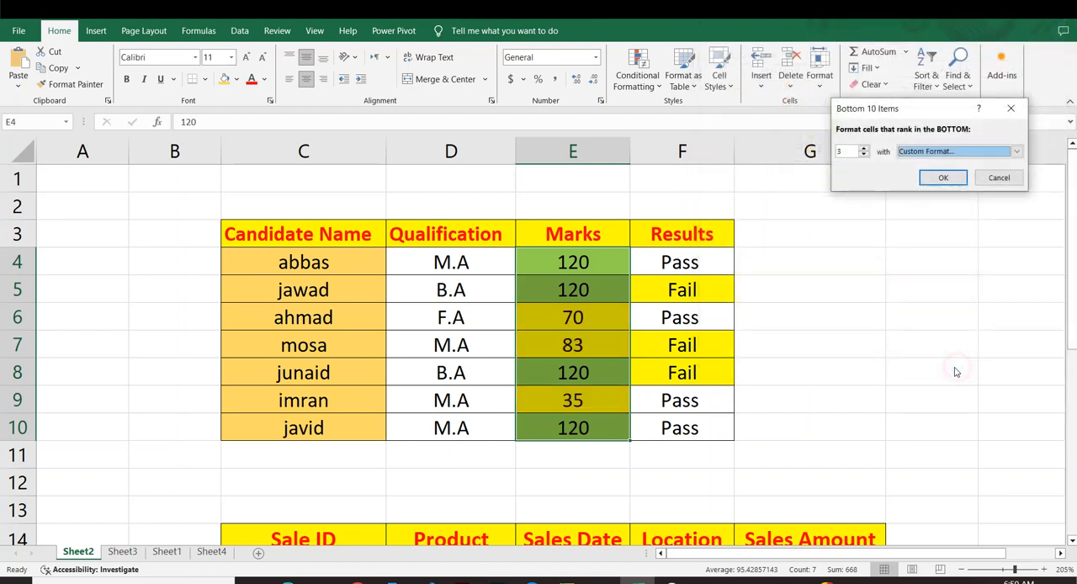
click(934, 181)
click(858, 286)
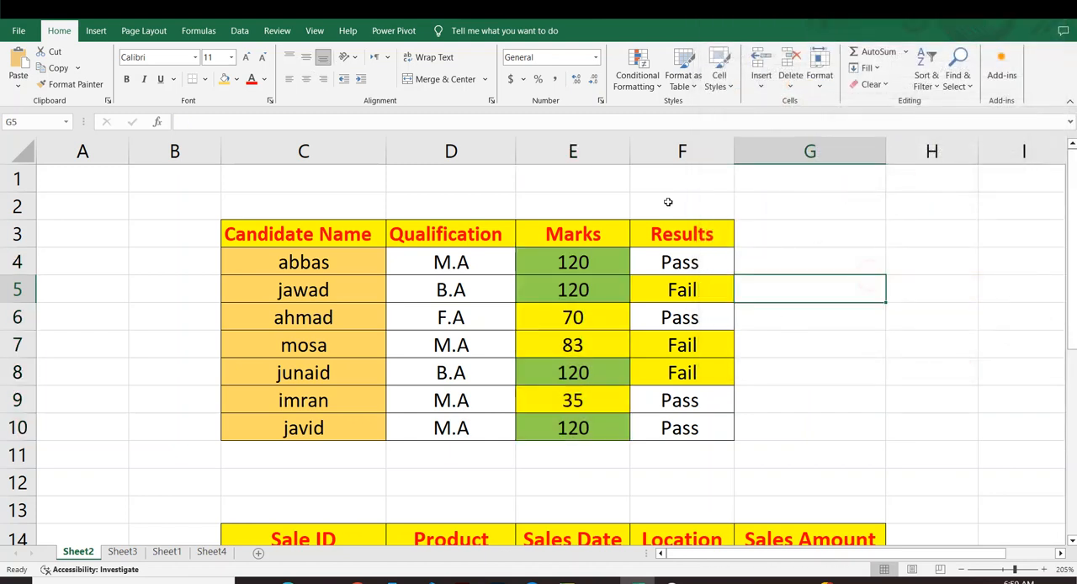
Examine which values in the Marks column the bottom 3 rule highlights.
drag(589, 318, 575, 335)
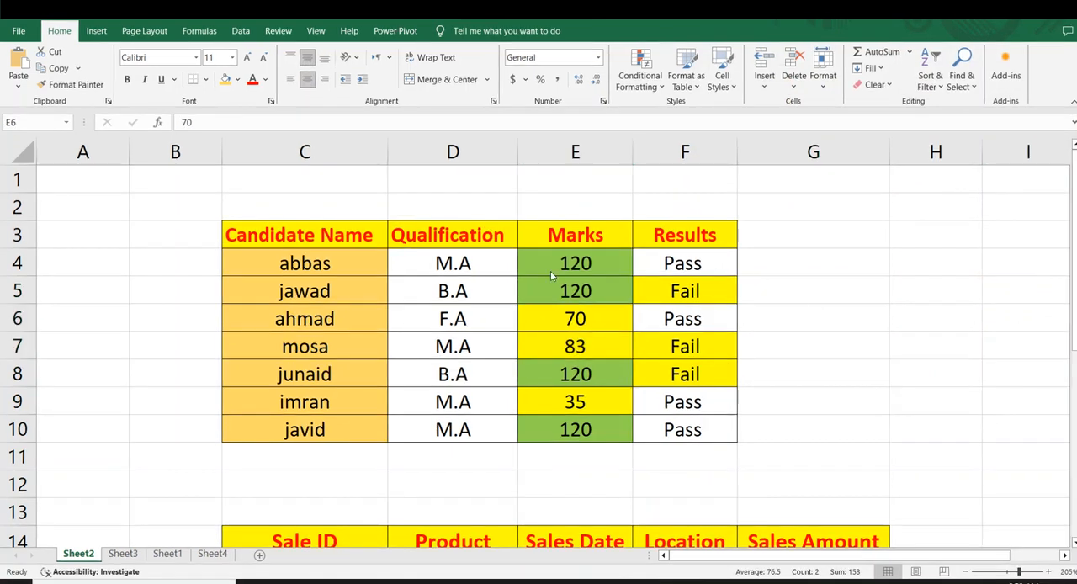
click(652, 439)
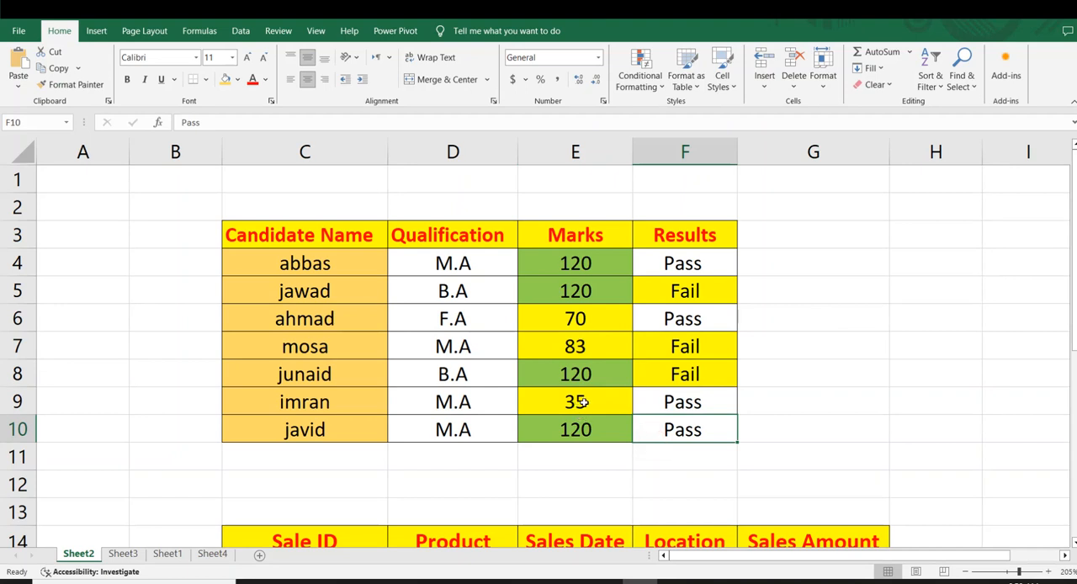
click(580, 402)
click(572, 324)
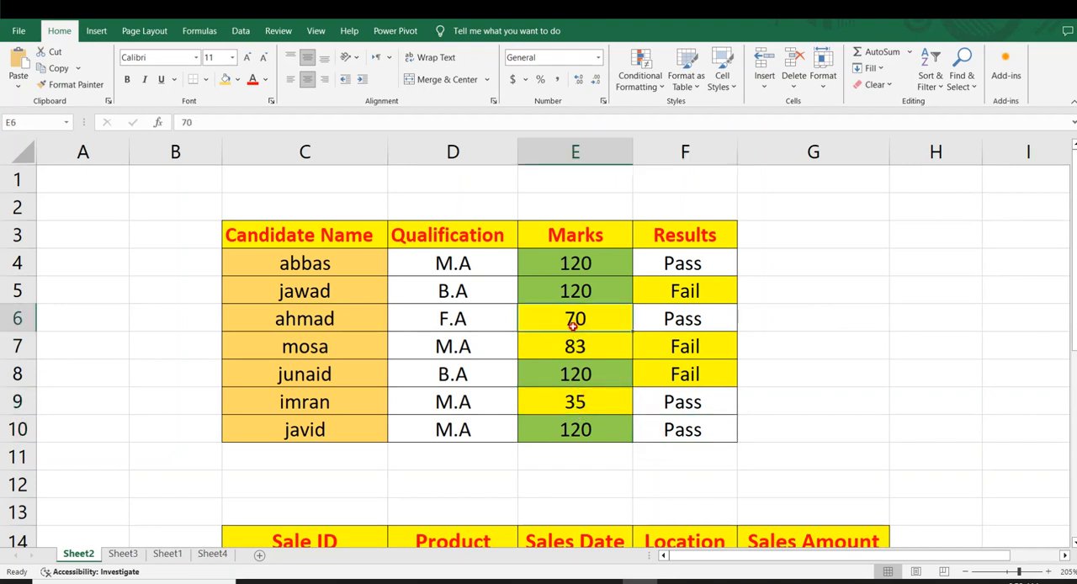
click(876, 353)
click(929, 357)
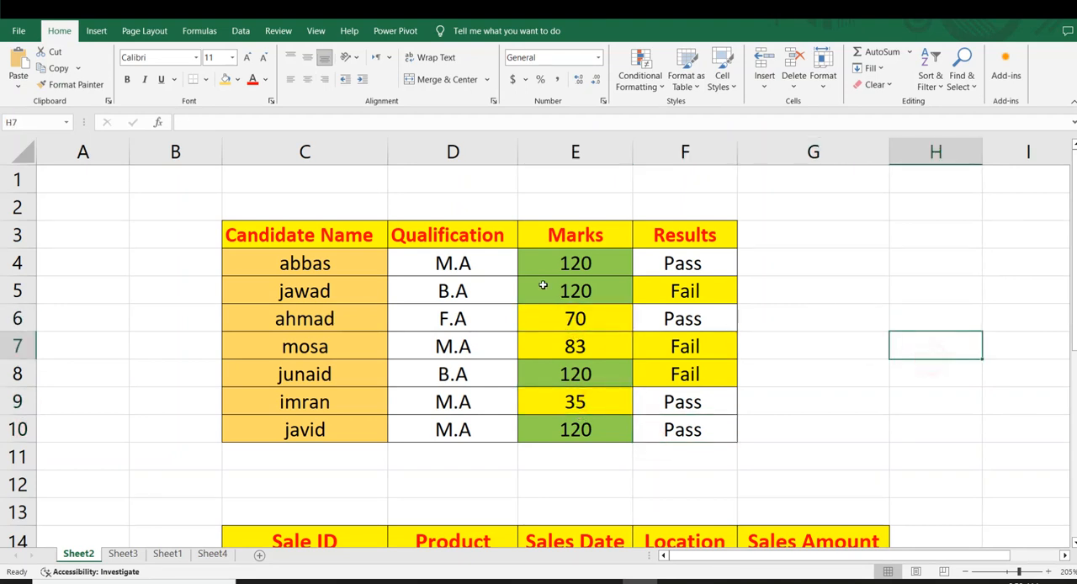
Clear the conditional formatting rules from the Marks cells E4:E10.
drag(543, 271, 569, 415)
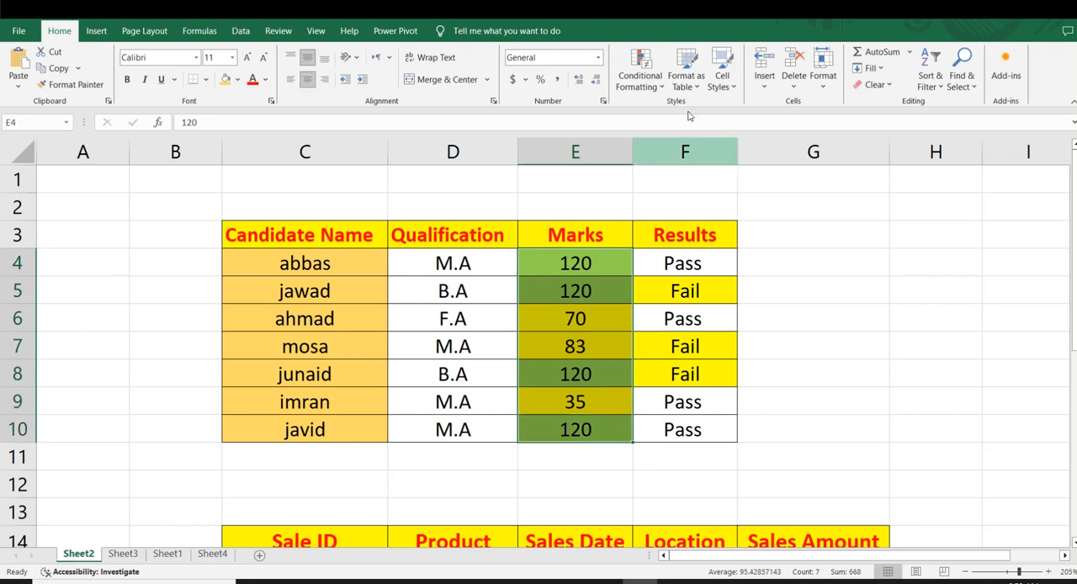
click(664, 82)
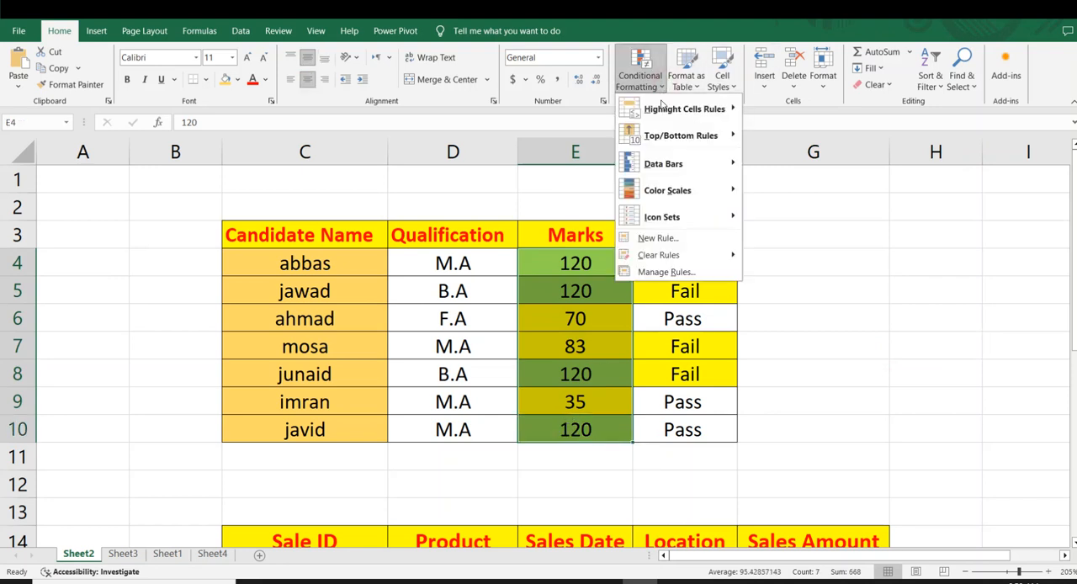
mouse_move(726, 264)
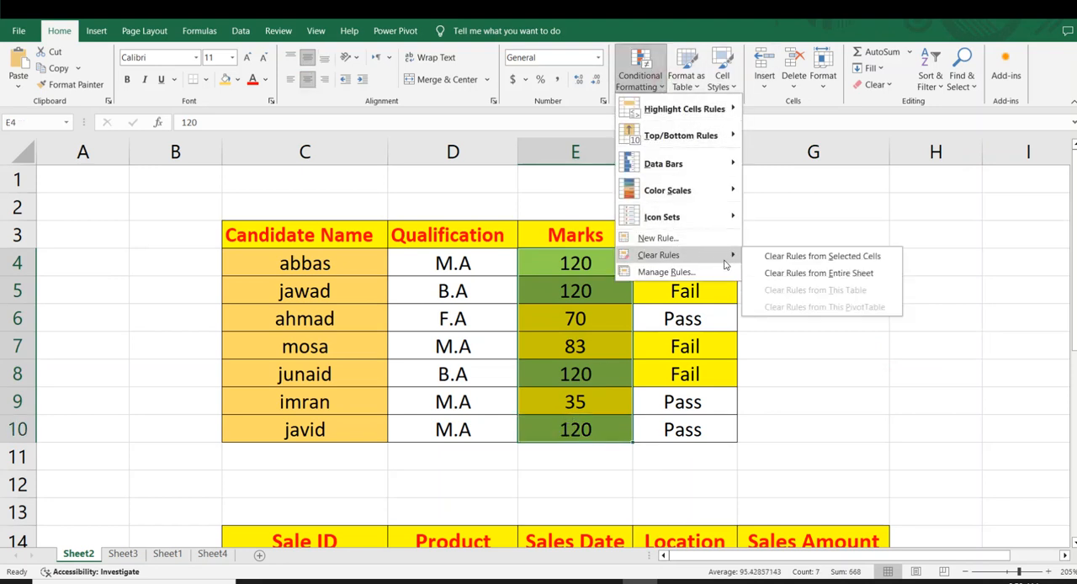
click(787, 258)
drag(894, 268, 800, 265)
drag(569, 271, 589, 421)
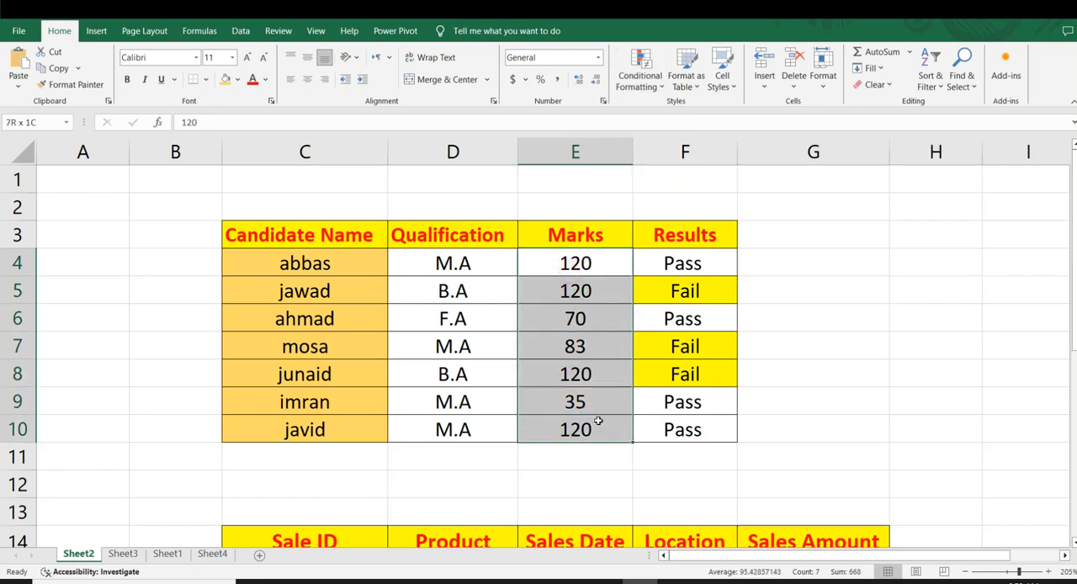
click(659, 93)
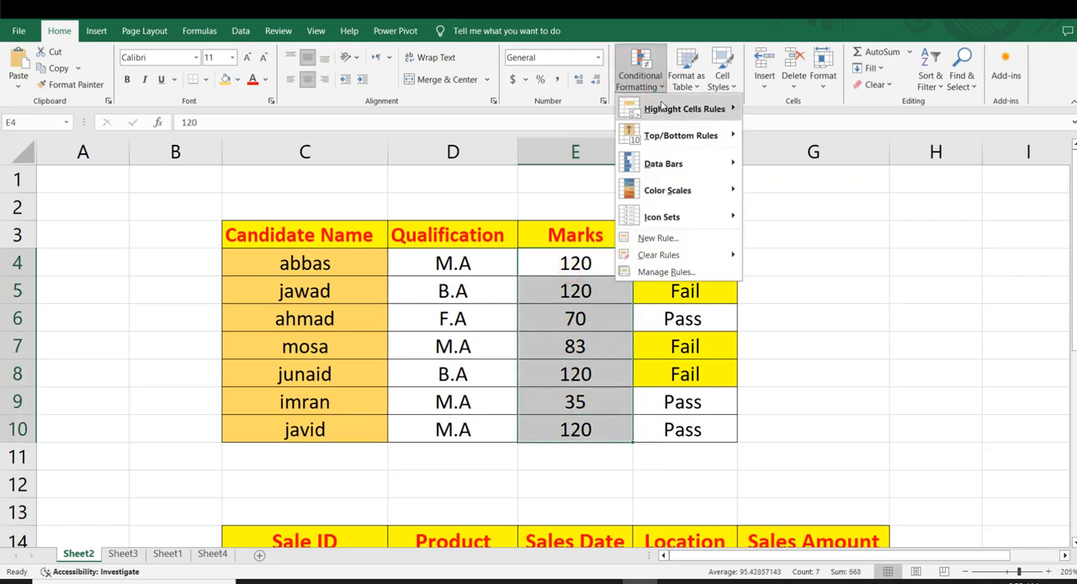
mouse_move(682, 136)
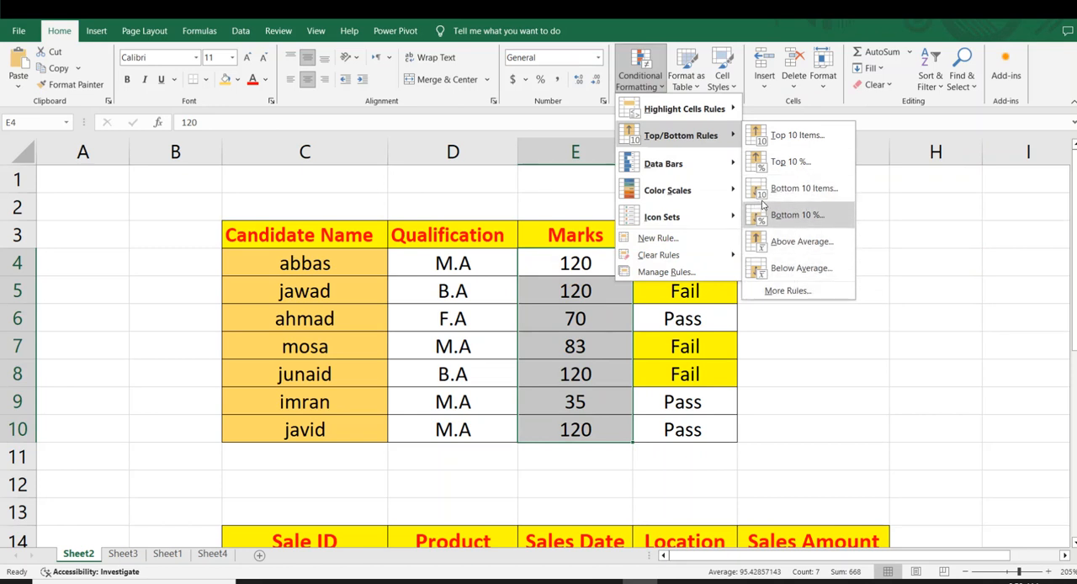
click(792, 236)
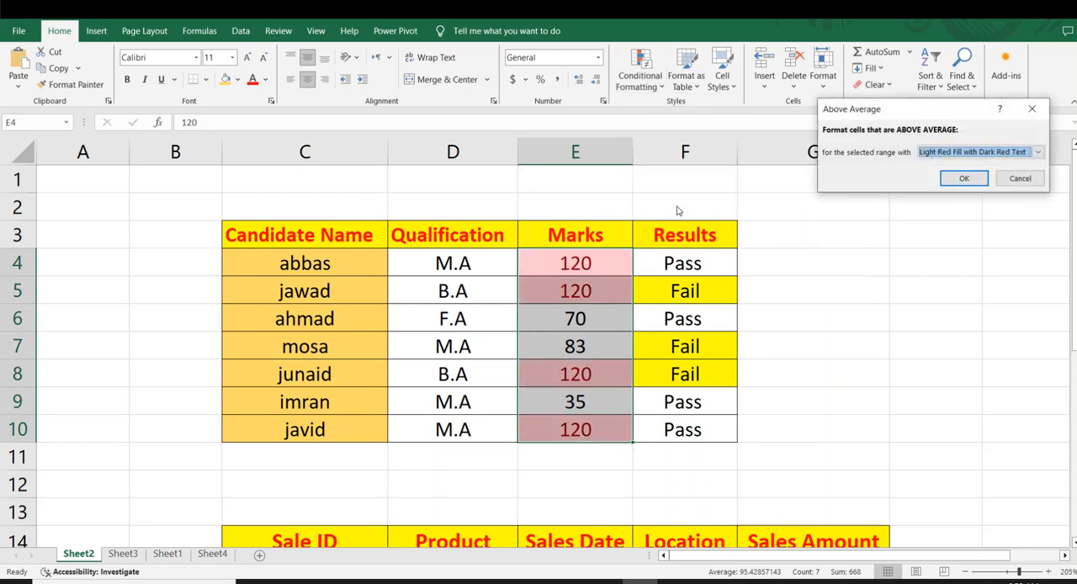
click(1038, 152)
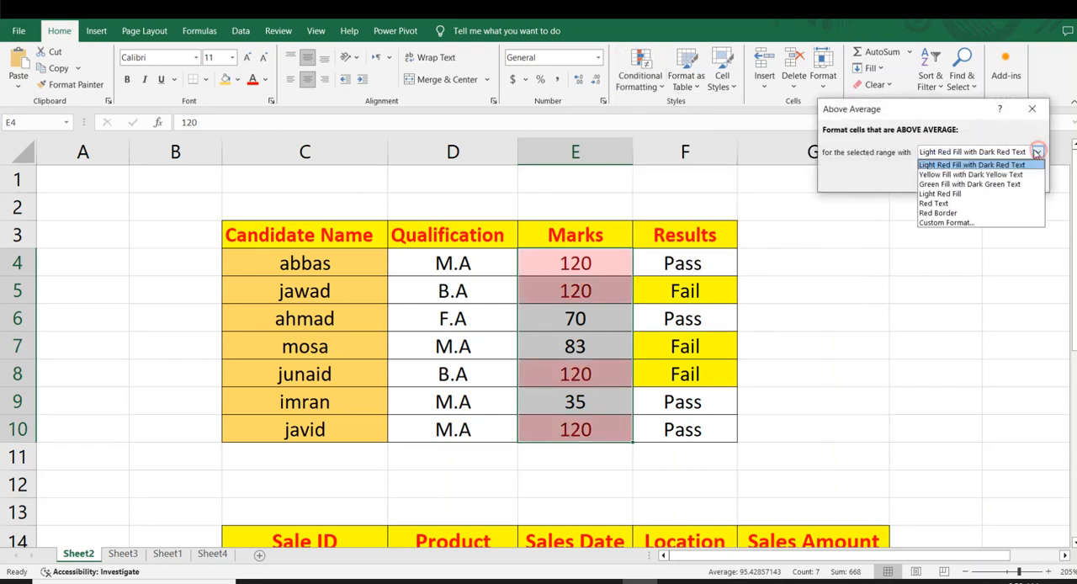
click(964, 223)
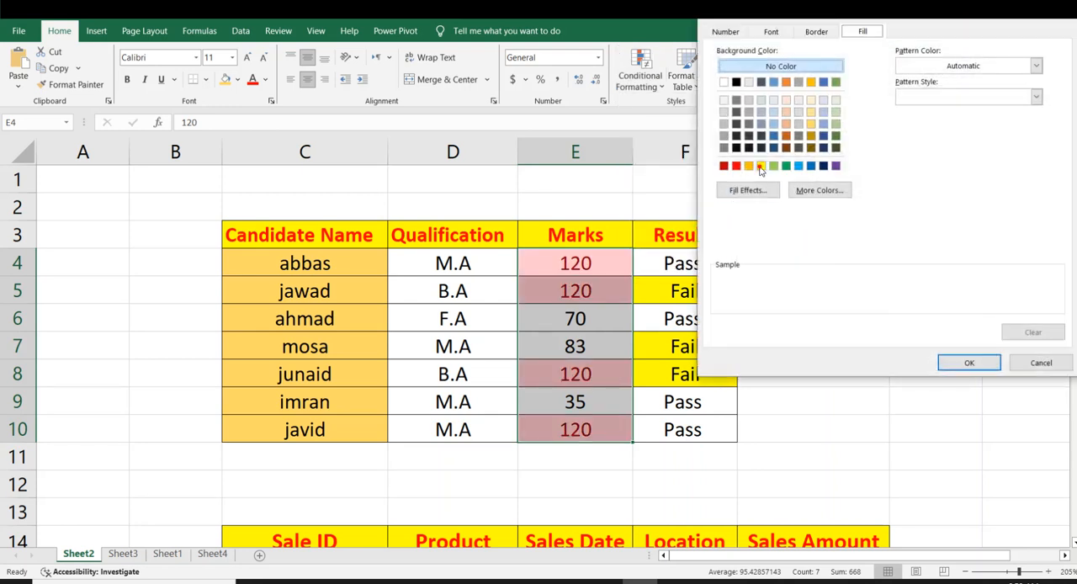
click(761, 166)
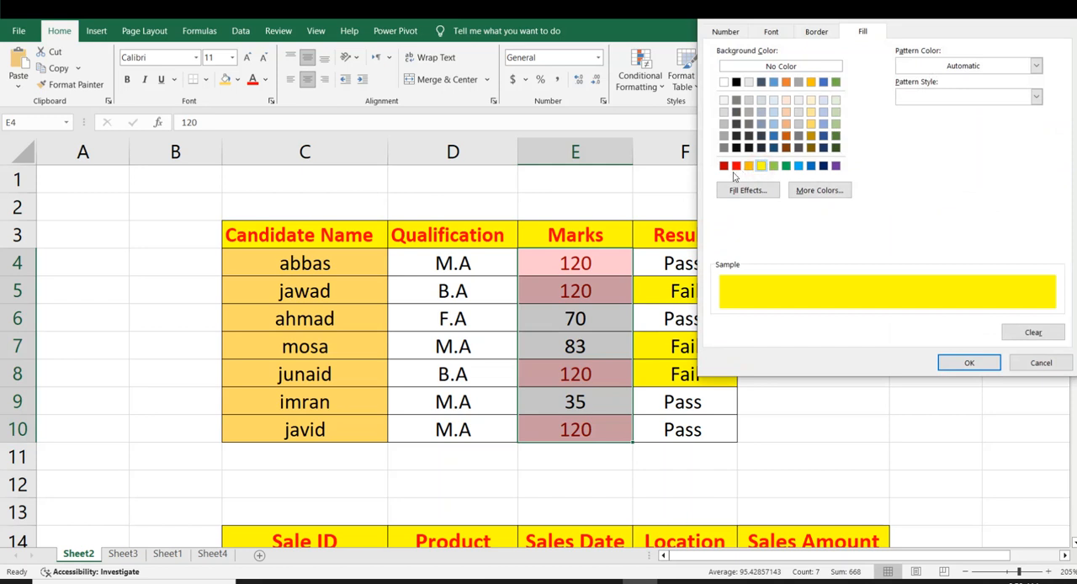
click(823, 166)
click(968, 363)
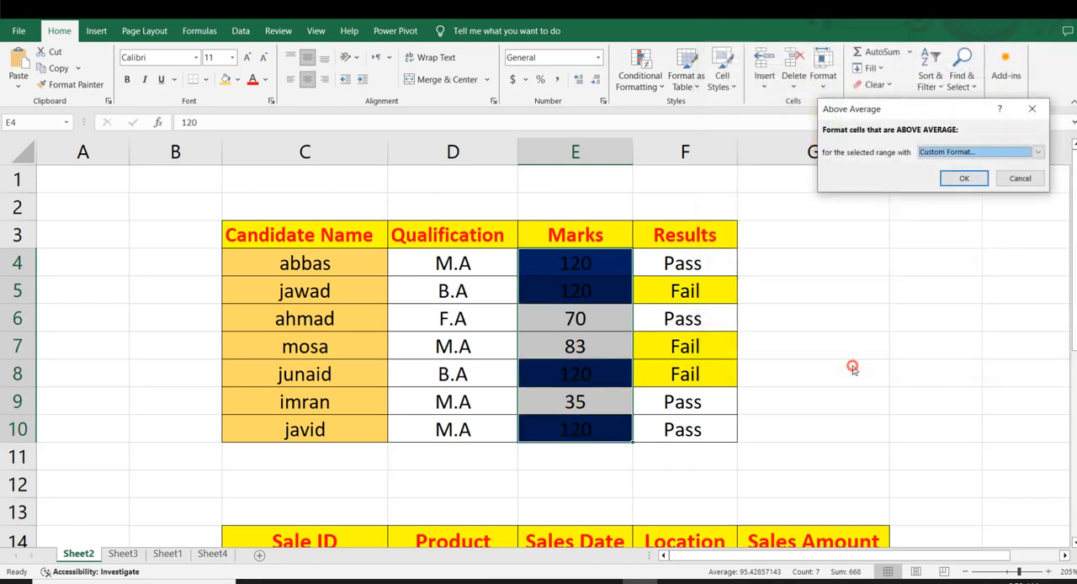
click(1019, 178)
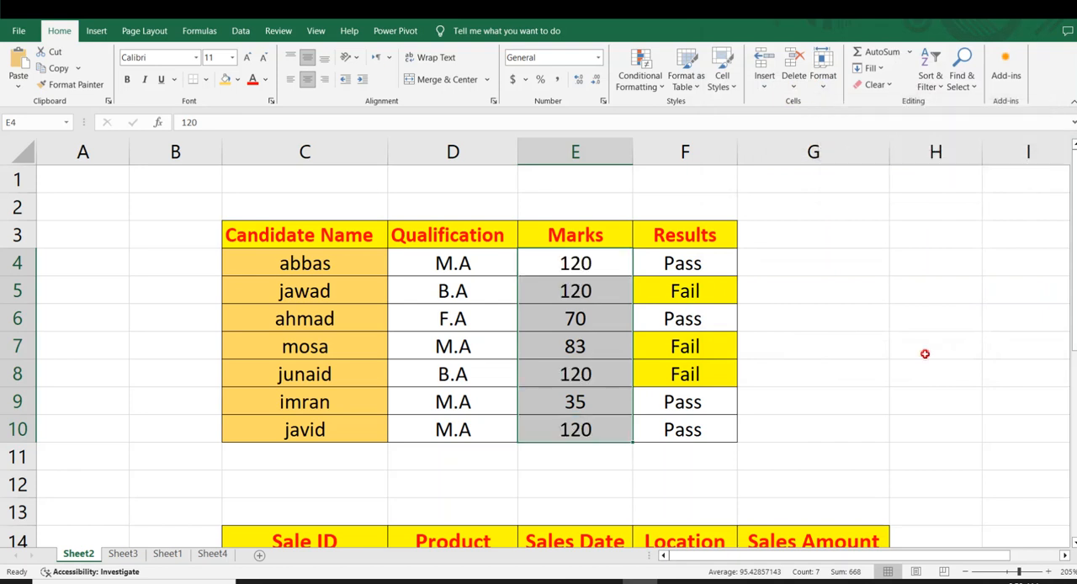
click(926, 353)
Select the Marks cells E4:E10 and open the conditional formatting options for them.
drag(570, 251, 582, 418)
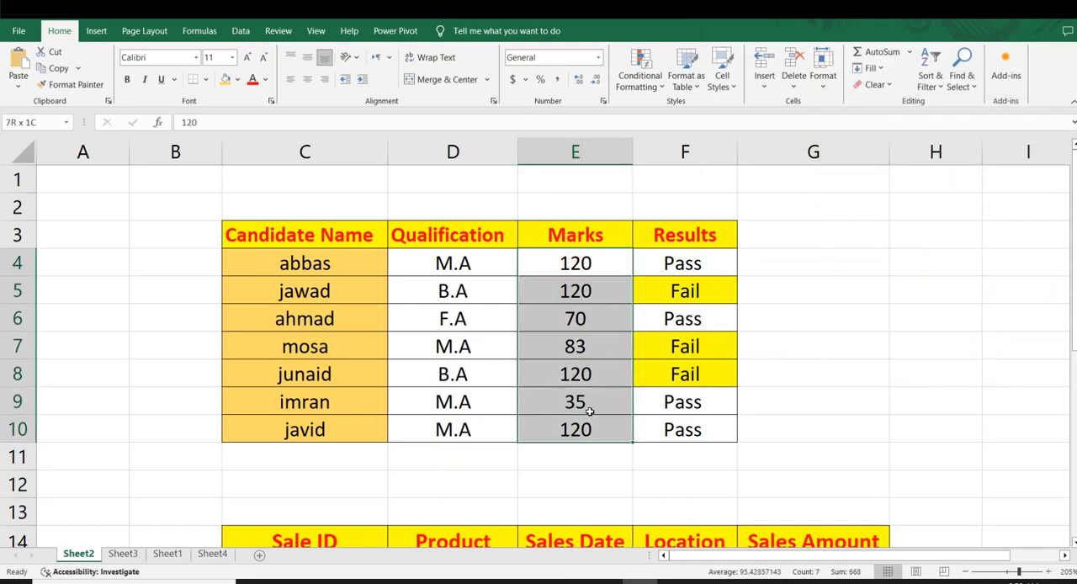
click(640, 74)
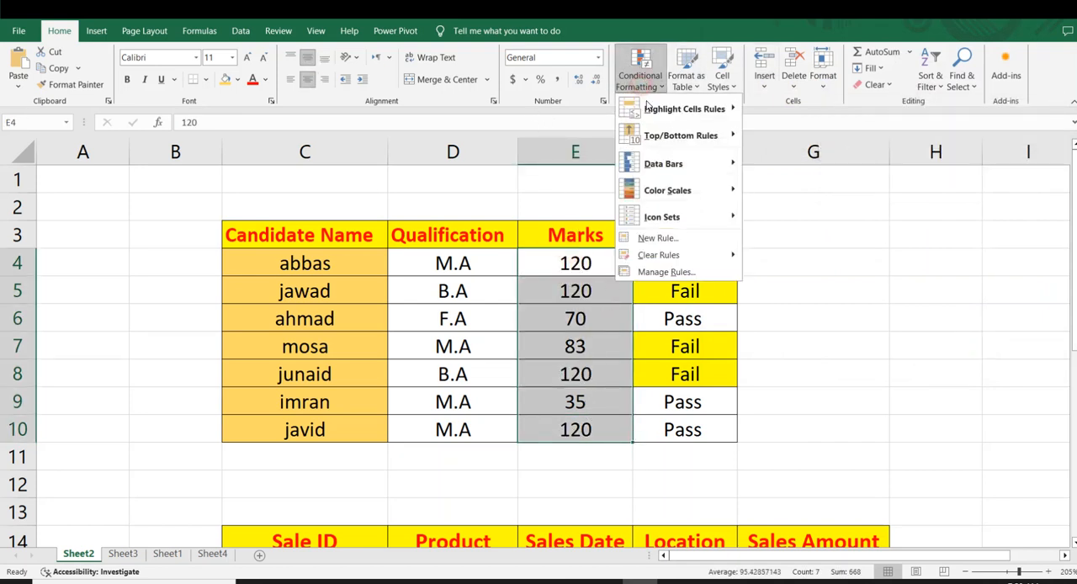
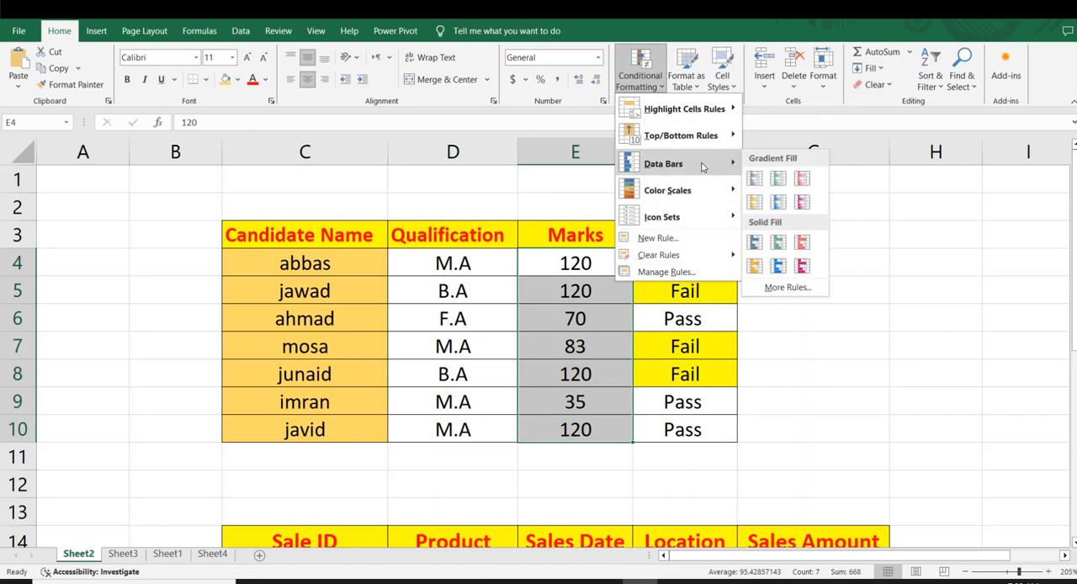
Apply solid-fill magenta data bars to the Marks cells E4:E10 and look over the formatted column.
click(859, 318)
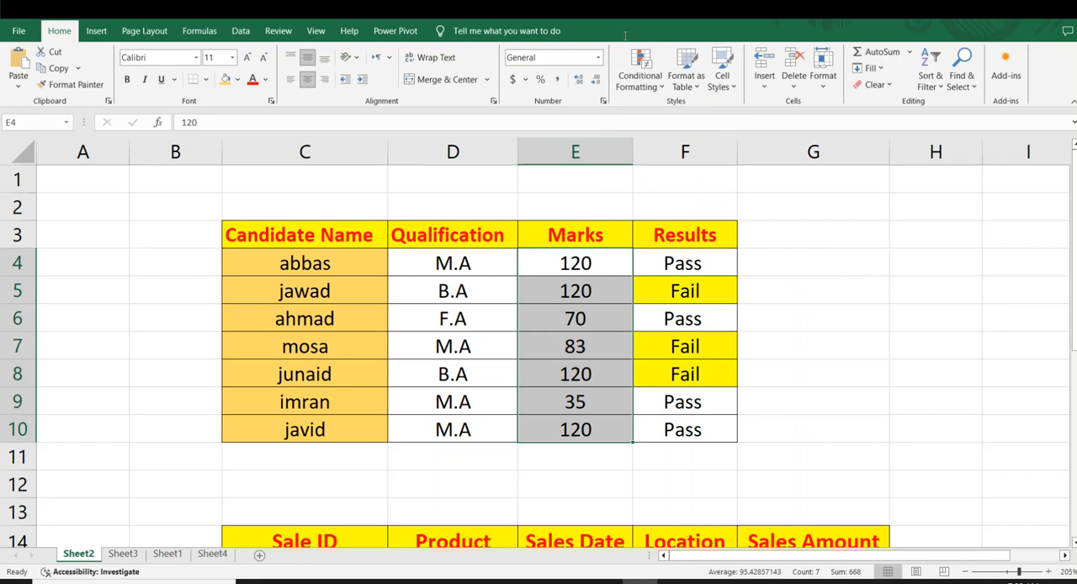
click(645, 84)
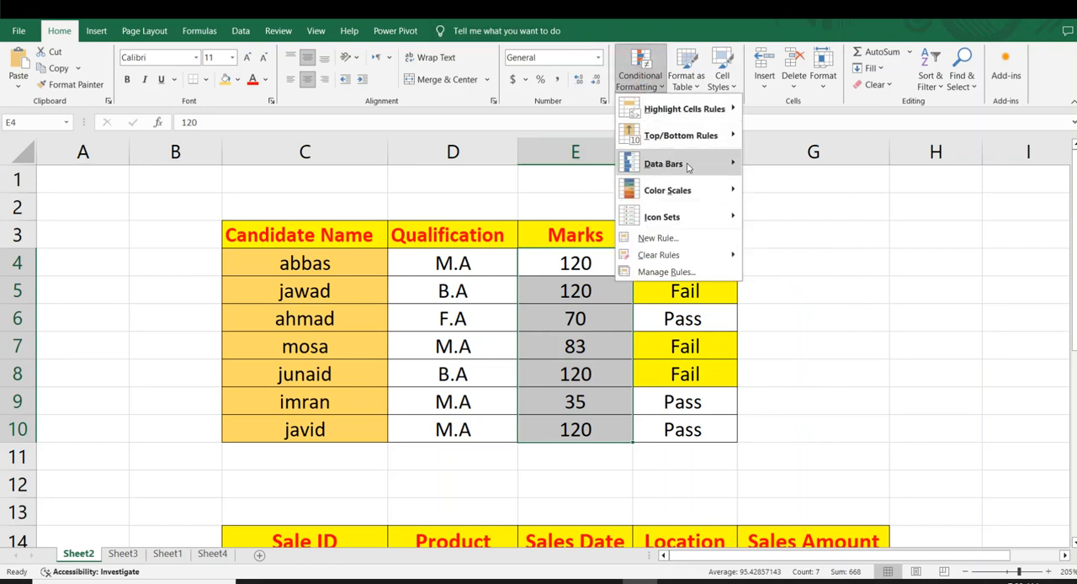
mouse_move(703, 165)
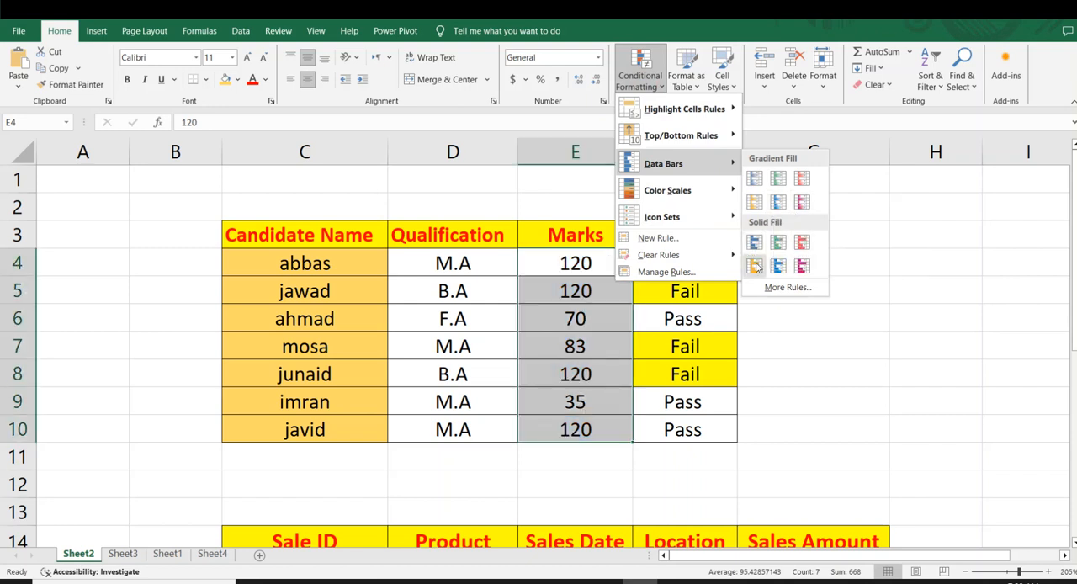
click(802, 266)
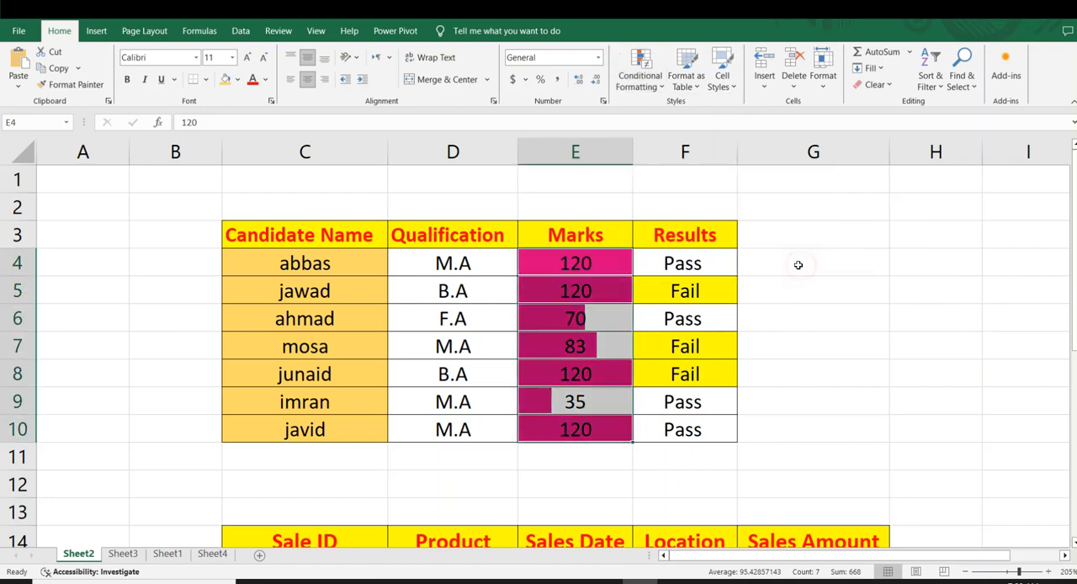
click(808, 284)
drag(552, 264, 606, 429)
click(758, 374)
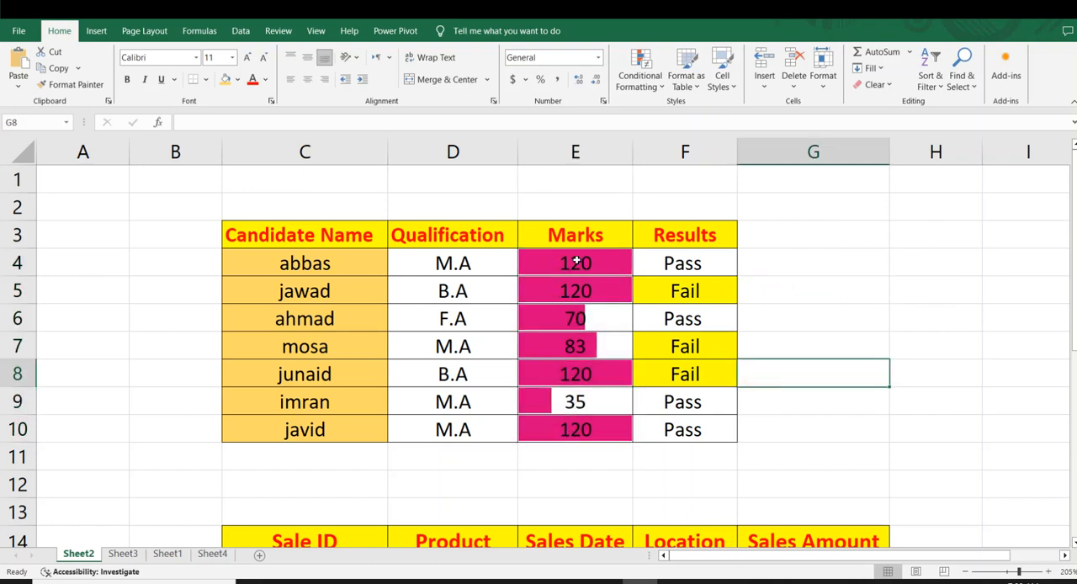
Compare the bar lengths of the marks and set the mark in E4 to 30.
click(574, 317)
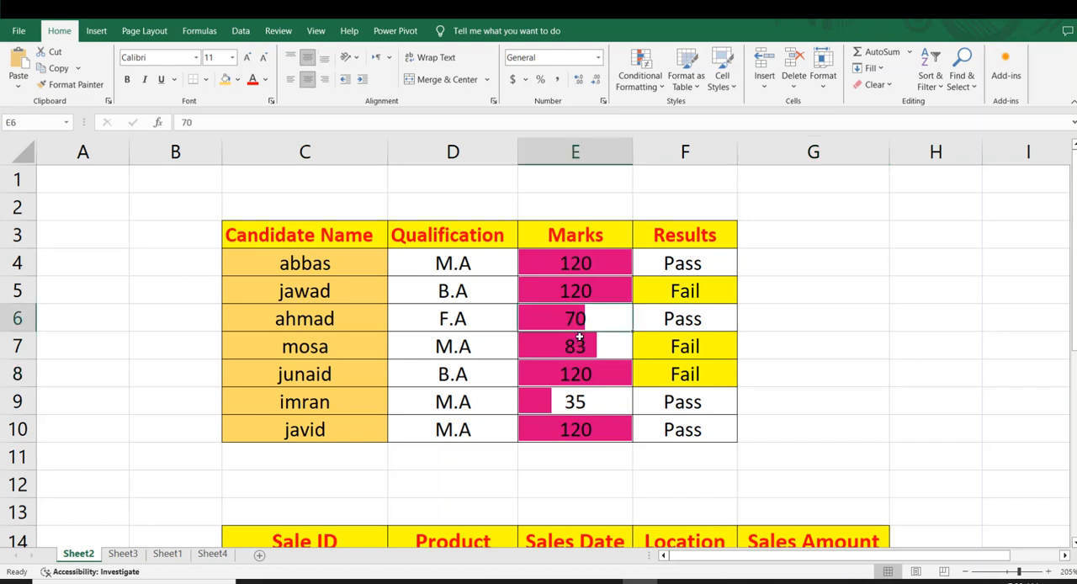
click(589, 349)
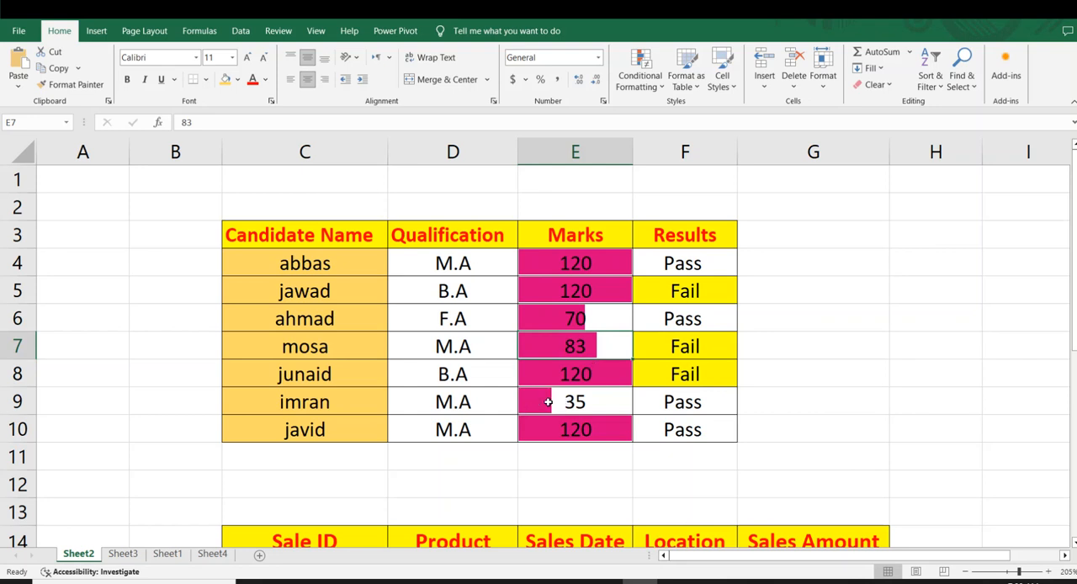
click(698, 397)
click(587, 263)
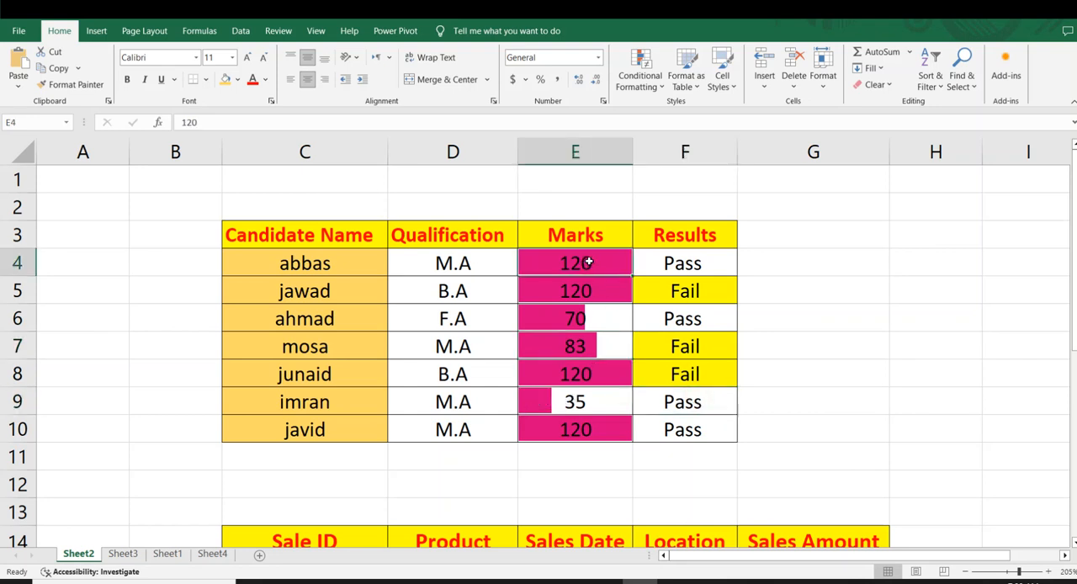
text(30)
key(Return)
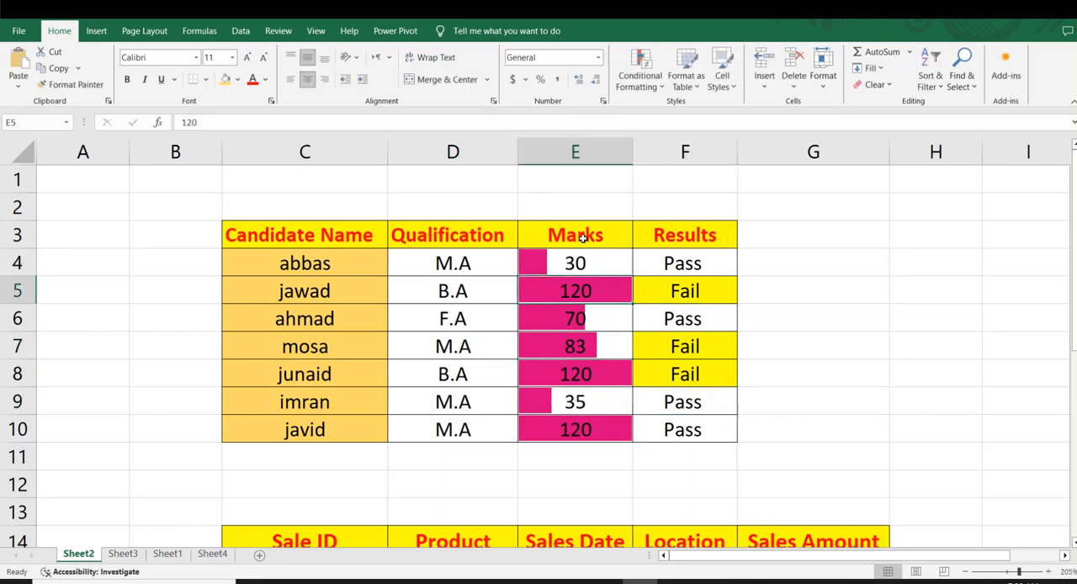
click(570, 318)
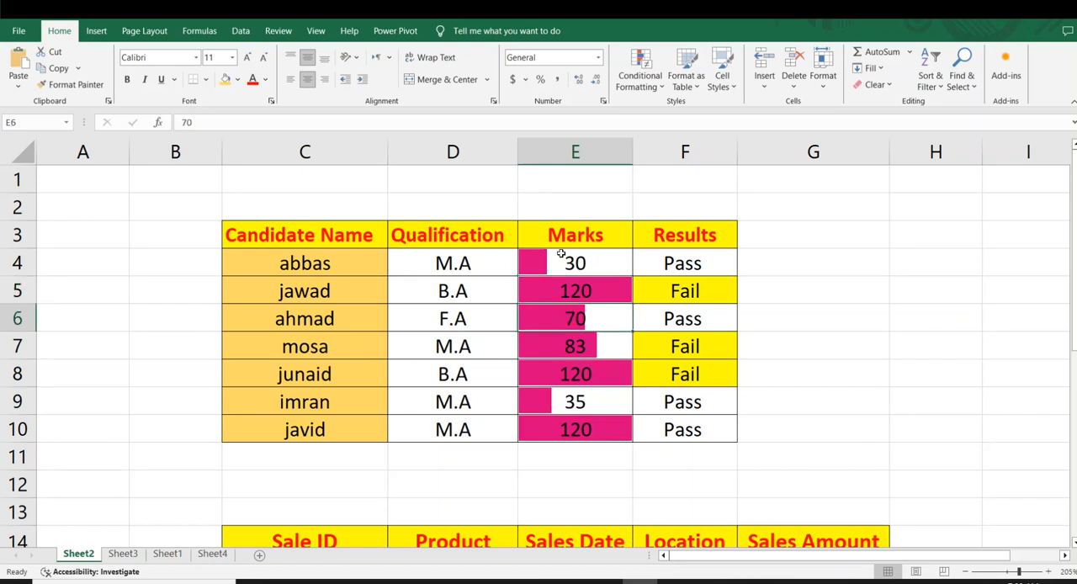
Clear the data bar rules from all the Marks cells, E4:E10.
drag(561, 255, 574, 403)
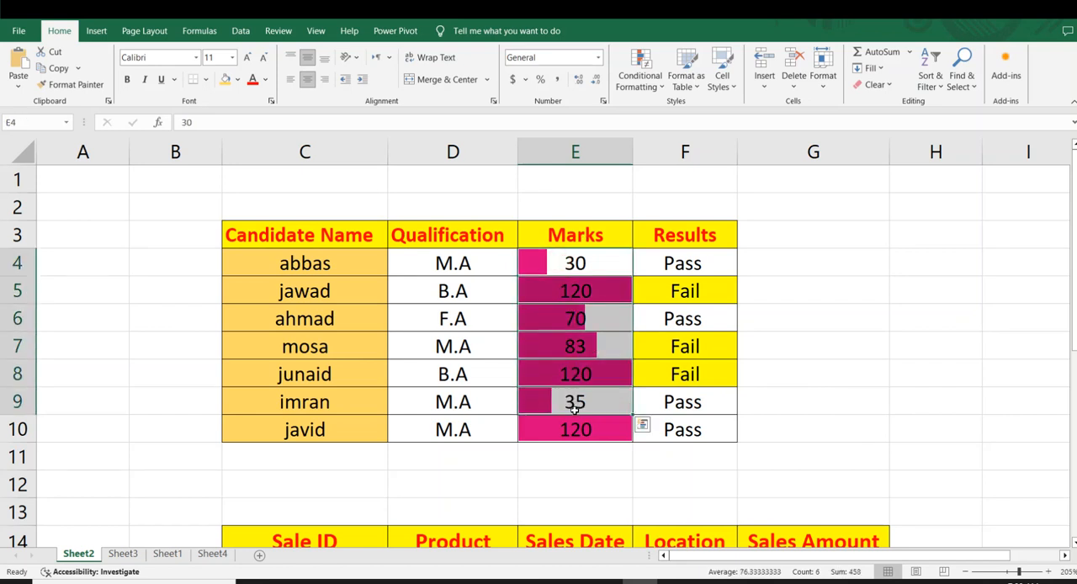
click(643, 80)
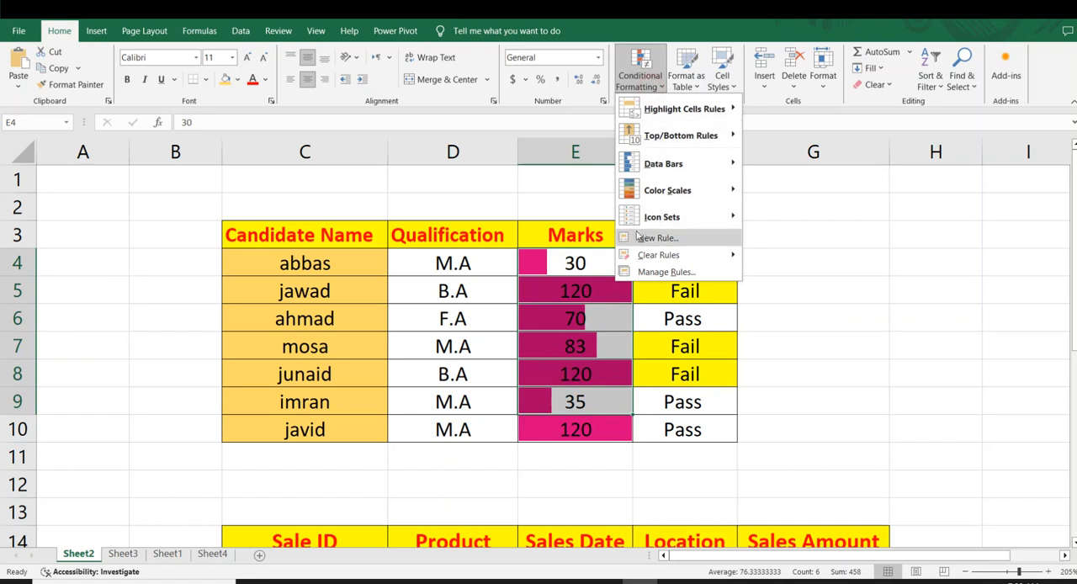
mouse_move(662, 252)
click(765, 255)
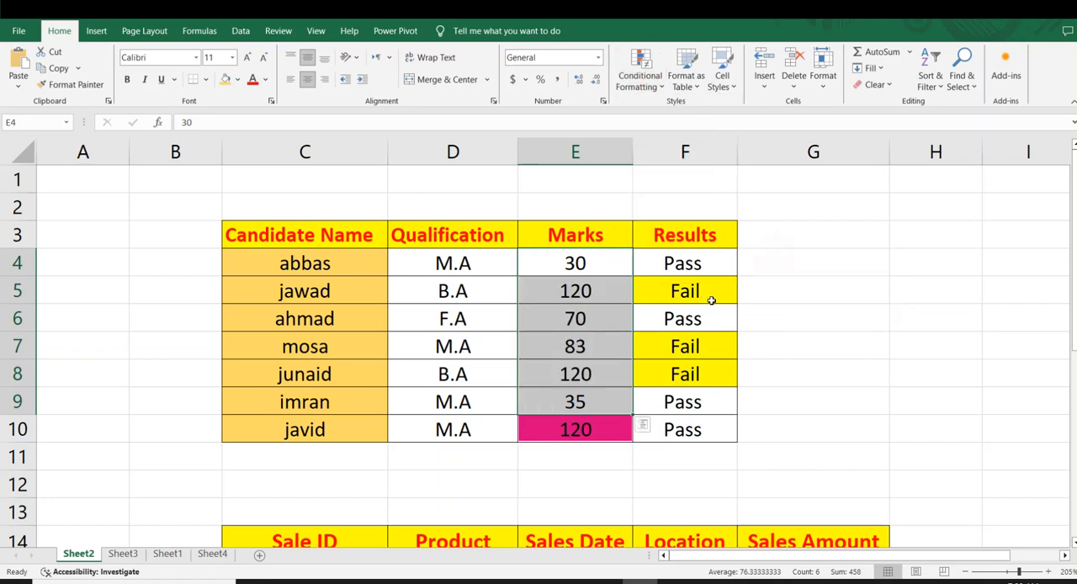
click(713, 298)
drag(597, 274, 595, 425)
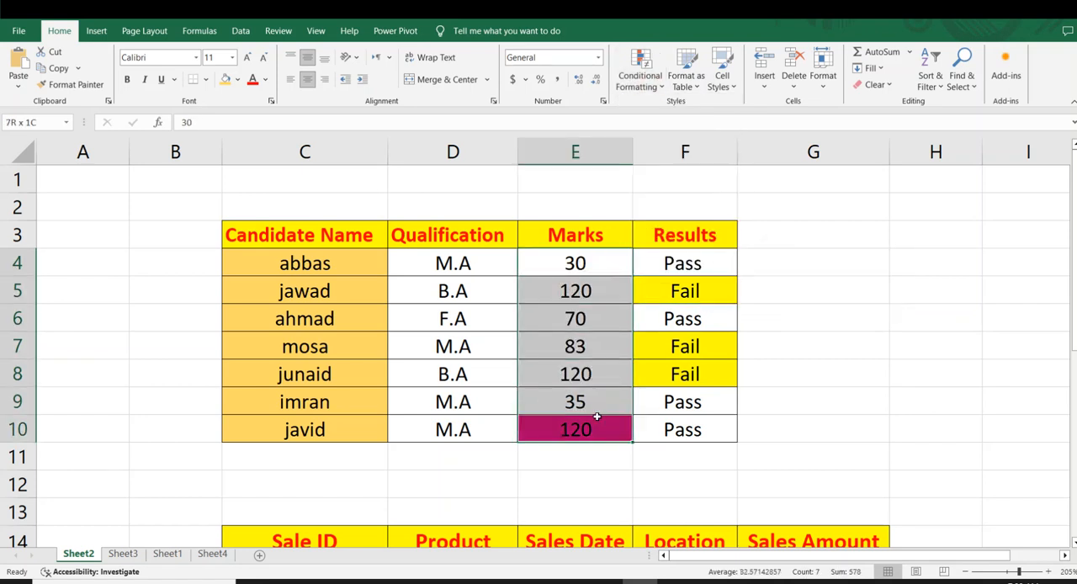
click(638, 87)
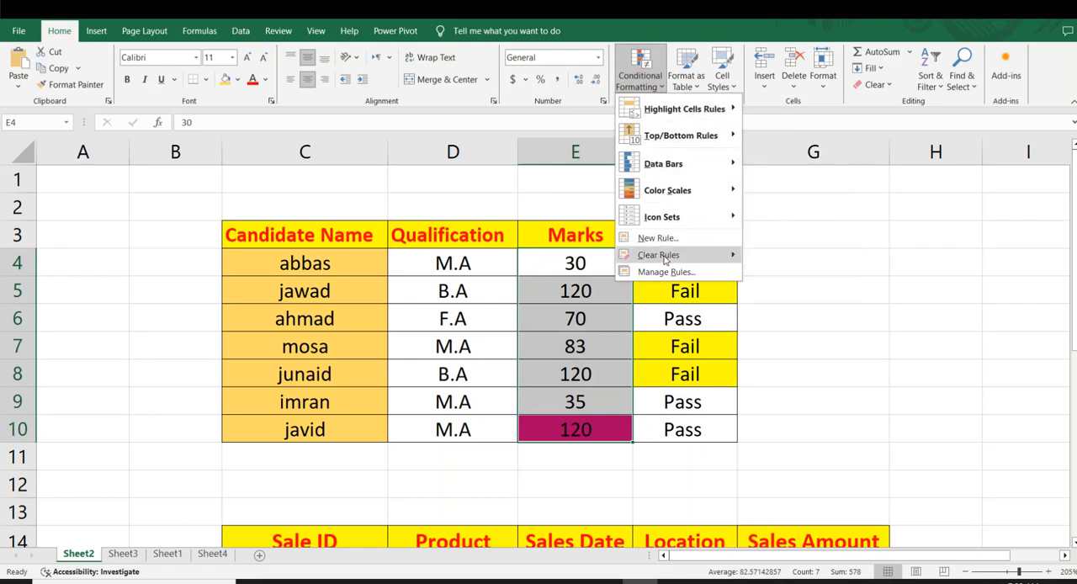
mouse_move(665, 258)
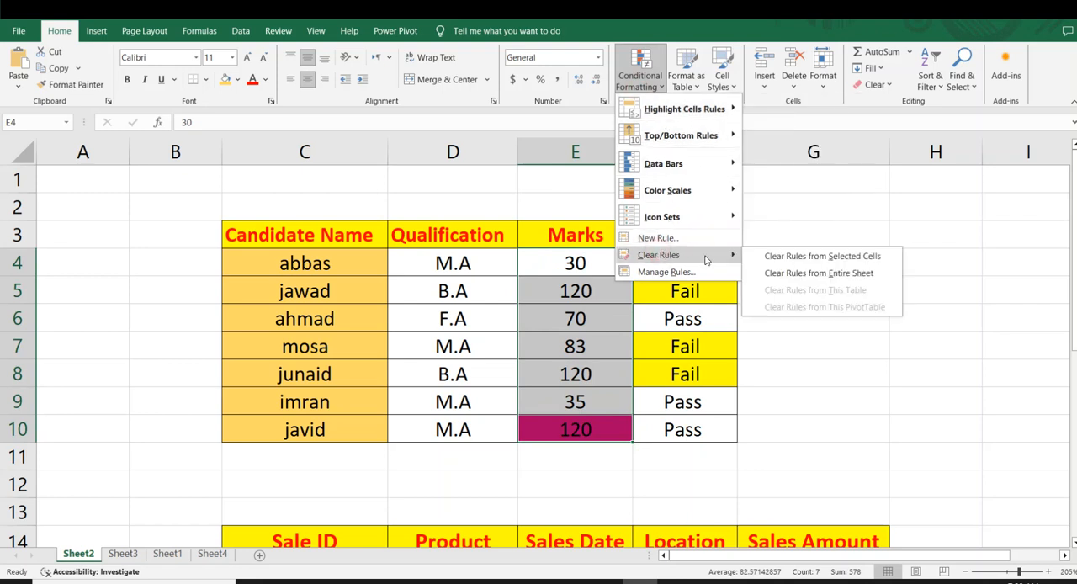
click(770, 256)
click(769, 293)
Apply the green-white color scale, with green for the highest values, to the Marks cells E4:E10.
drag(538, 261, 573, 431)
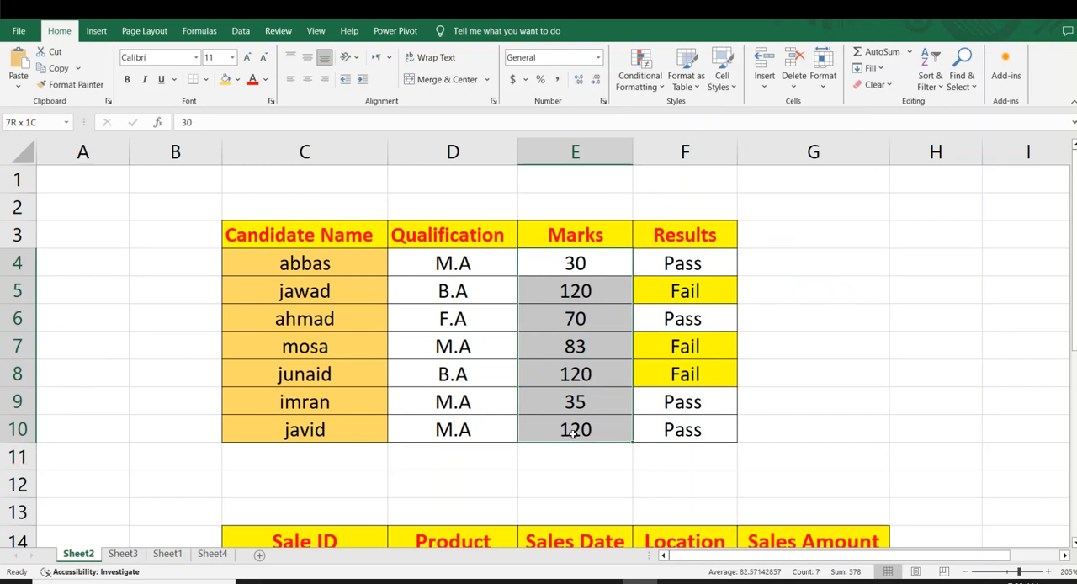
click(641, 78)
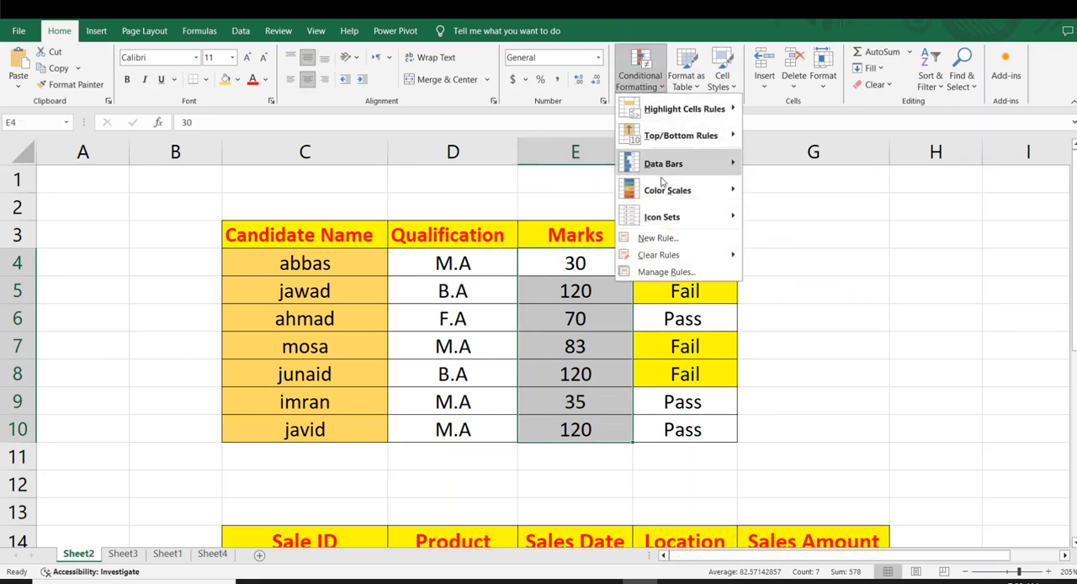
mouse_move(711, 190)
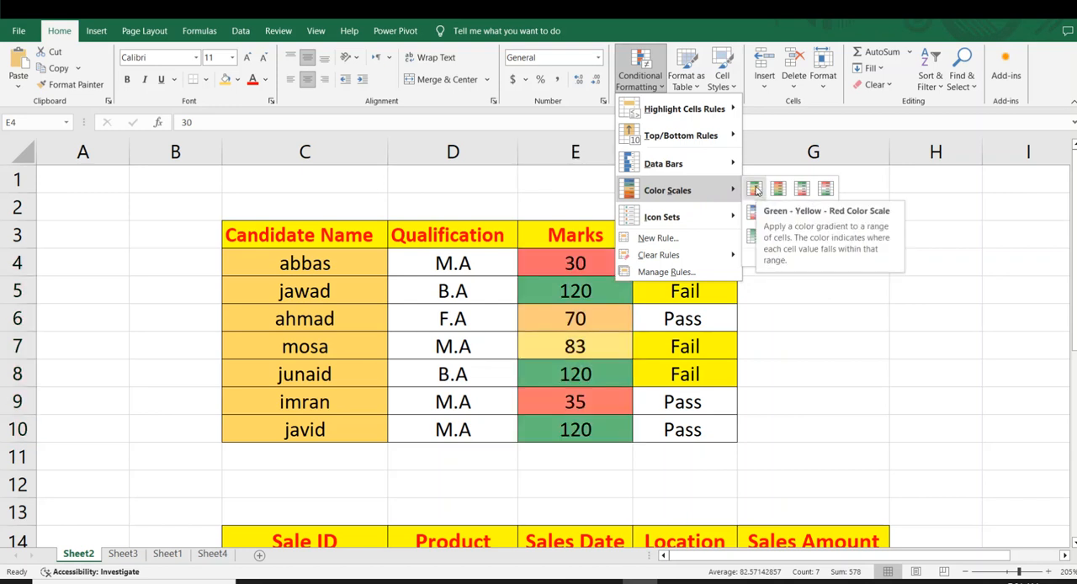
click(756, 238)
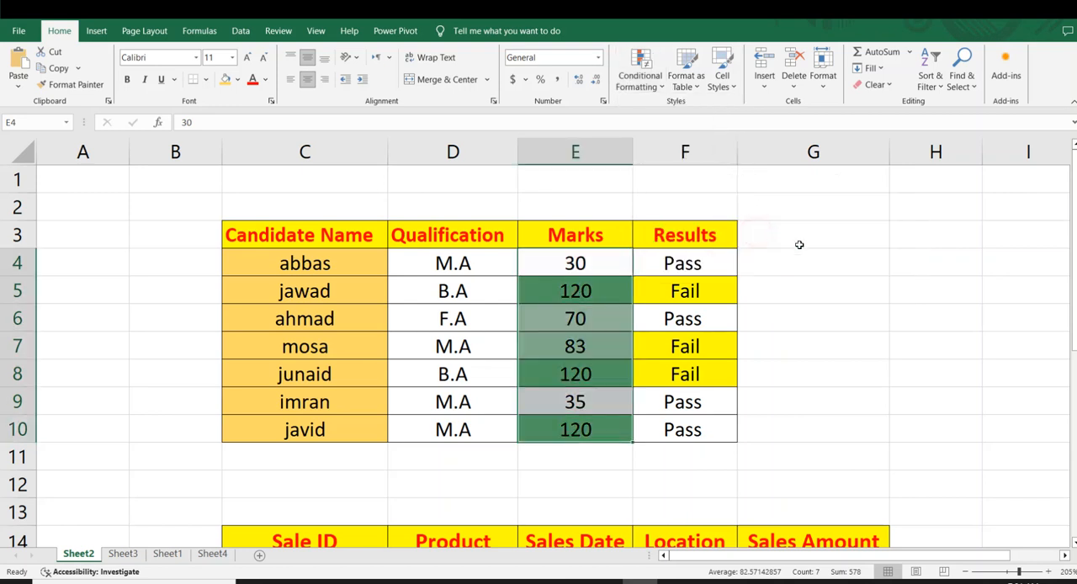
click(813, 255)
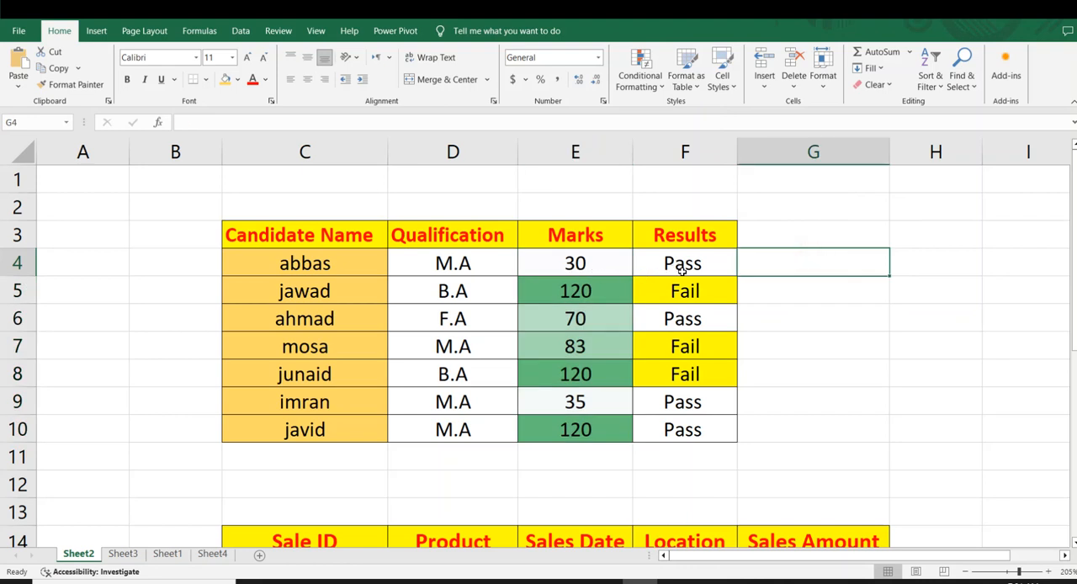
click(840, 341)
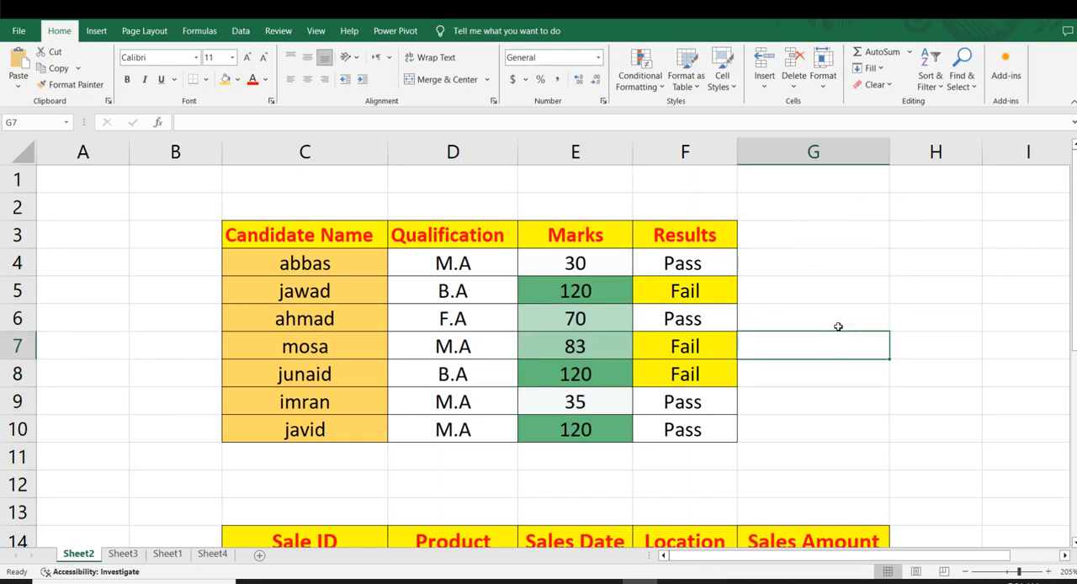
Check the color scale shading of individual marks and set the mark in E4 to 300.
click(561, 298)
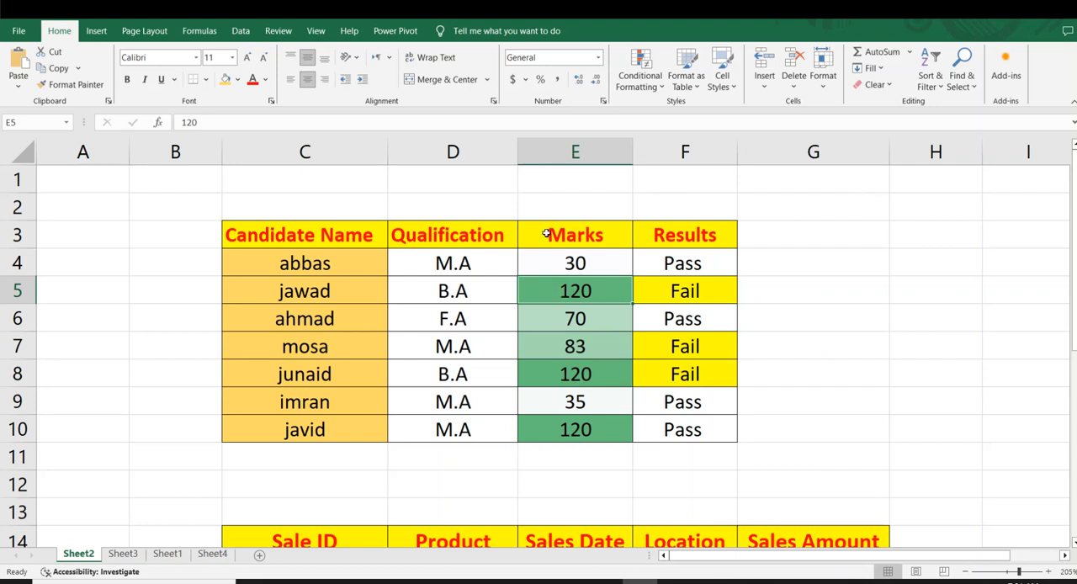
click(564, 350)
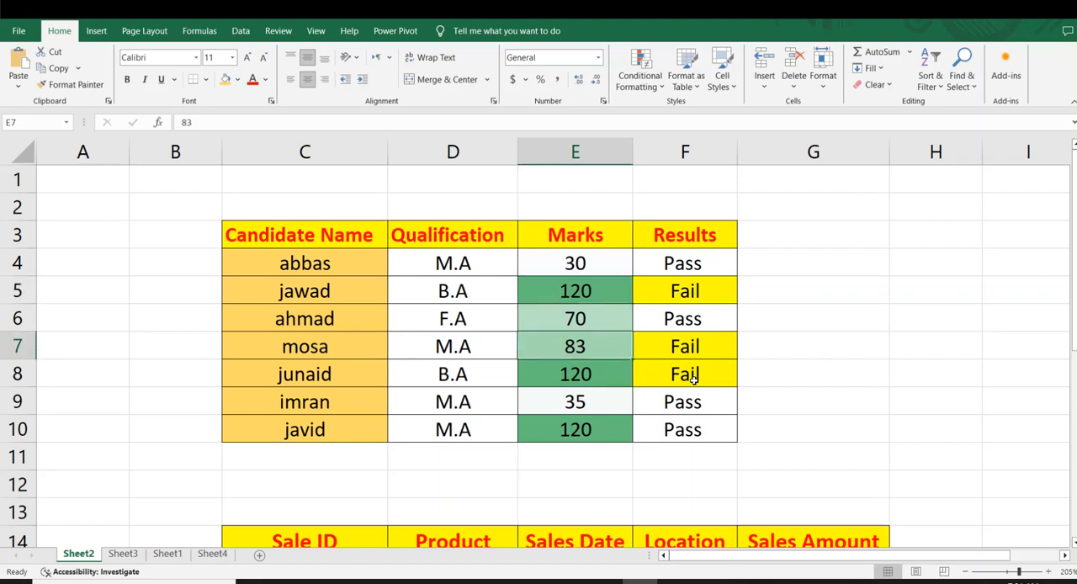
click(611, 401)
click(558, 266)
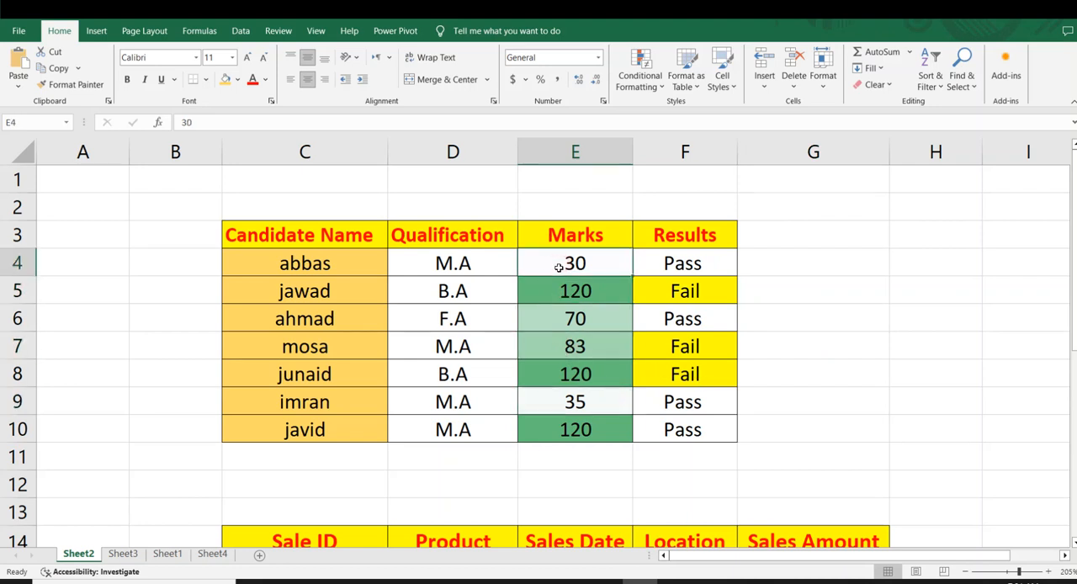
text(300)
key(Return)
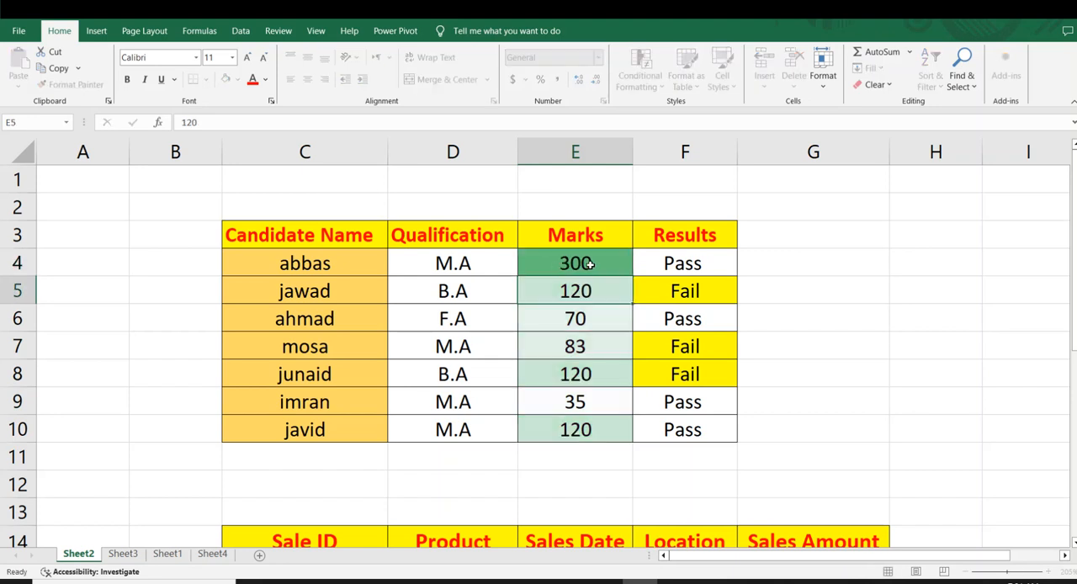
click(588, 341)
Compare the shading across the Marks column and set the mark in E4 to 200.
click(569, 260)
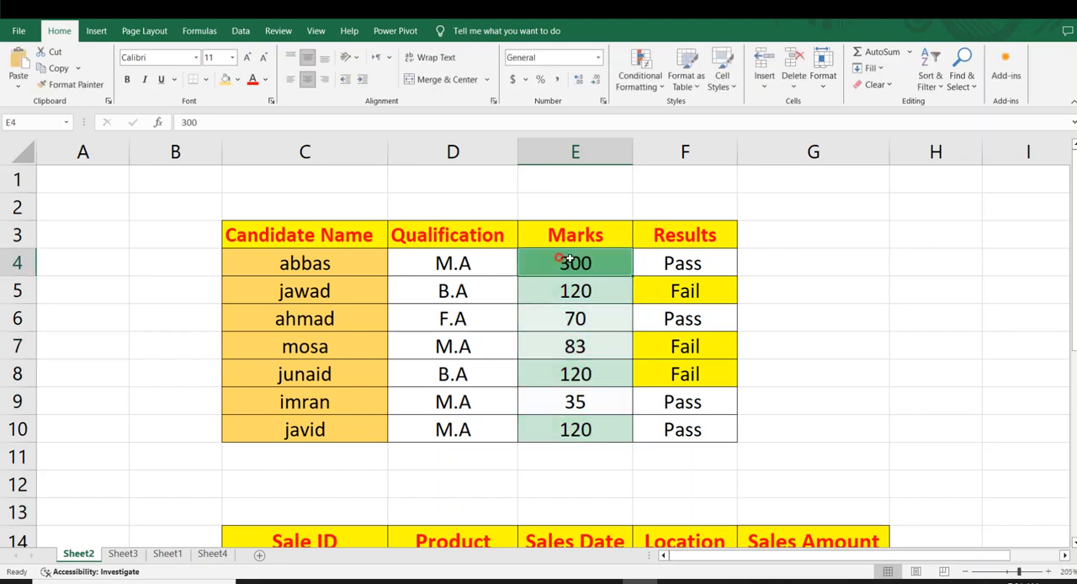
click(554, 282)
click(571, 326)
click(586, 351)
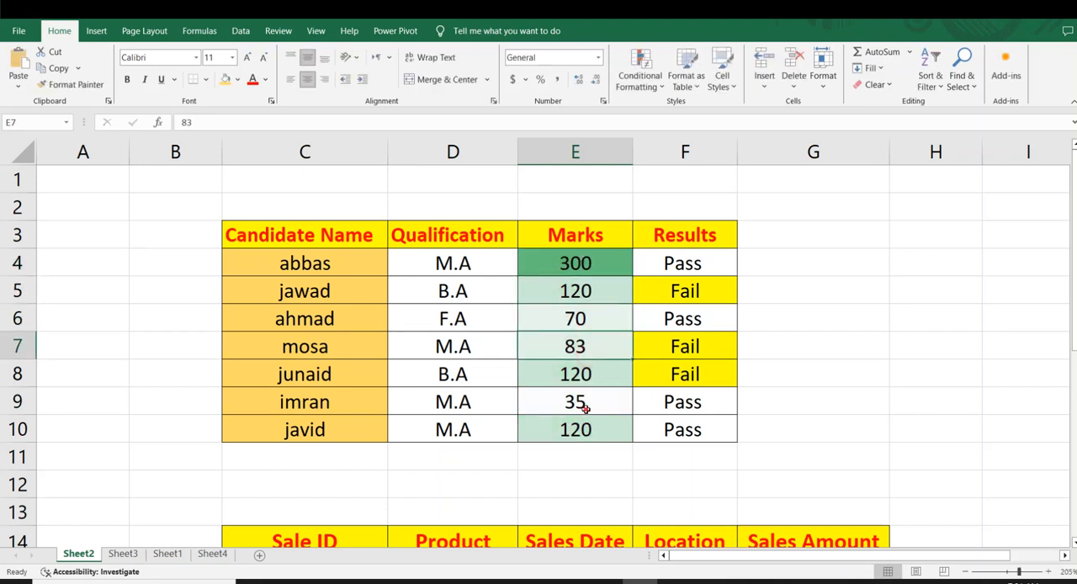
click(581, 374)
click(566, 308)
click(564, 262)
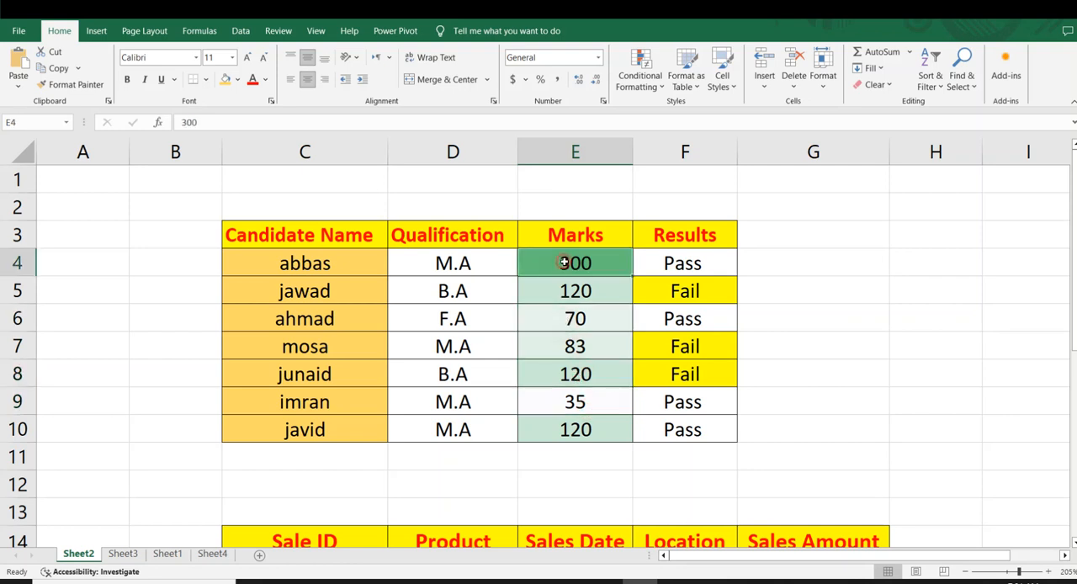
text(200)
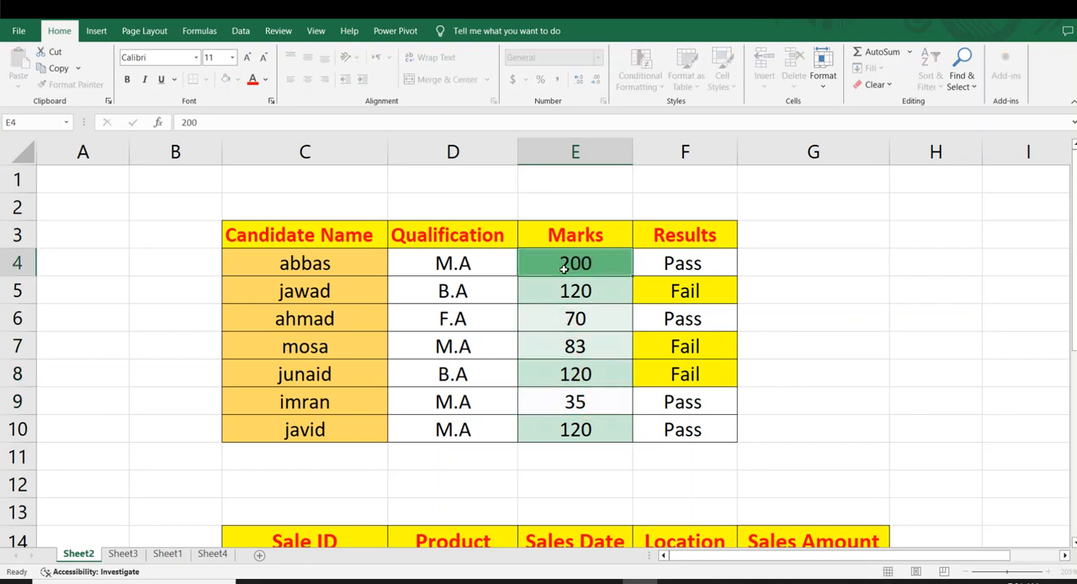
key(Return)
Set the mark in E6 to 150 to test how the color scale shades it.
click(570, 322)
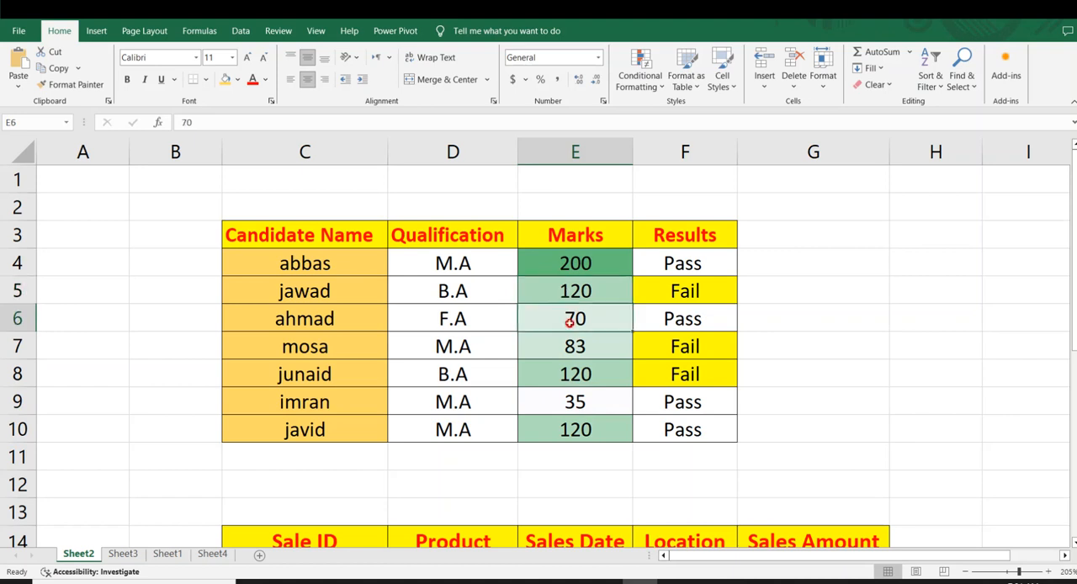
text(150)
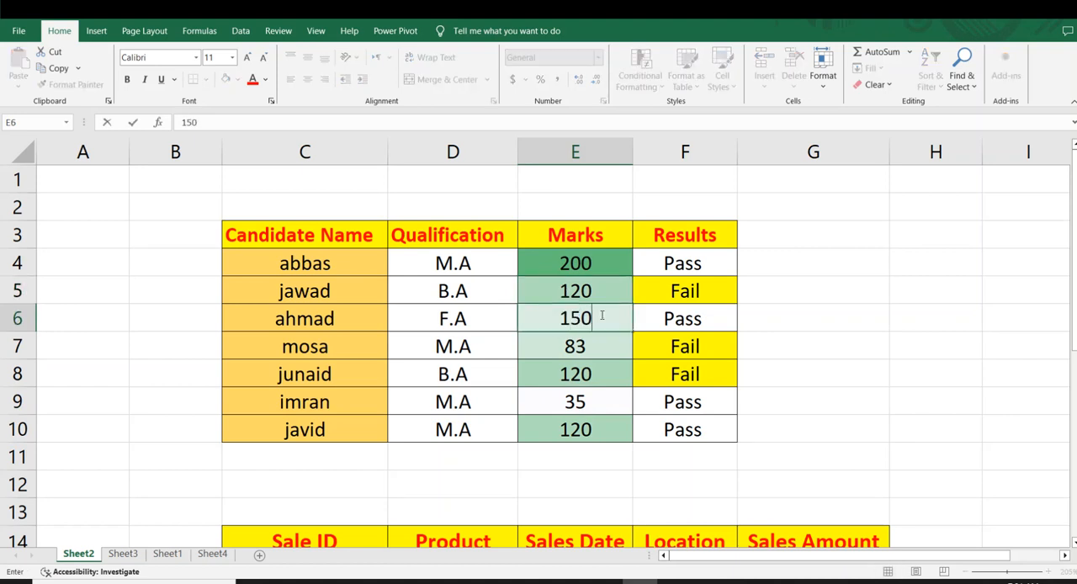
key(Return)
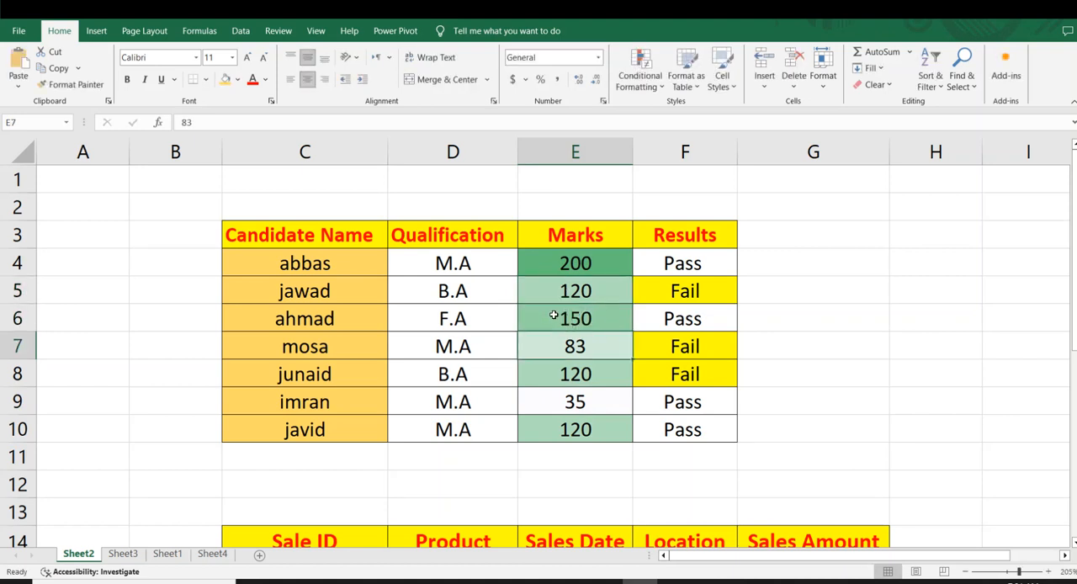
click(756, 345)
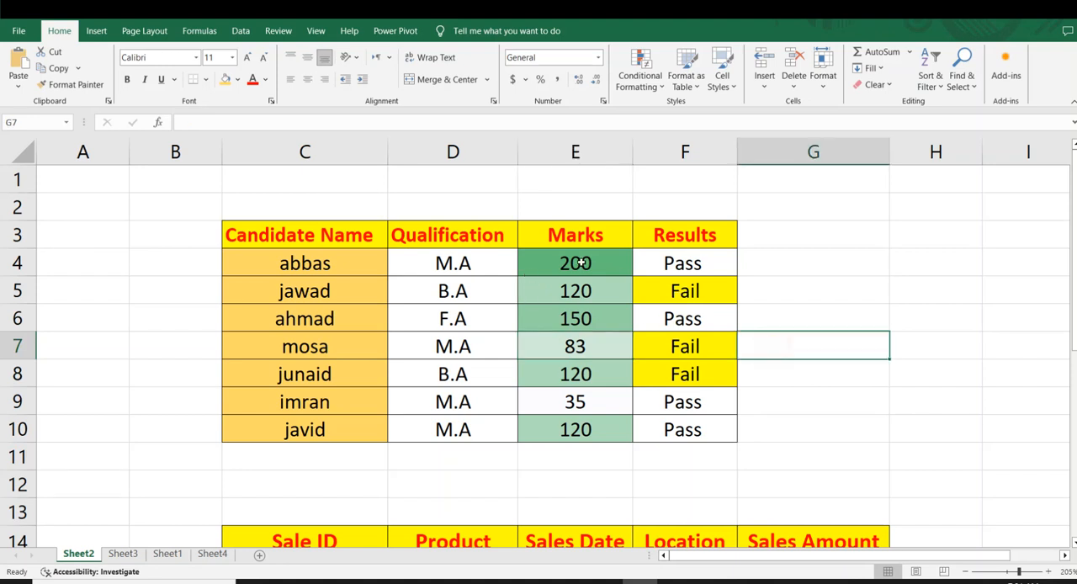
Apply the 4 Arrows (Colored) icon set to the Marks cells E4:E10 and check the arrow on the mark in E9.
drag(578, 263, 584, 424)
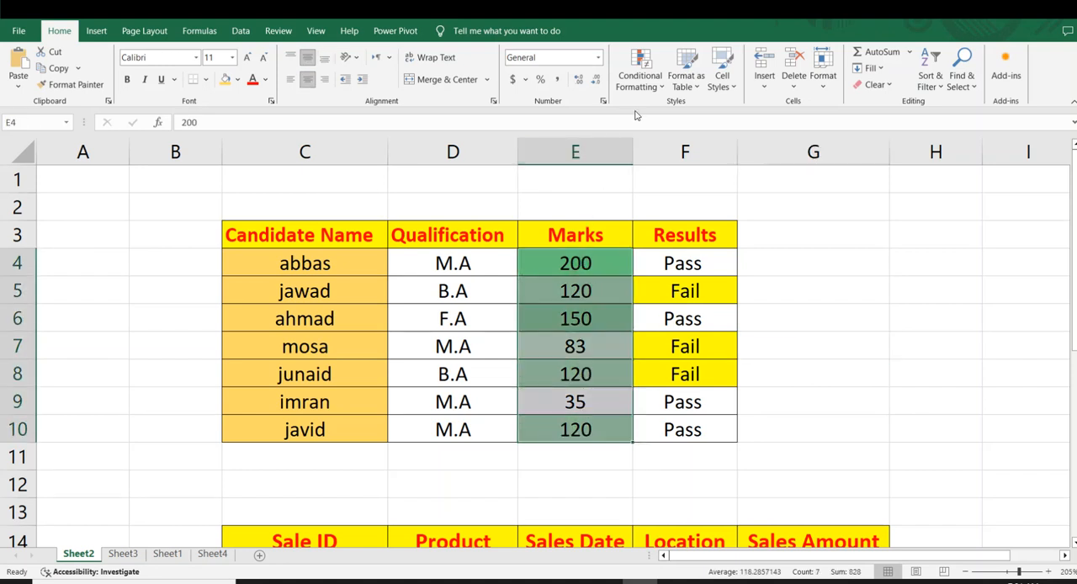
click(644, 80)
mouse_move(674, 191)
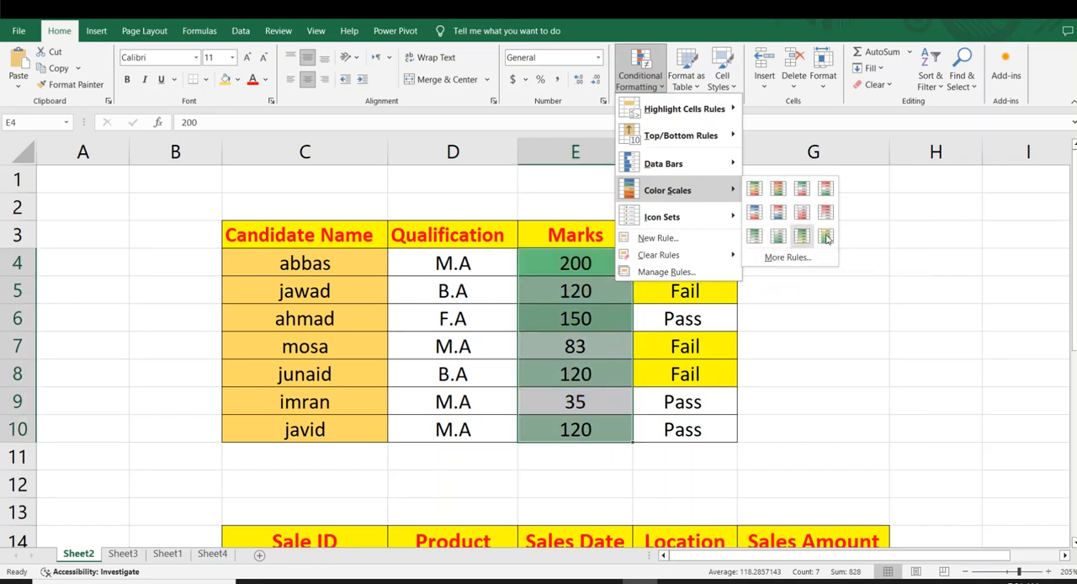
mouse_move(673, 216)
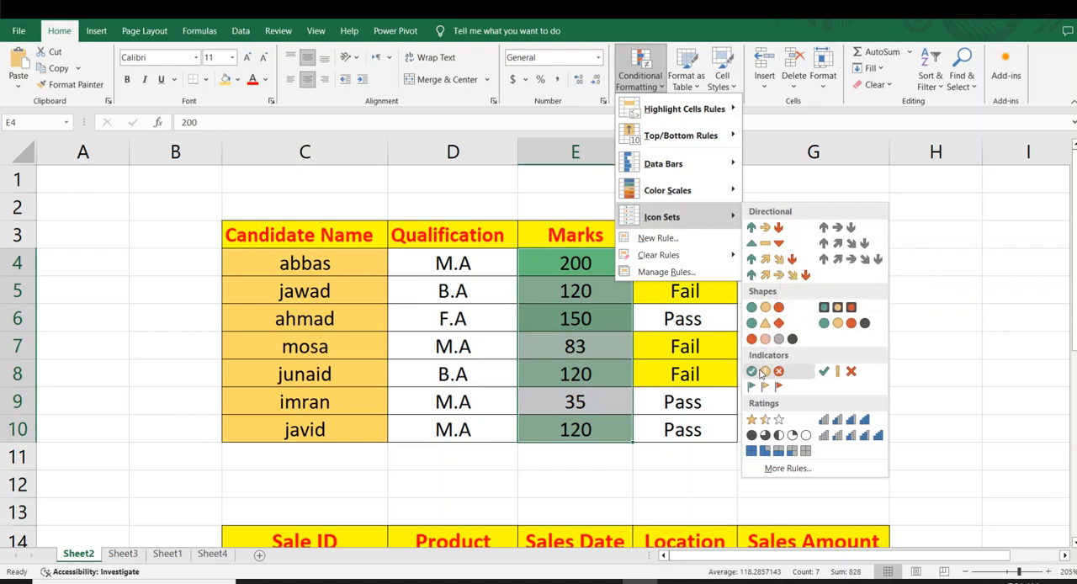
click(764, 261)
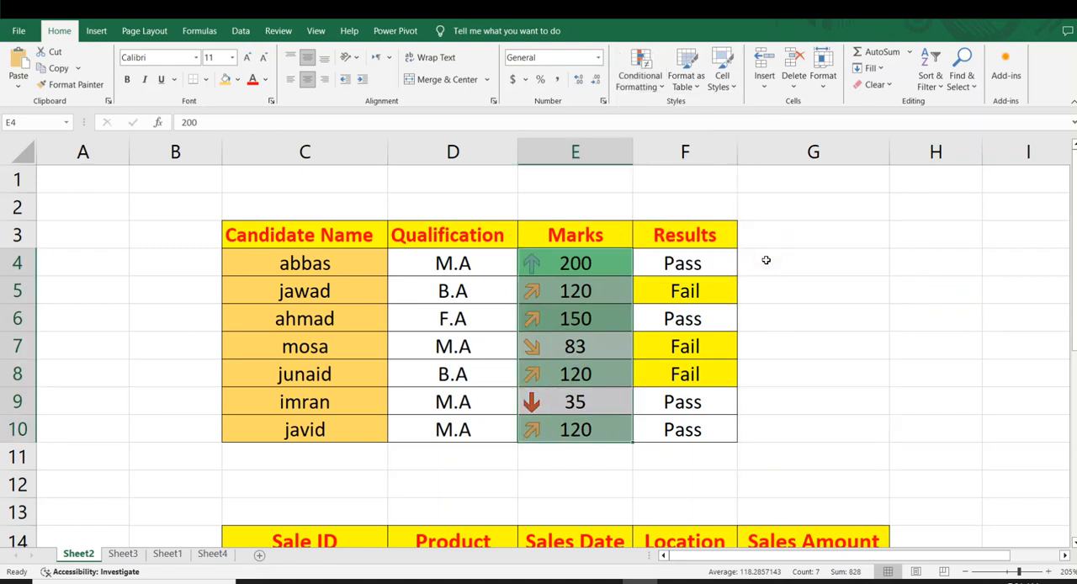
click(773, 268)
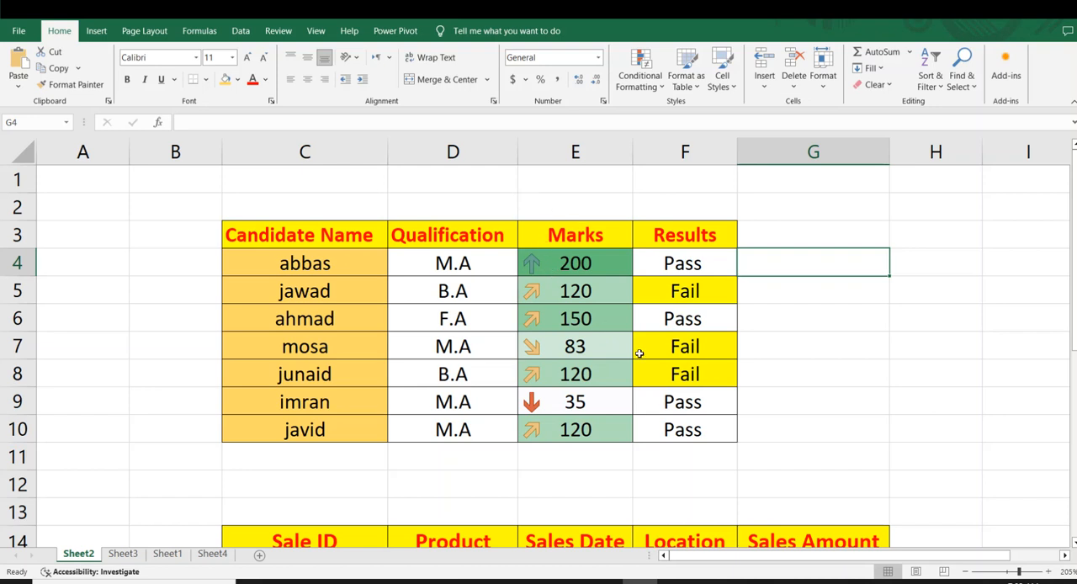
click(550, 402)
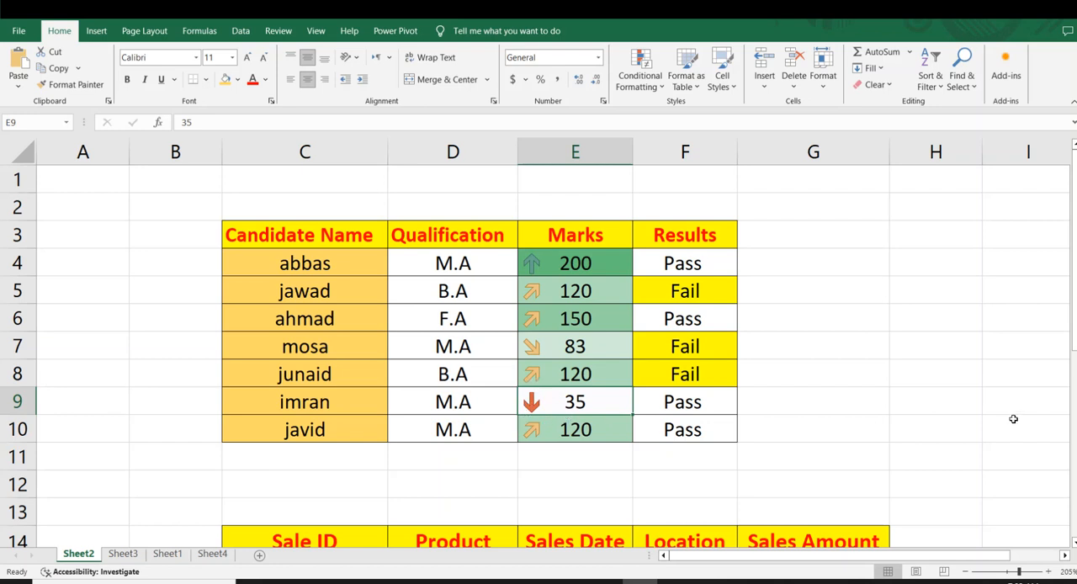
click(859, 404)
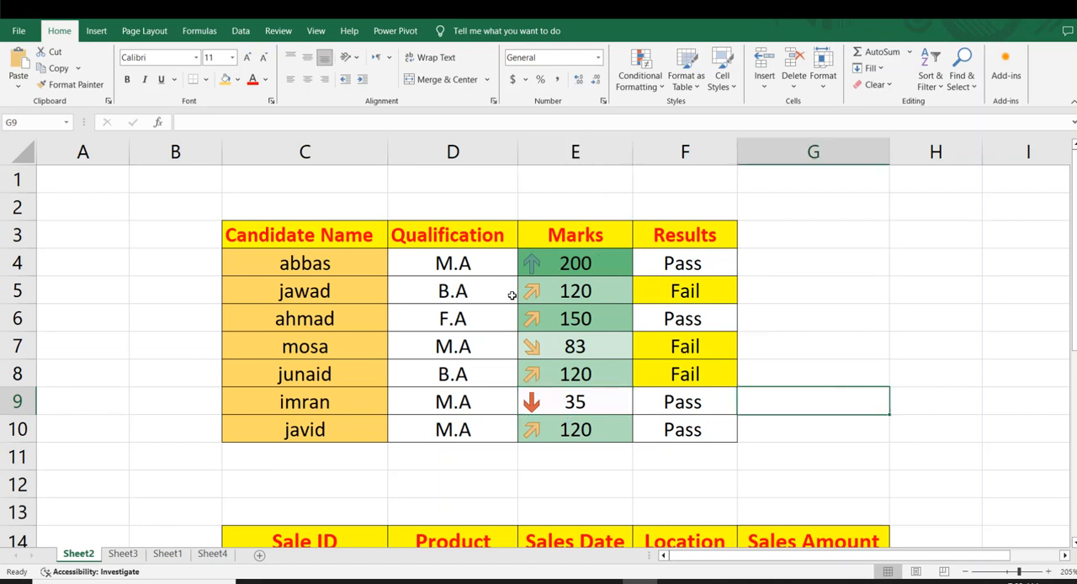
Apply the 5 Ratings icon set to the Marks cells E4:E10.
drag(576, 266, 591, 426)
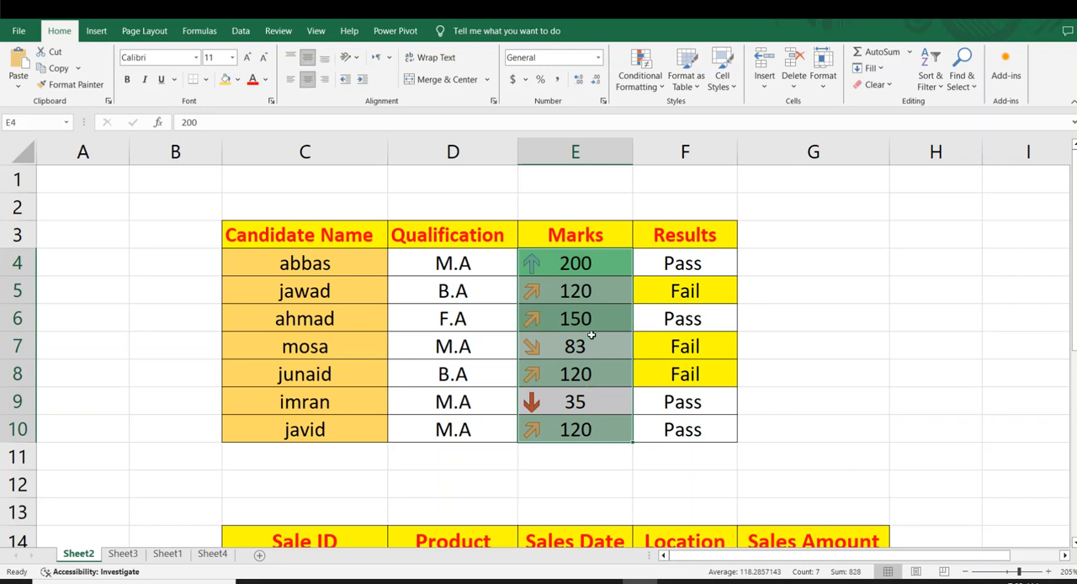
click(640, 78)
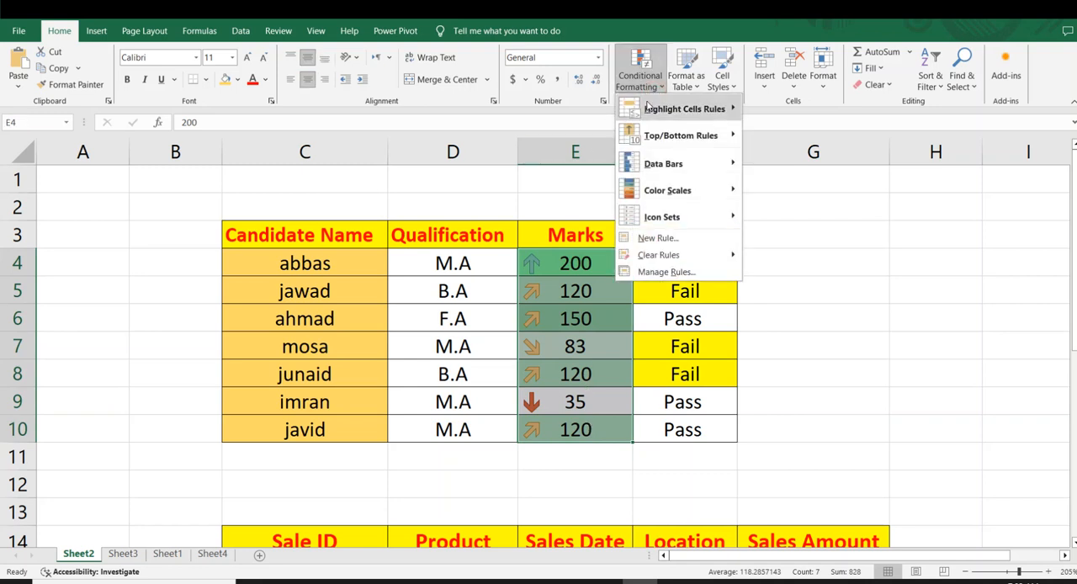
mouse_move(708, 217)
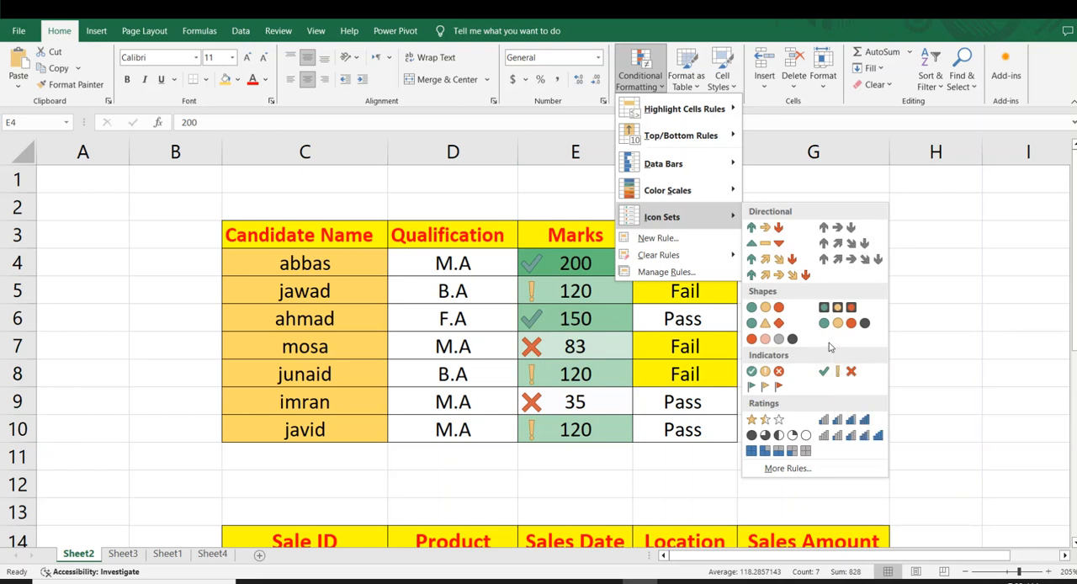
click(847, 436)
click(901, 365)
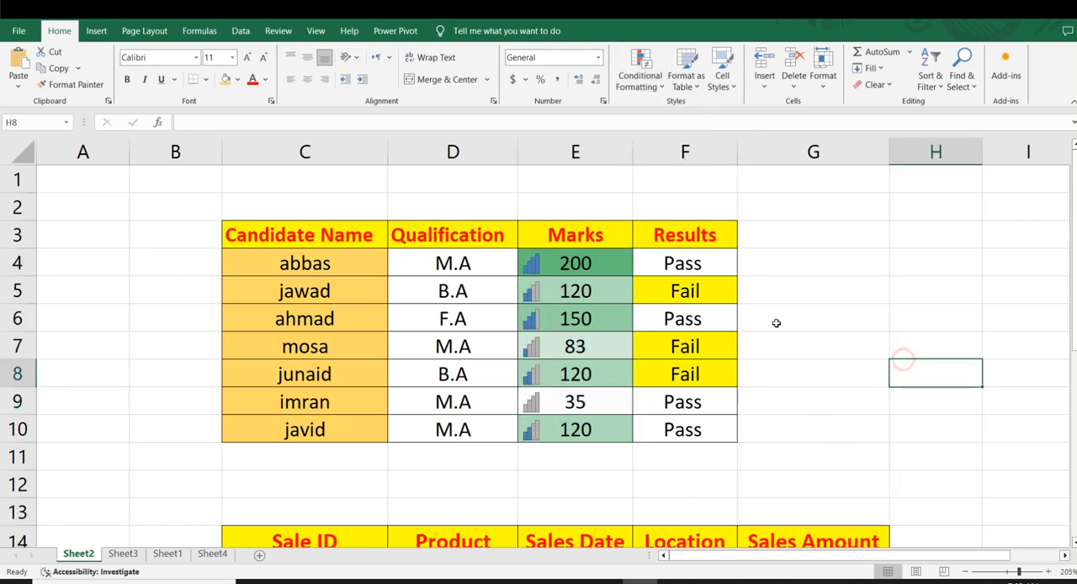
Compare the rating icons in the Marks column with the values in E4, E5, E6 and E8.
click(562, 263)
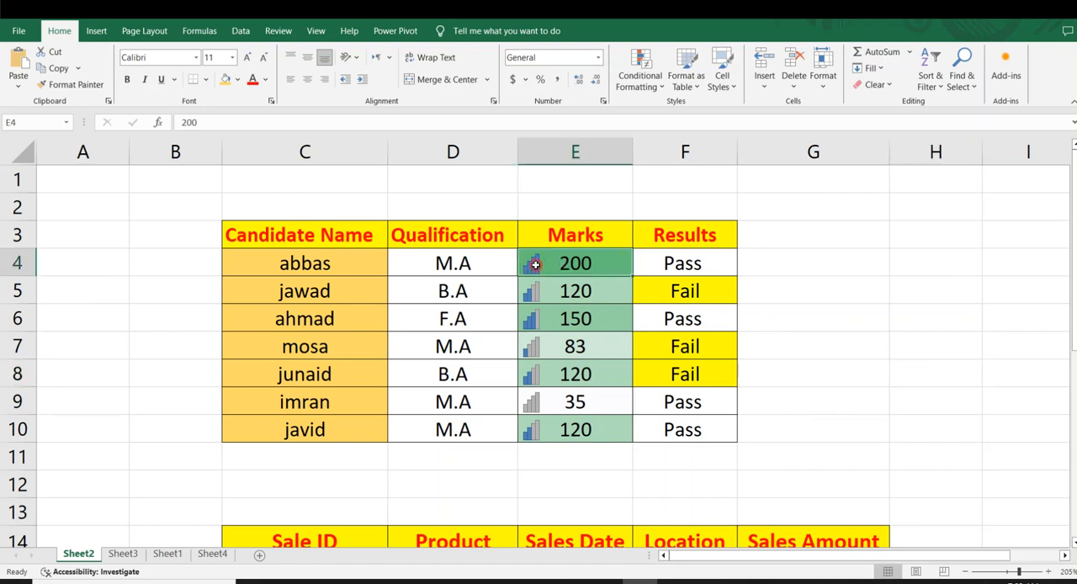
click(589, 297)
click(512, 294)
click(547, 309)
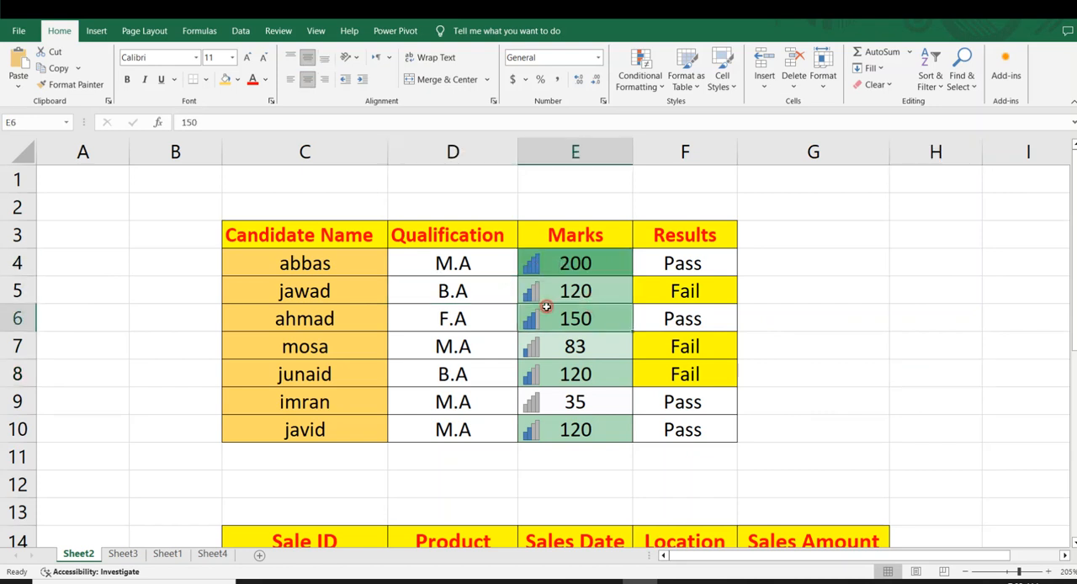
click(606, 377)
click(798, 370)
drag(535, 235, 637, 404)
click(797, 370)
drag(575, 263, 611, 430)
click(640, 78)
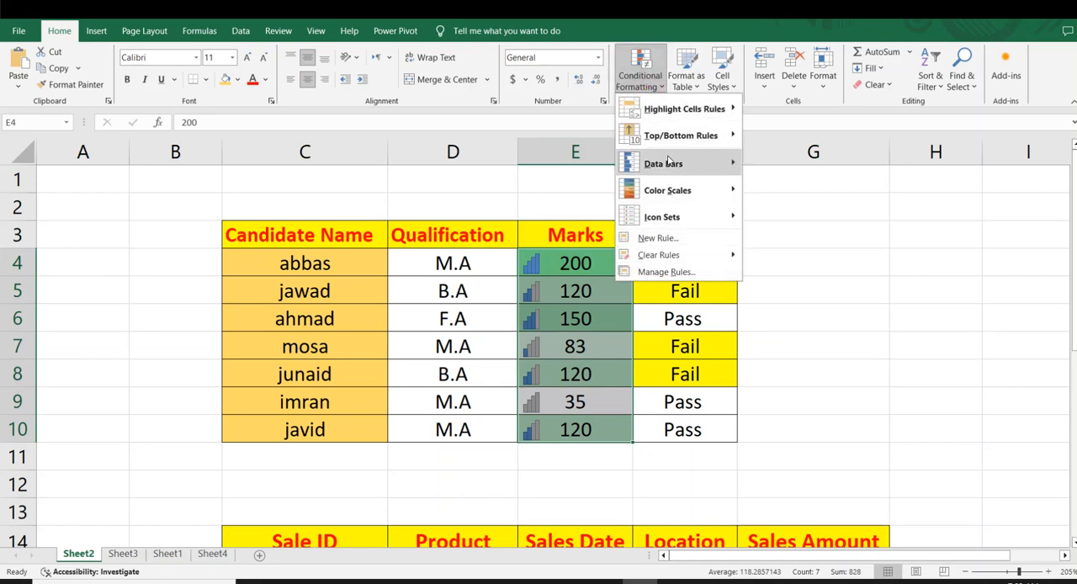
mouse_move(670, 160)
click(909, 258)
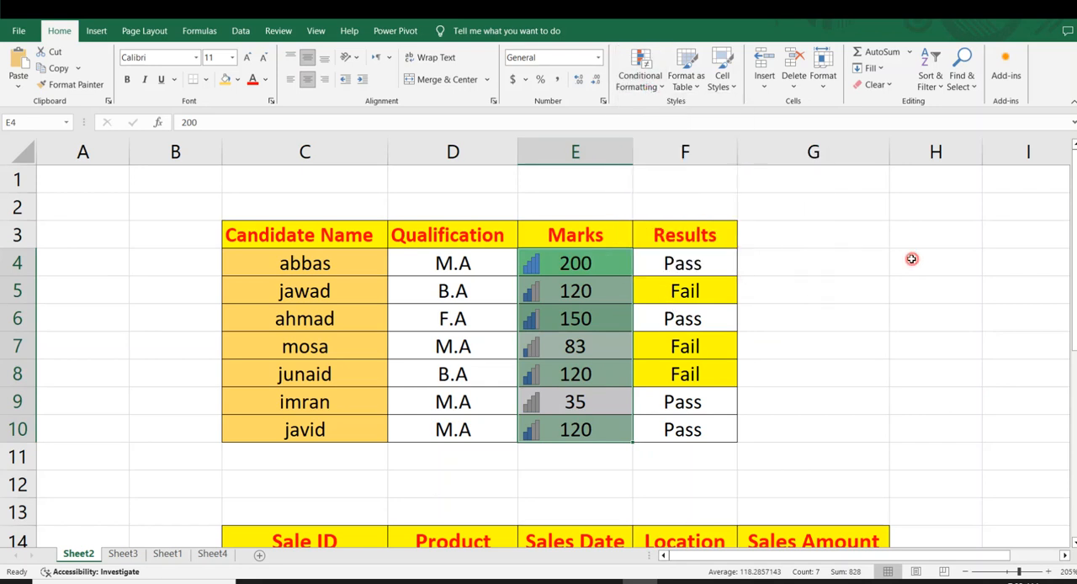
drag(283, 229, 699, 431)
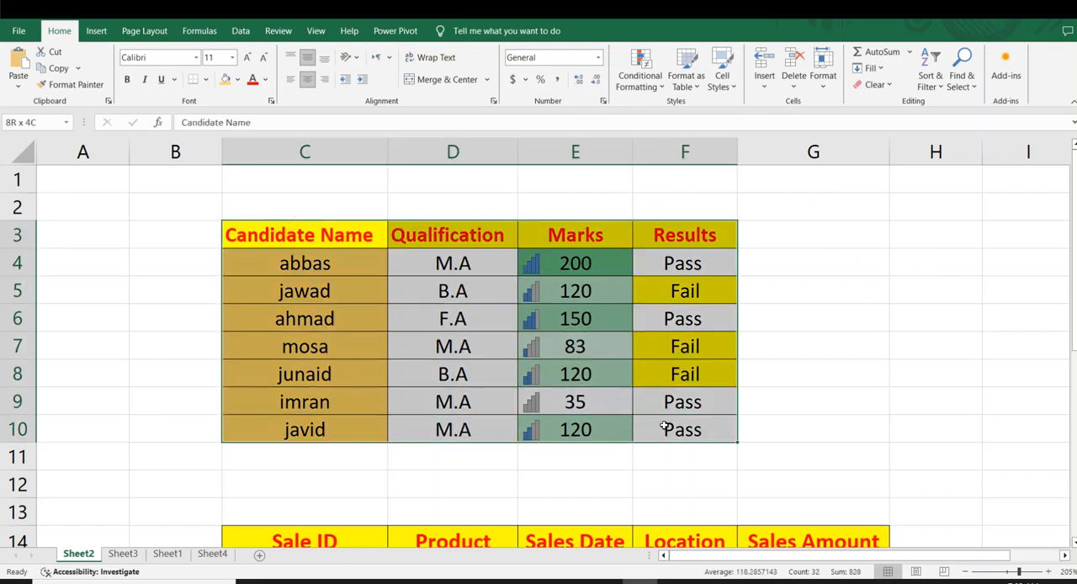
click(840, 341)
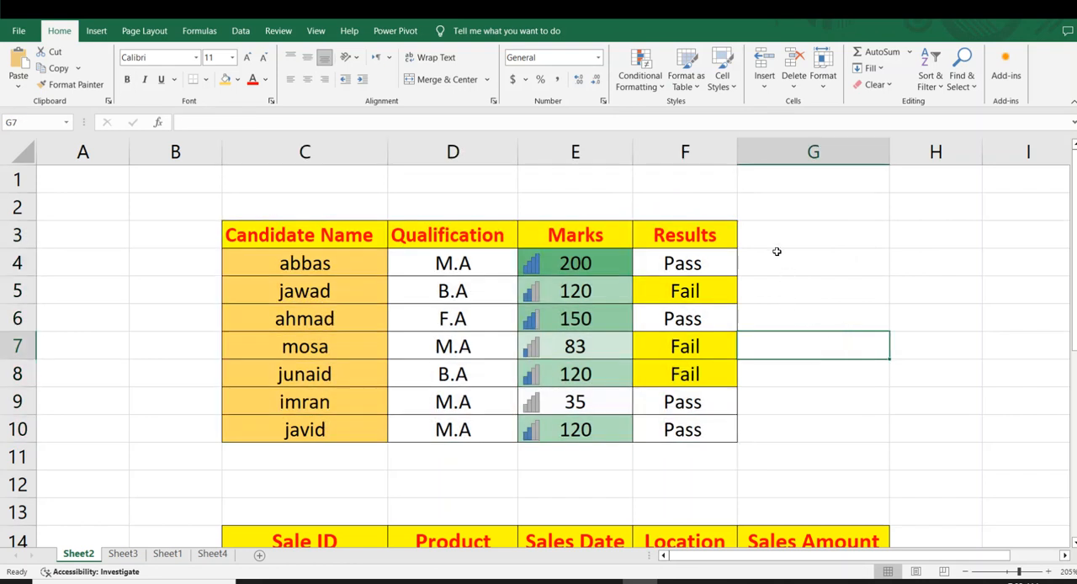
drag(656, 231, 601, 395)
click(903, 355)
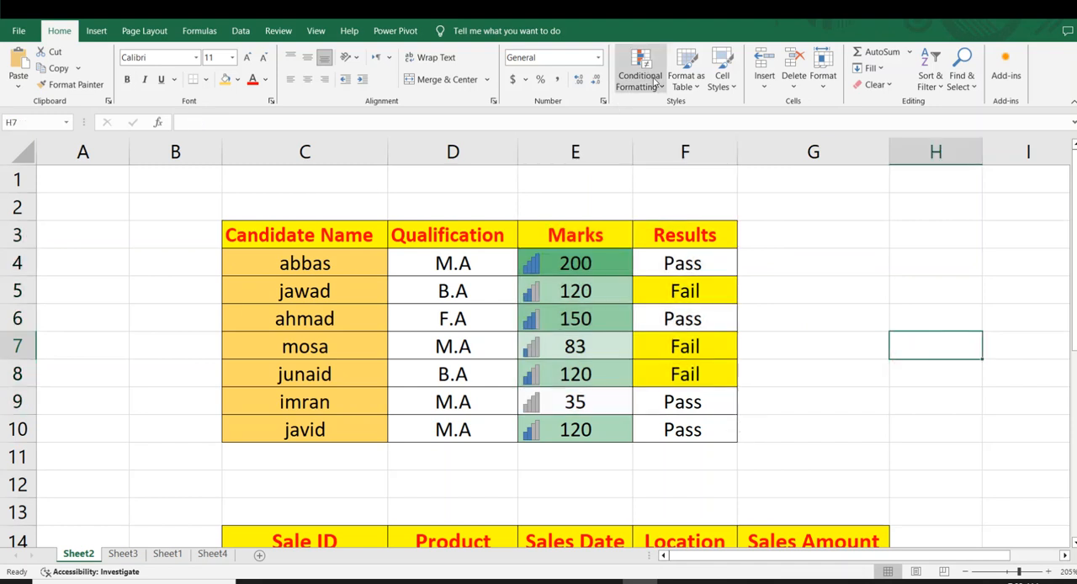
click(656, 84)
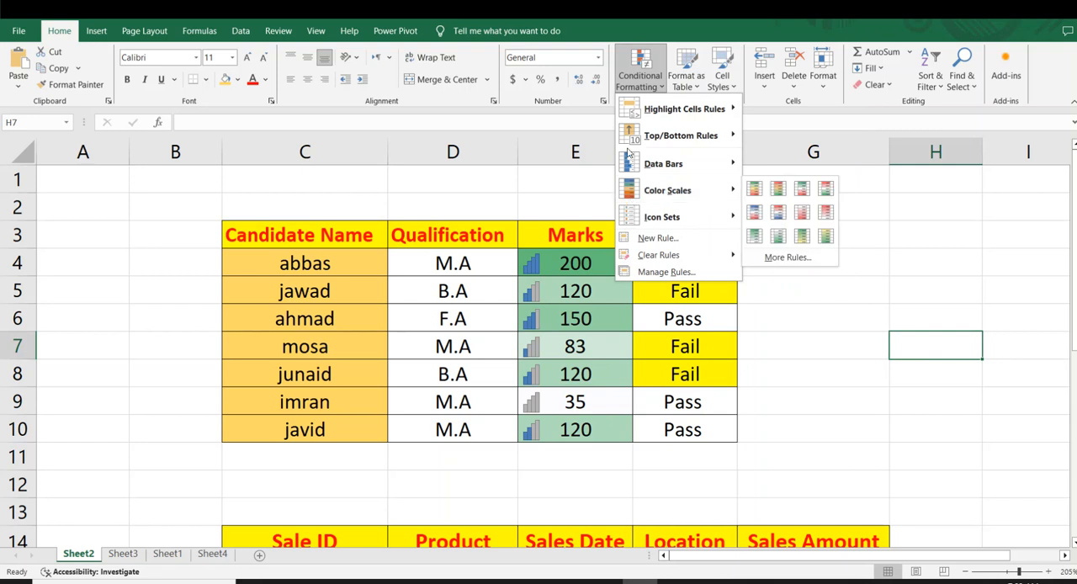
click(763, 321)
Select the whole candidate table C3:F10, including its header row.
drag(249, 235, 714, 431)
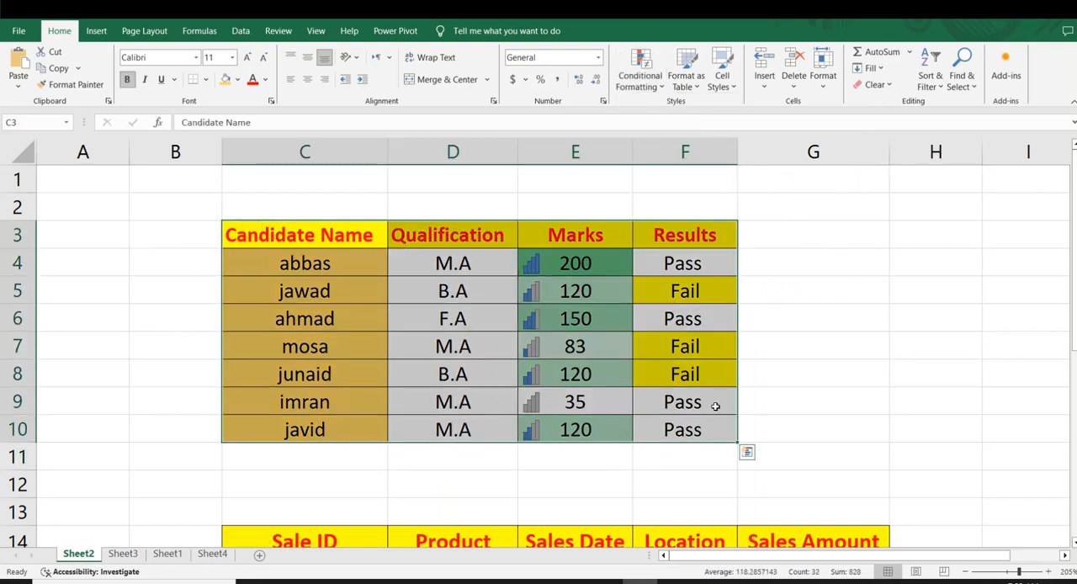